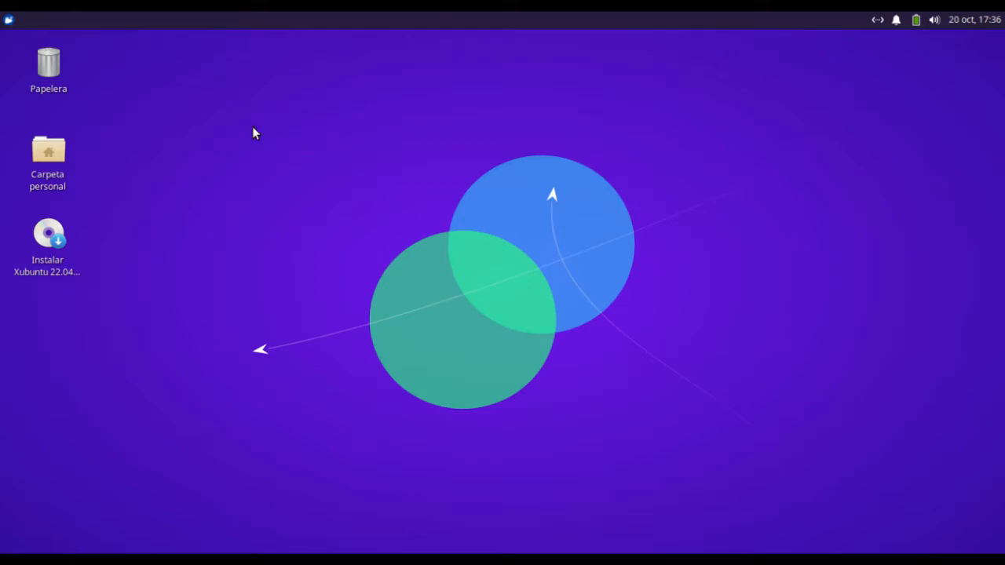
# Open the panel preferences from the existing top panel and add four new panels
pyautogui.rightClick(431, 21)
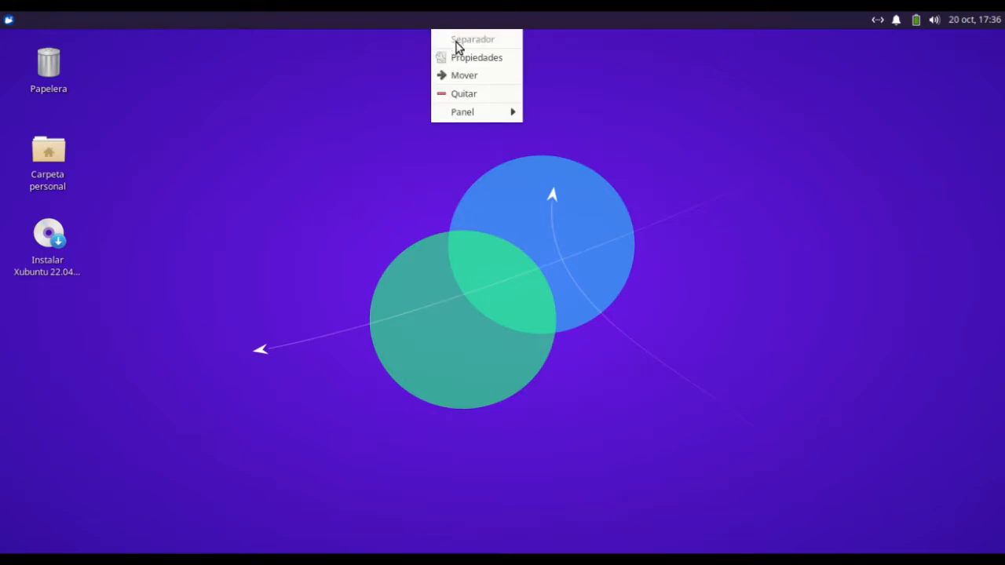
pyautogui.moveTo(483, 114)
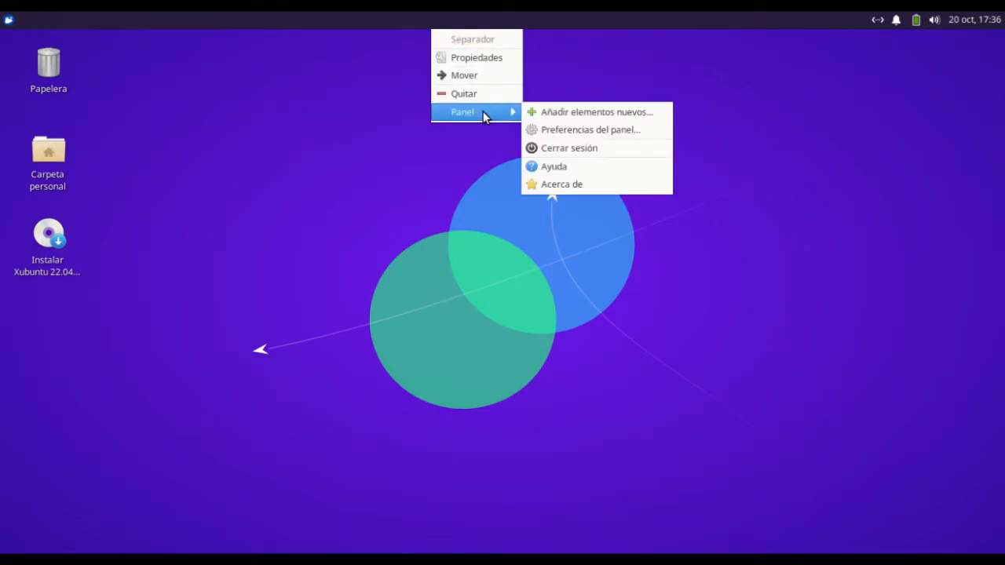
pyautogui.click(605, 132)
pyautogui.moveTo(148, 48); pyautogui.dragTo(516, 72)
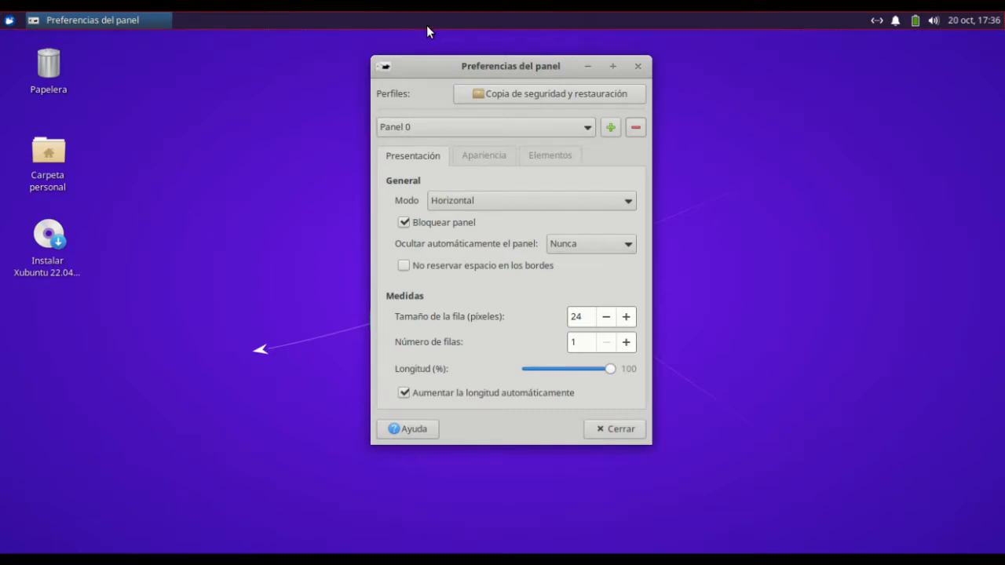
pyautogui.click(613, 129)
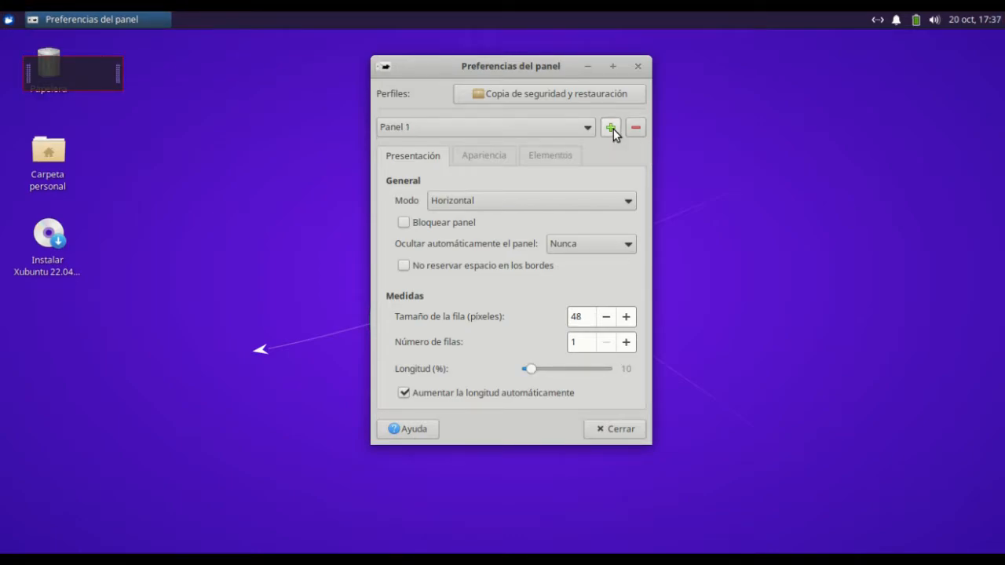
pyautogui.click(613, 129)
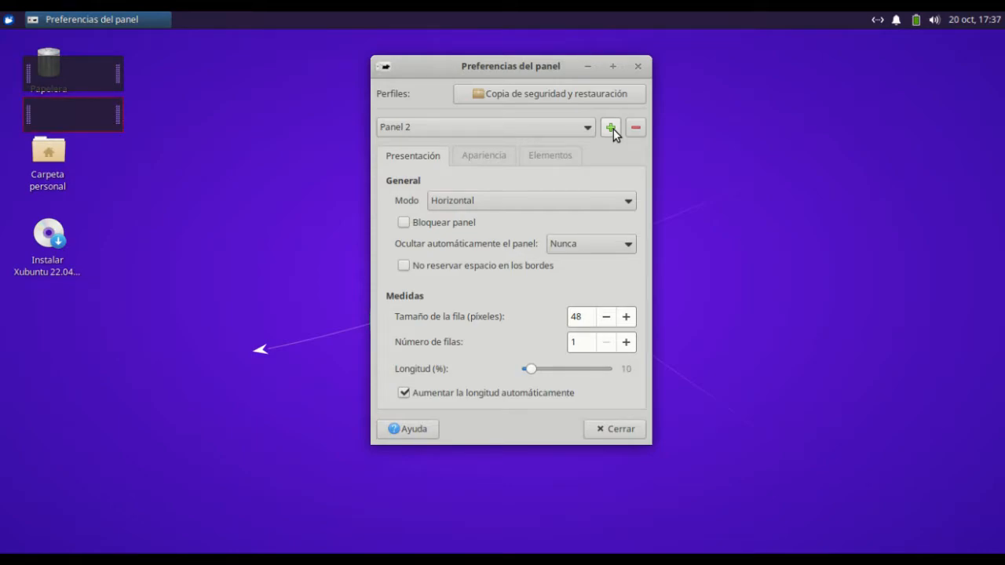
pyautogui.click(613, 129)
pyautogui.click(613, 128)
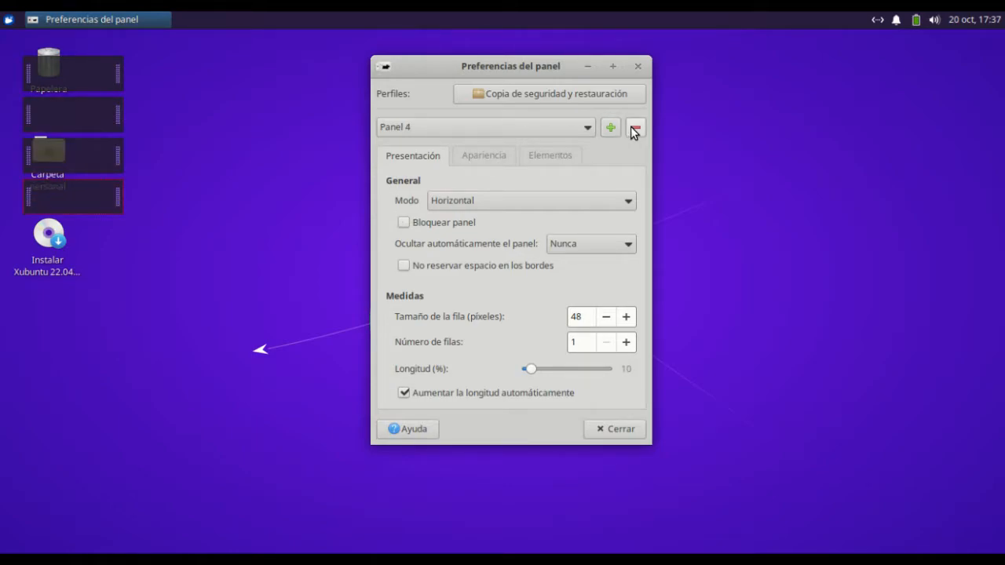
# Delete Panel 4 and Panel 3 permanently, and add two new panels in their place
pyautogui.click(633, 128)
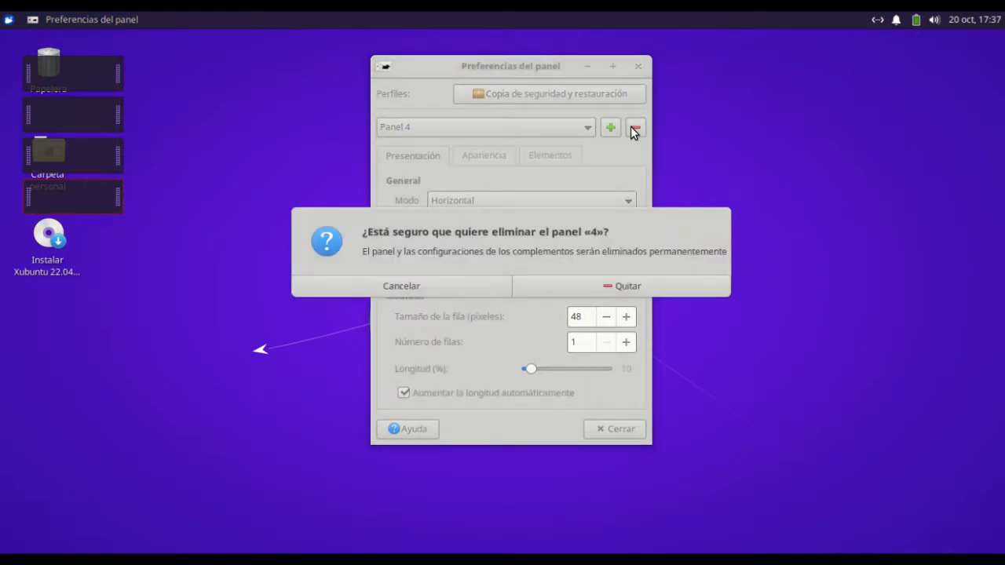
pyautogui.click(644, 283)
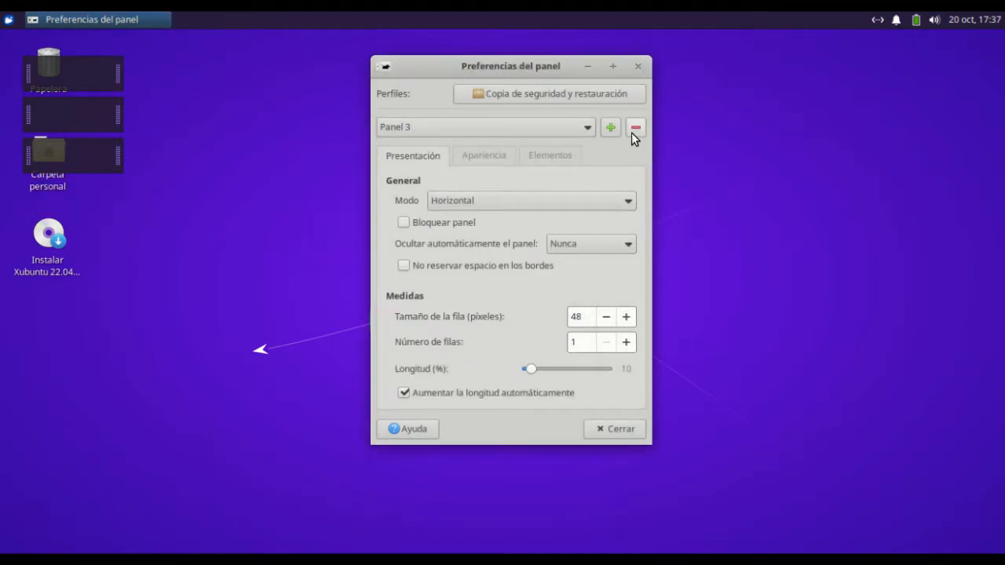
pyautogui.click(633, 129)
pyautogui.click(623, 285)
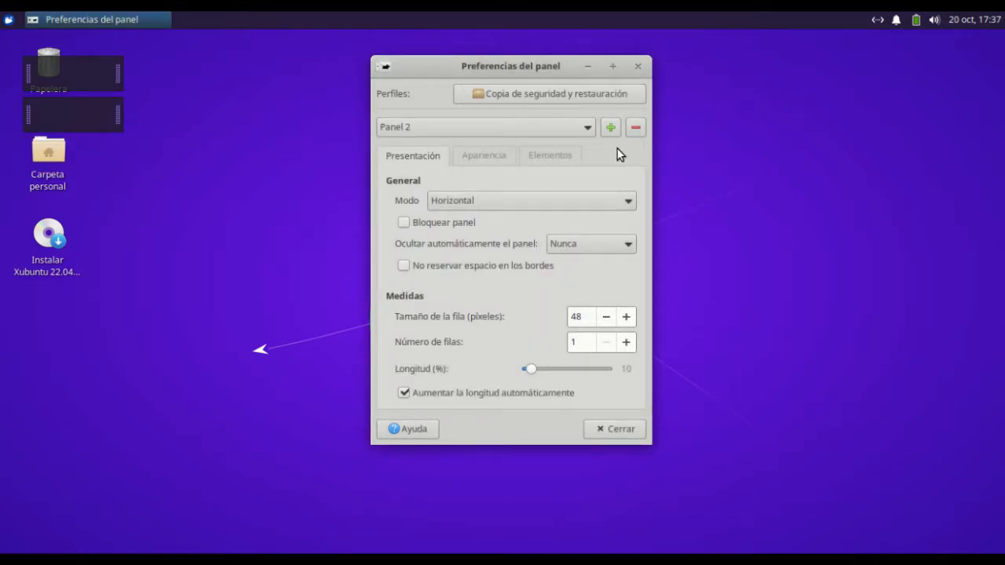
pyautogui.click(610, 128)
pyautogui.click(610, 128)
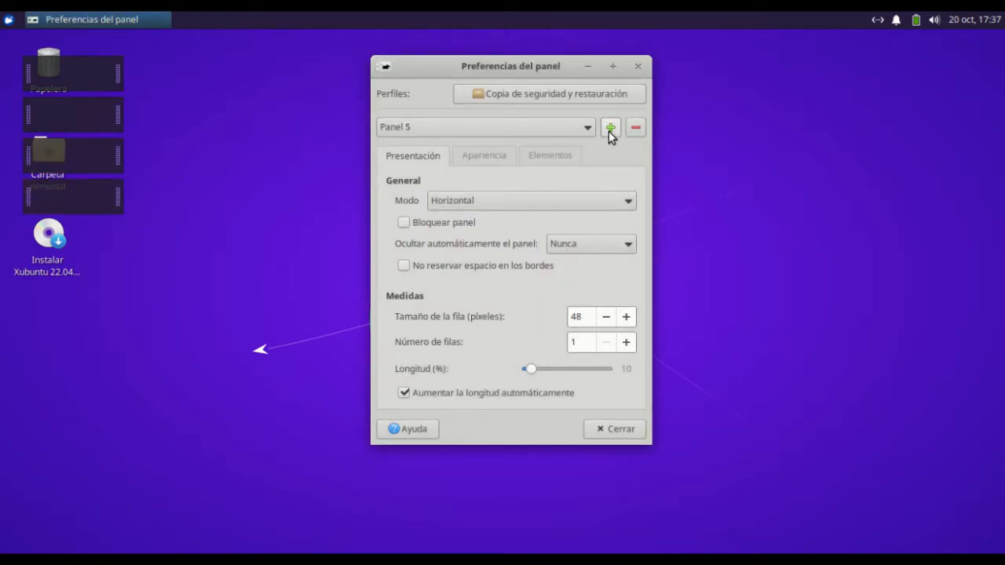
# Move the three lower new panels across to the right-hand side of the desktop
pyautogui.moveTo(464, 67); pyautogui.dragTo(503, 67)
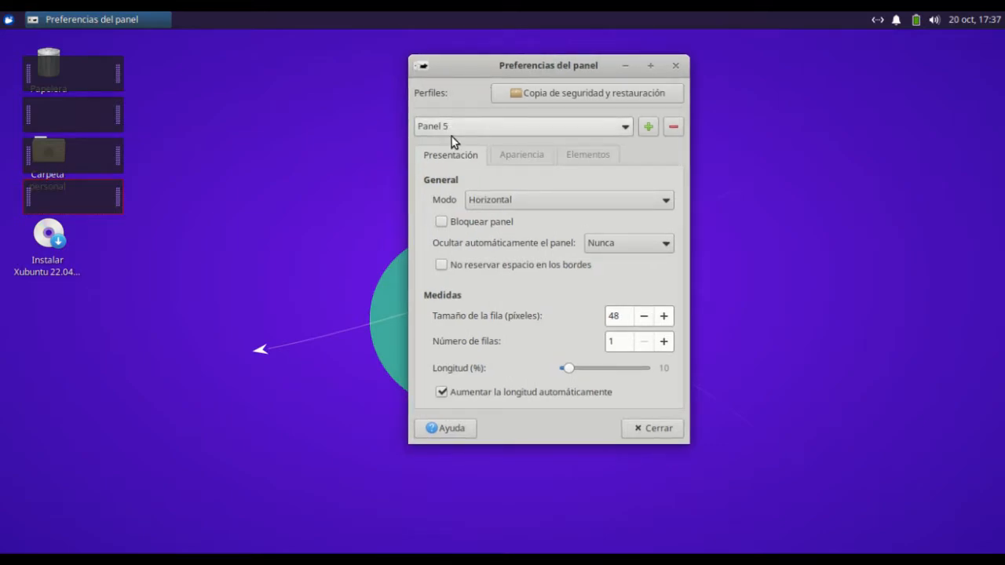
pyautogui.moveTo(115, 116); pyautogui.dragTo(949, 110)
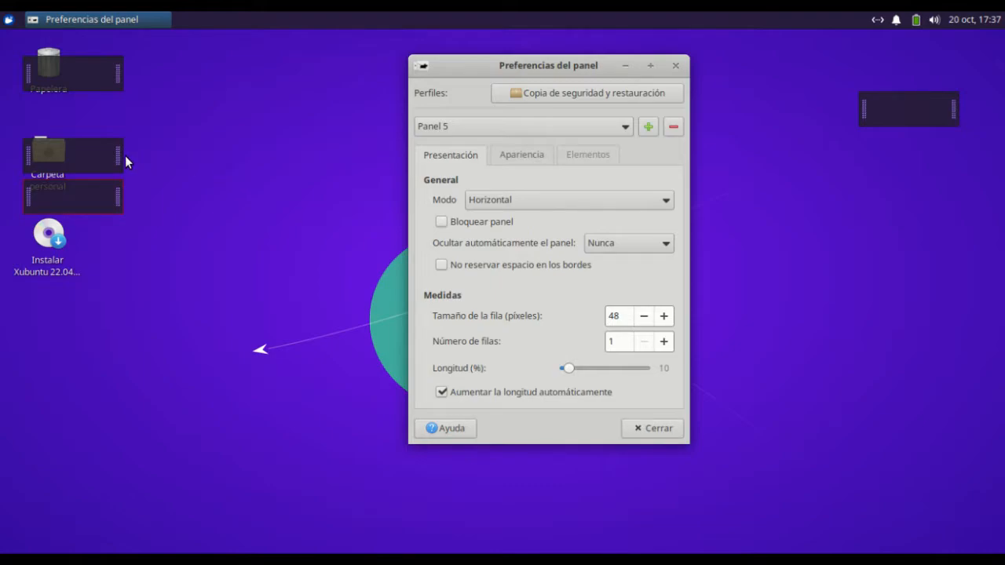
pyautogui.moveTo(114, 161); pyautogui.dragTo(922, 168)
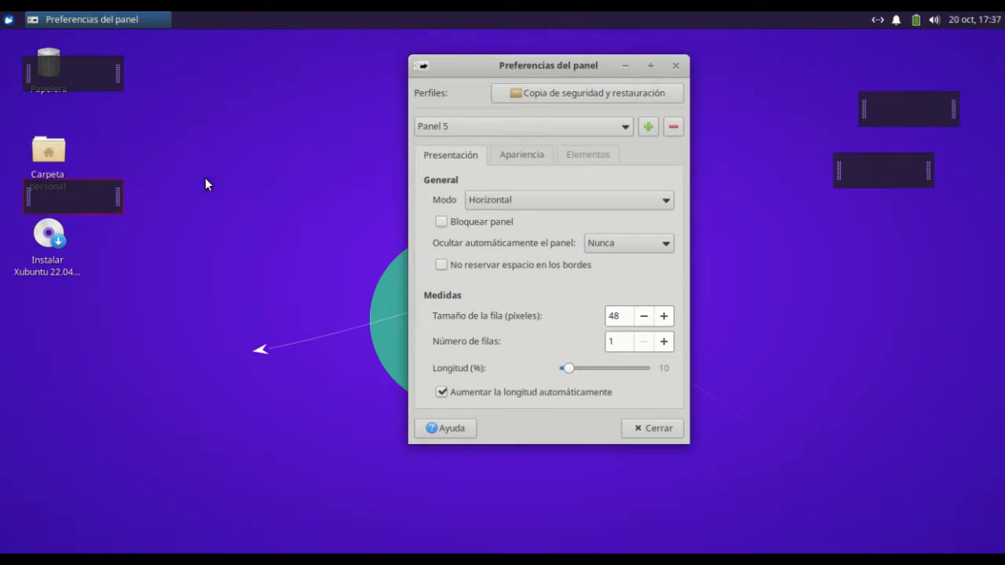
pyautogui.moveTo(118, 197); pyautogui.dragTo(963, 236)
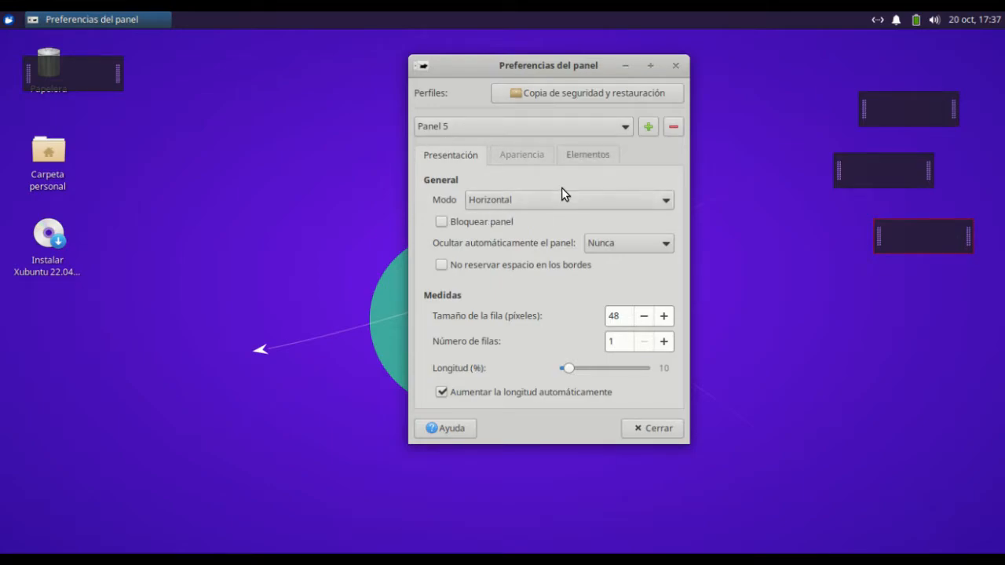
# Set Panel 1's mode to Vertical and place it in the bottom-left corner of the desktop
pyautogui.click(535, 121)
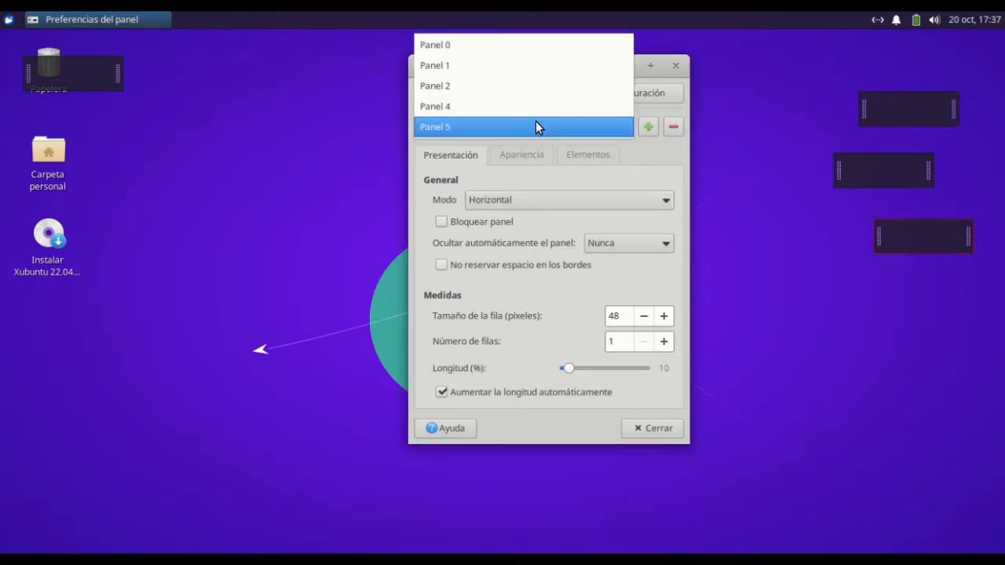
pyautogui.click(521, 71)
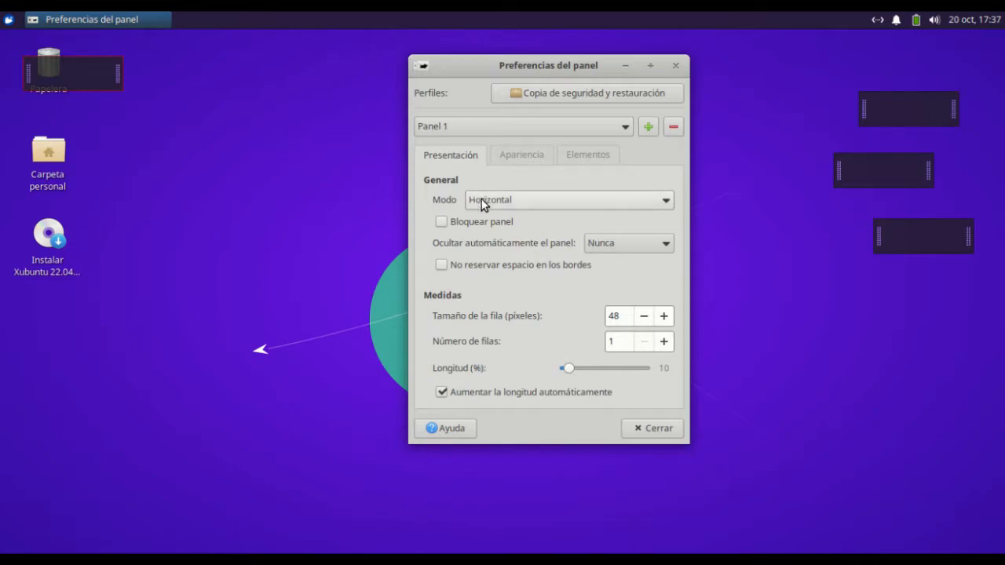
pyautogui.click(516, 204)
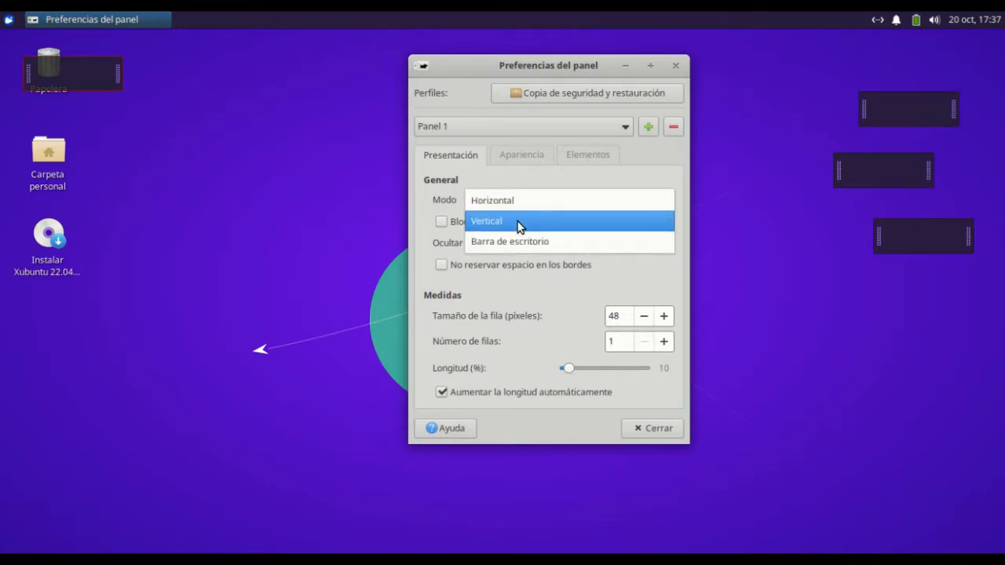
pyautogui.click(518, 222)
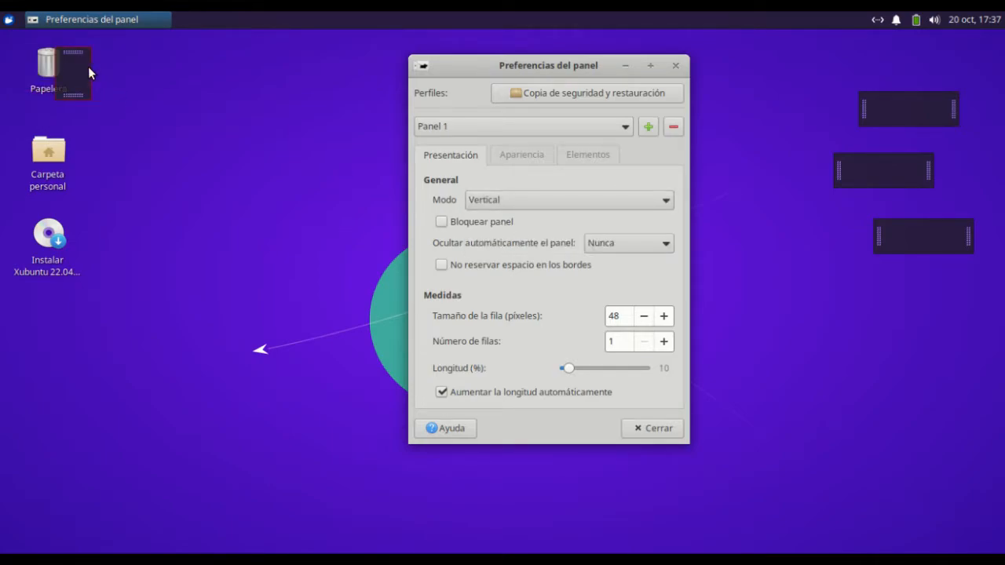
pyautogui.moveTo(78, 52); pyautogui.dragTo(18, 515)
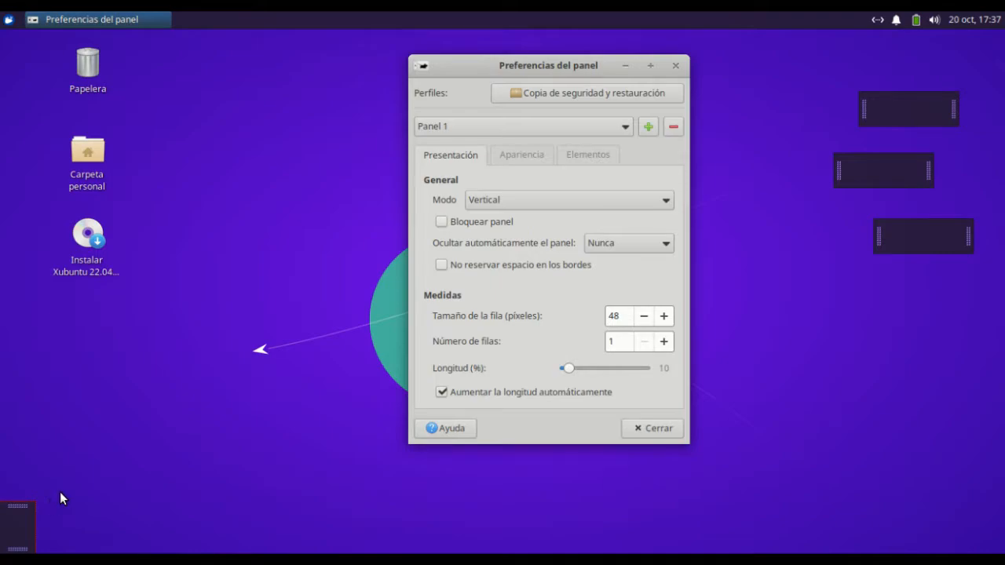
# Try out Panel 1's lock and the Inteligentemente and Siempre auto-hide options, returning it to unlocked and Nunca
pyautogui.click(443, 222)
pyautogui.click(443, 221)
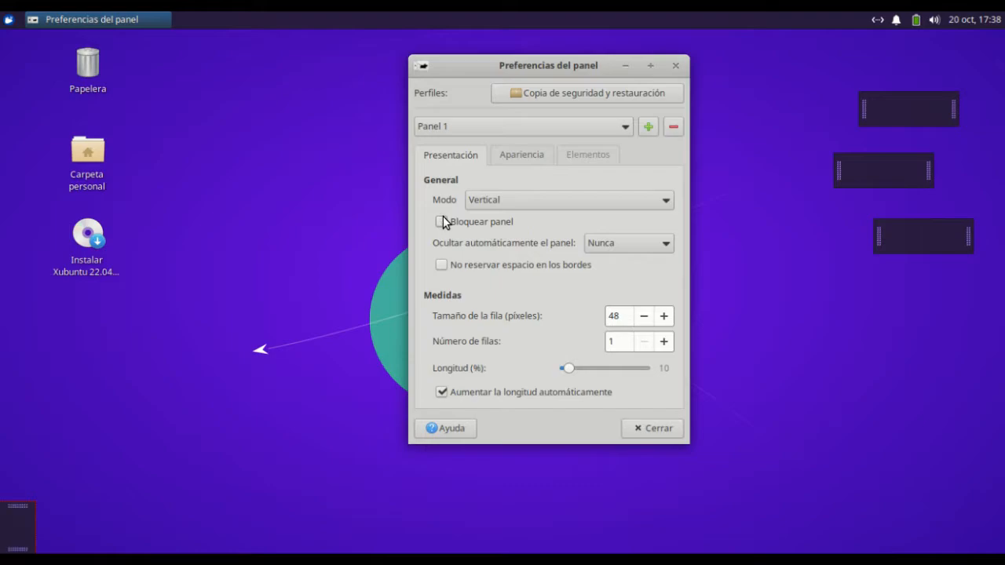
pyautogui.click(628, 243)
pyautogui.click(633, 264)
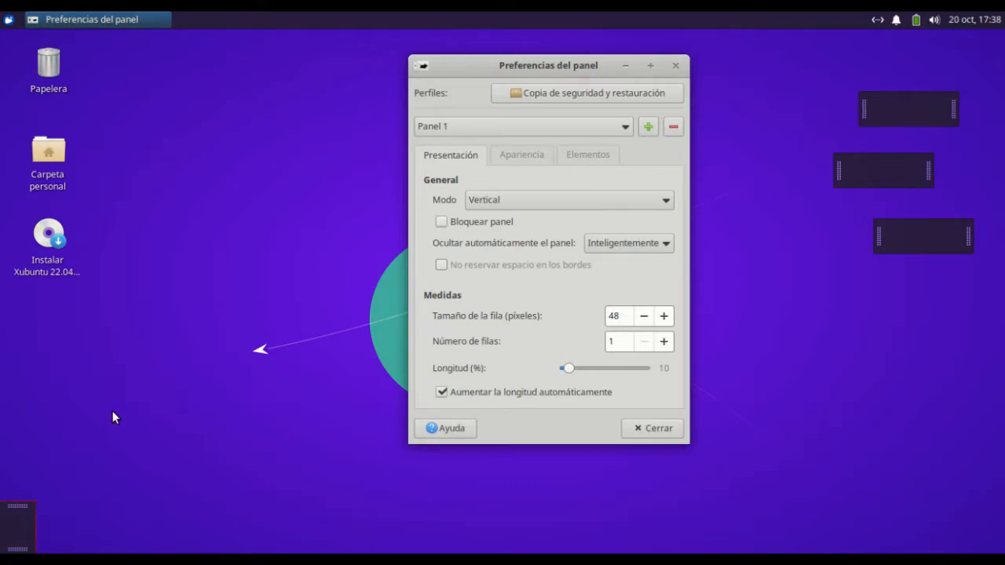
pyautogui.click(634, 247)
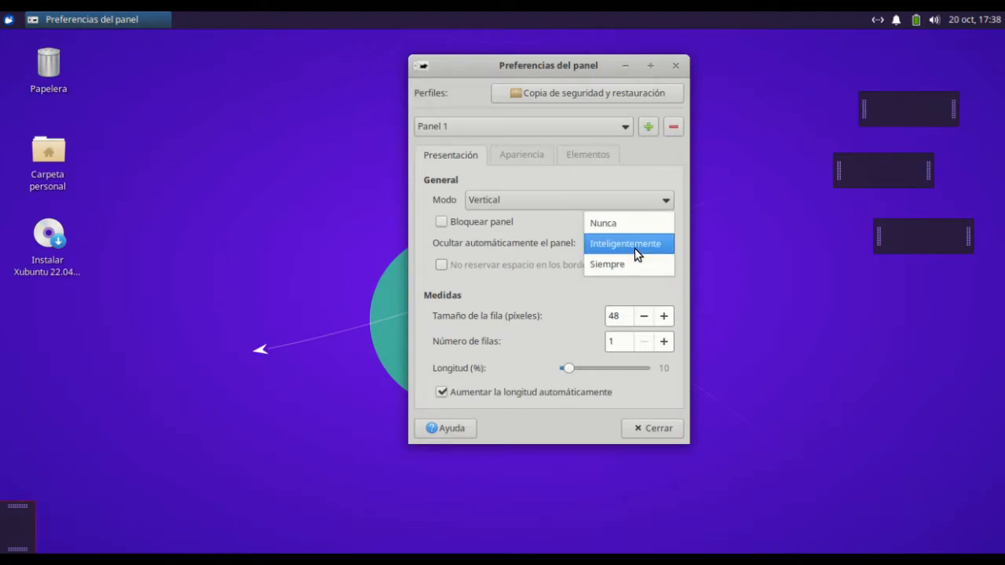
pyautogui.click(635, 270)
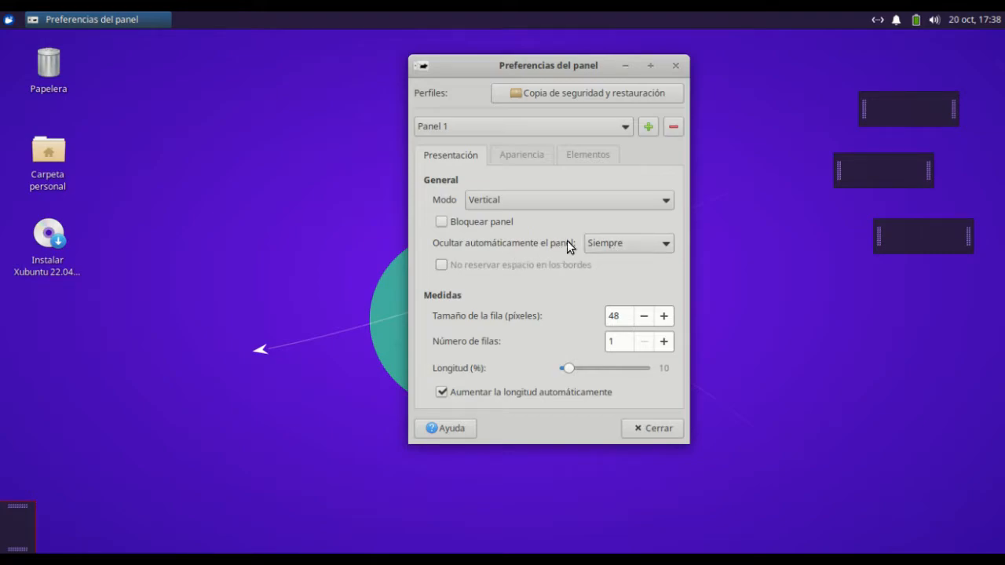
pyautogui.click(600, 243)
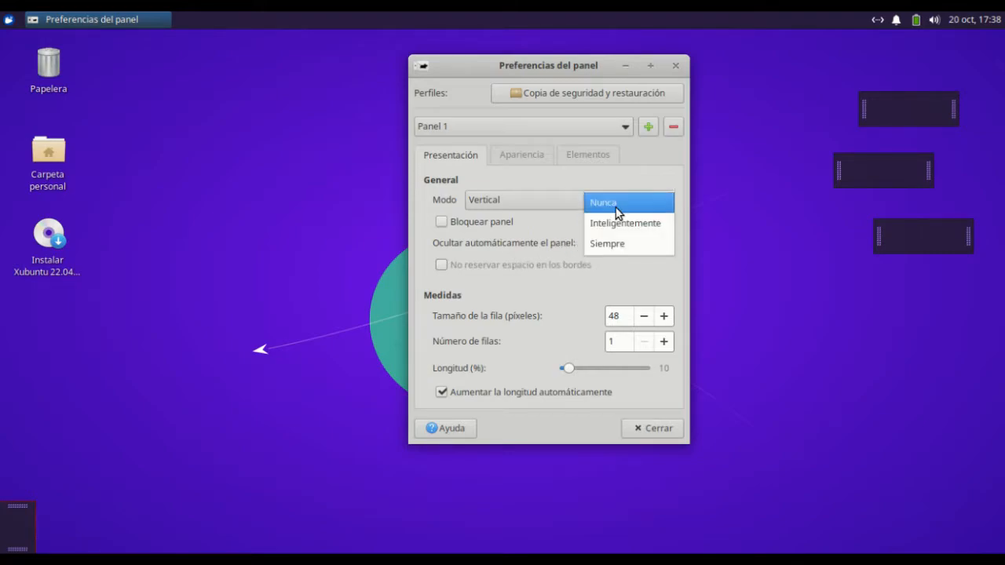
pyautogui.click(614, 205)
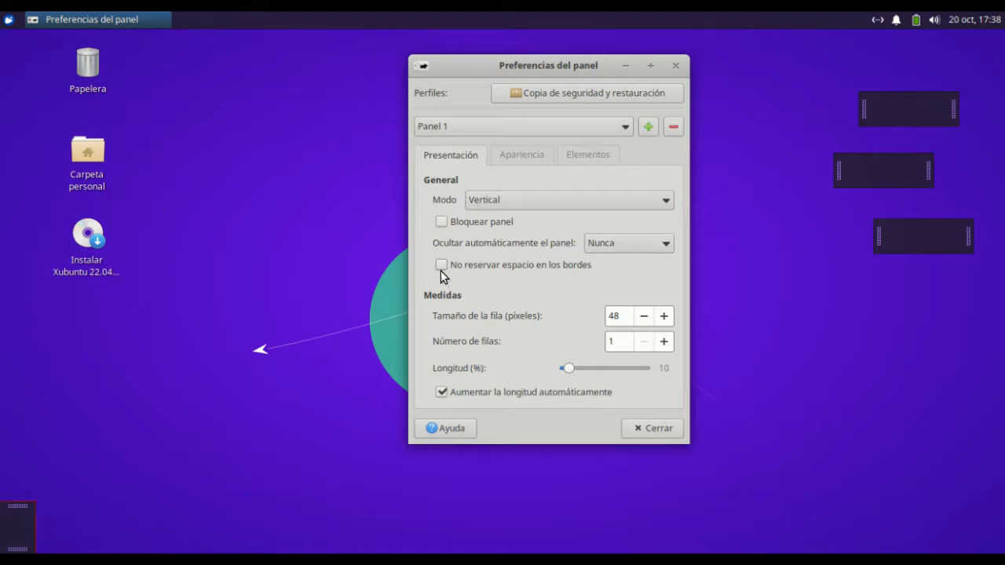
# Close the panel preferences and open the personal folder in a maximized file manager window
pyautogui.moveTo(441, 270)
pyautogui.click(675, 67)
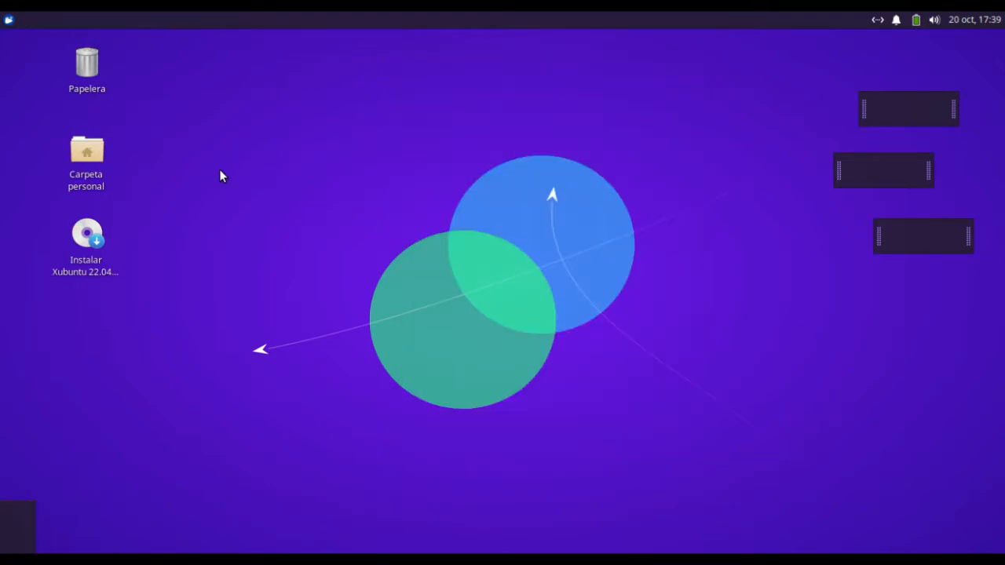
pyautogui.doubleClick(83, 157)
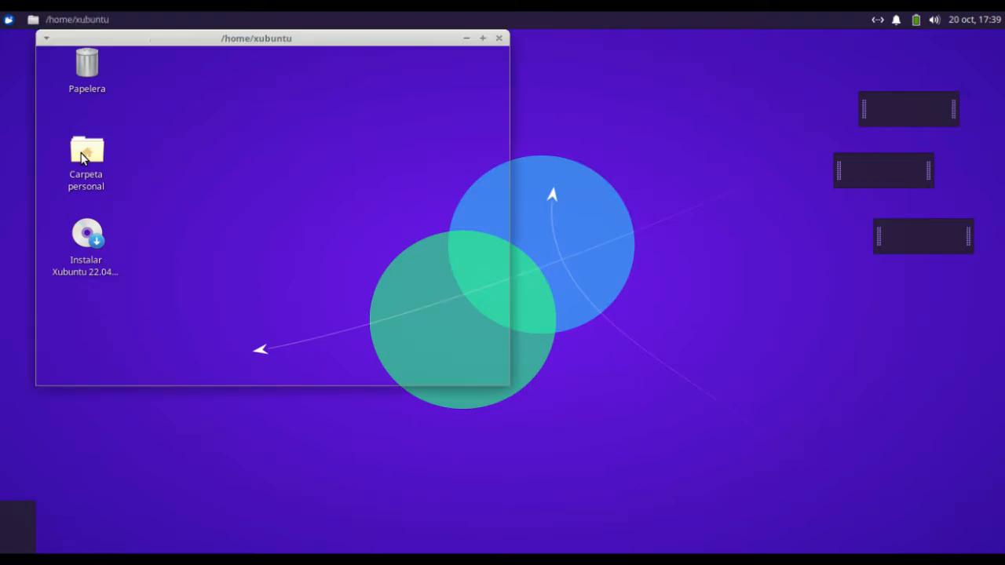
pyautogui.click(483, 38)
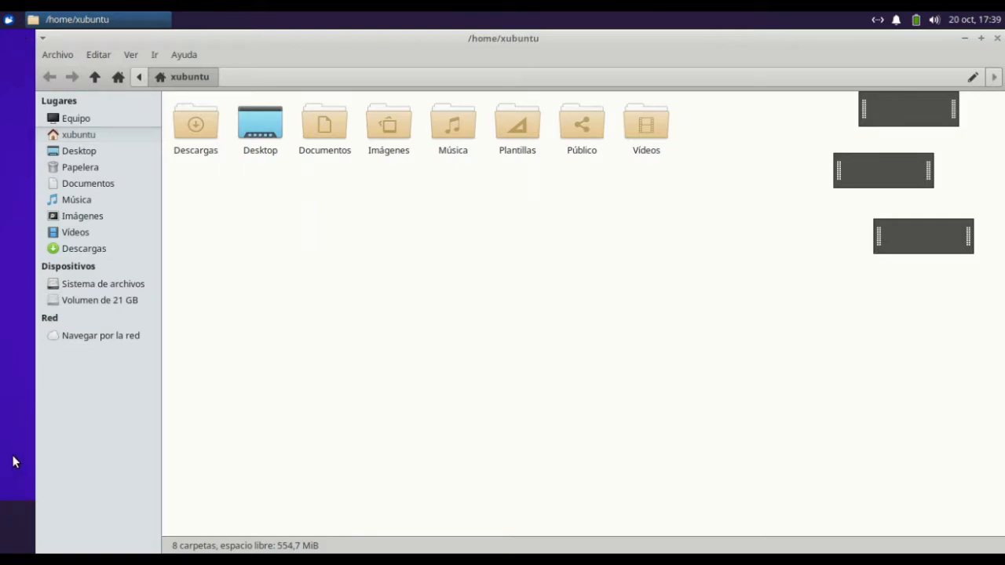
# Reopen the preferences of the bottom-left corner panel and move the dialog to the middle of the screen
pyautogui.rightClick(11, 532)
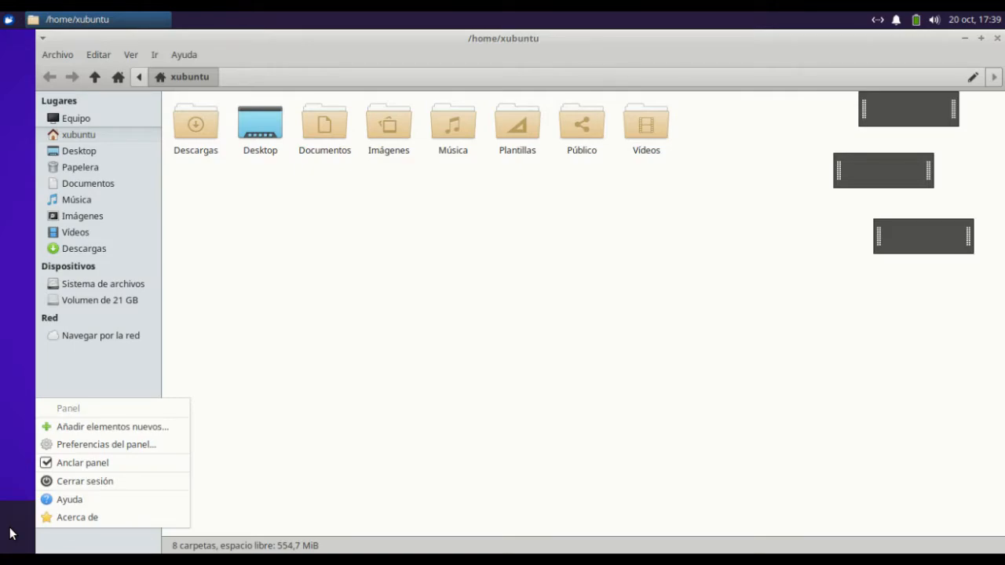
pyautogui.click(96, 445)
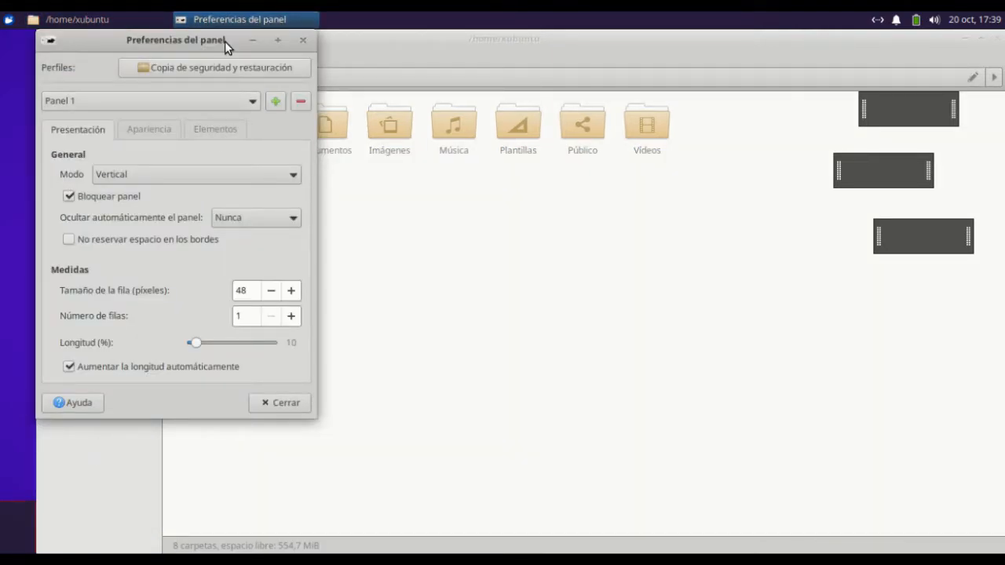
pyautogui.moveTo(224, 41); pyautogui.dragTo(521, 86)
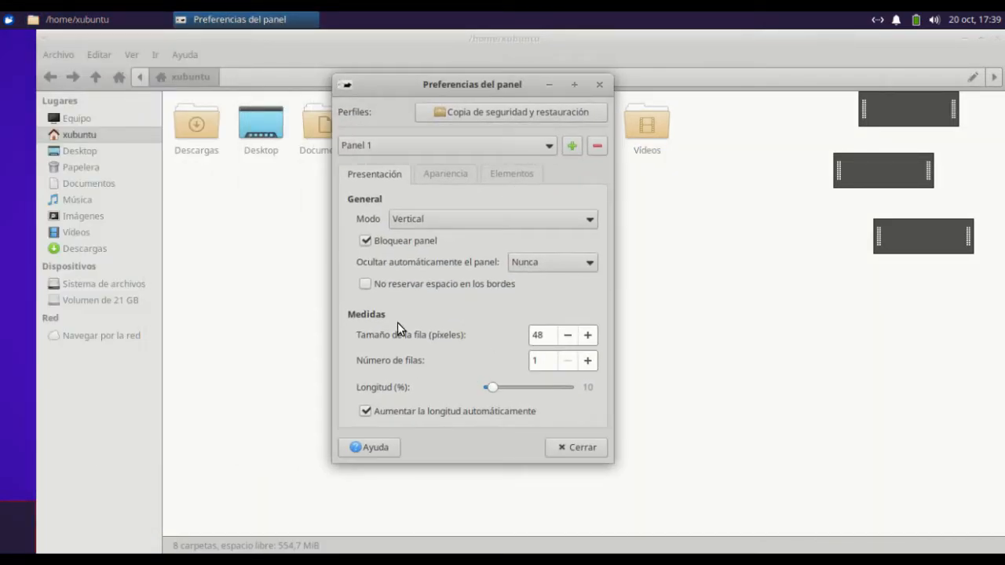
# Try the "No reservar espacio en los bordes" option on Panel 1, disable it again, and close the file manager window
pyautogui.click(366, 284)
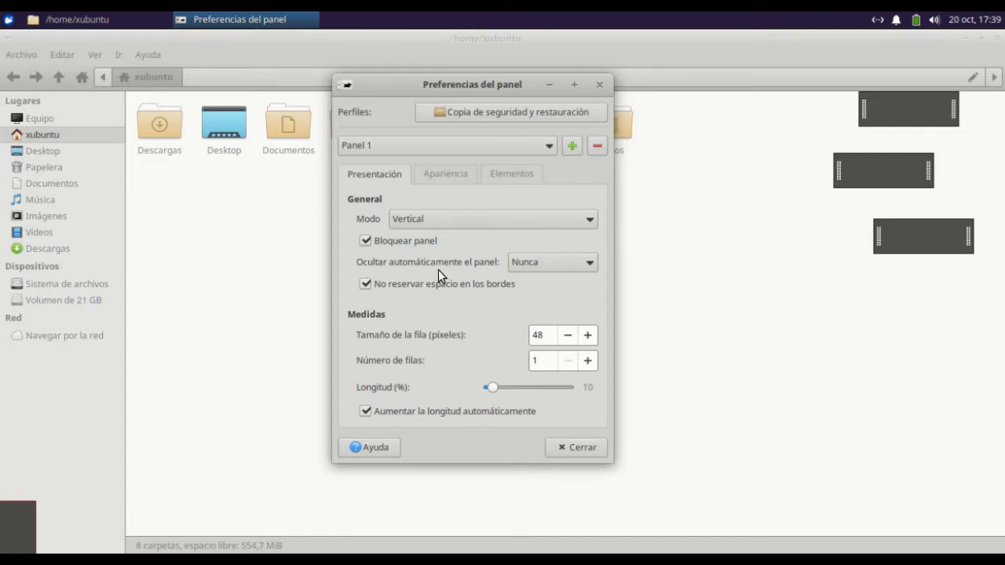
pyautogui.click(365, 285)
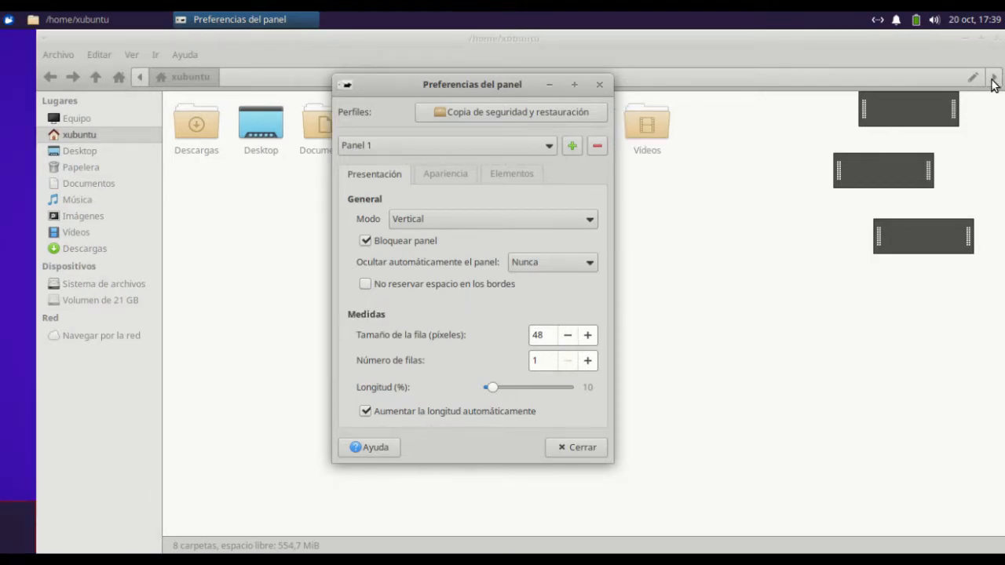
pyautogui.click(946, 43)
pyautogui.click(1000, 38)
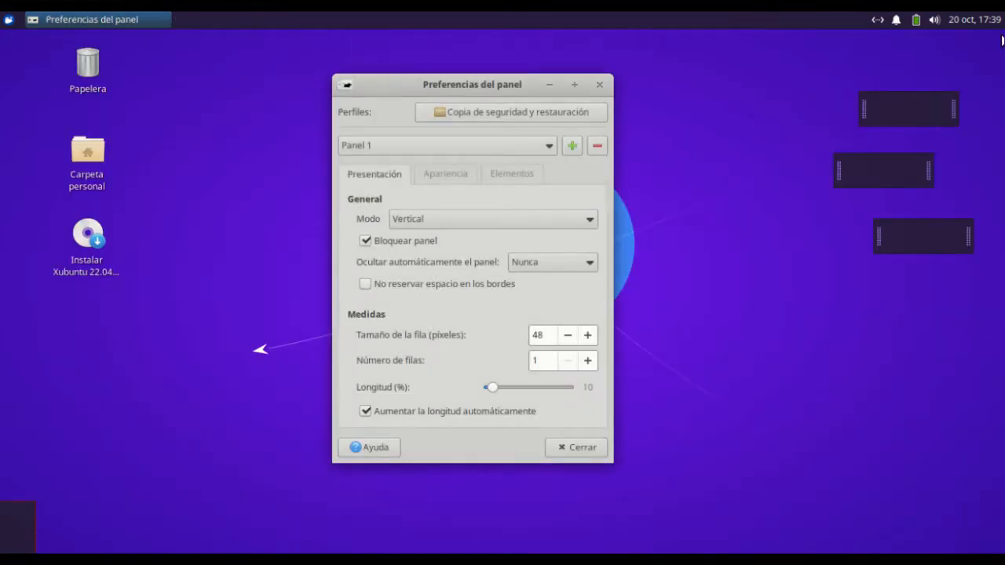
# Unlock Panel 1 and set its row size to 47 pixels
pyautogui.click(366, 242)
pyautogui.click(567, 335)
pyautogui.click(567, 335)
pyautogui.click(567, 334)
pyautogui.click(588, 336)
pyautogui.click(587, 335)
pyautogui.click(566, 335)
pyautogui.click(566, 335)
pyautogui.click(587, 335)
# Set Panel 1 to two rows and add four Lanzador items to it
pyautogui.click(588, 360)
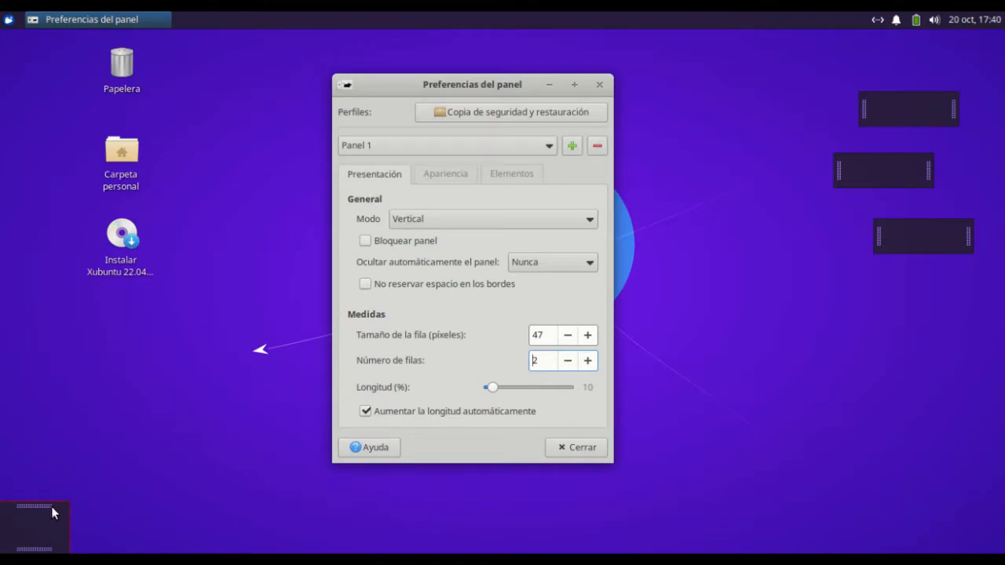
pyautogui.click(508, 176)
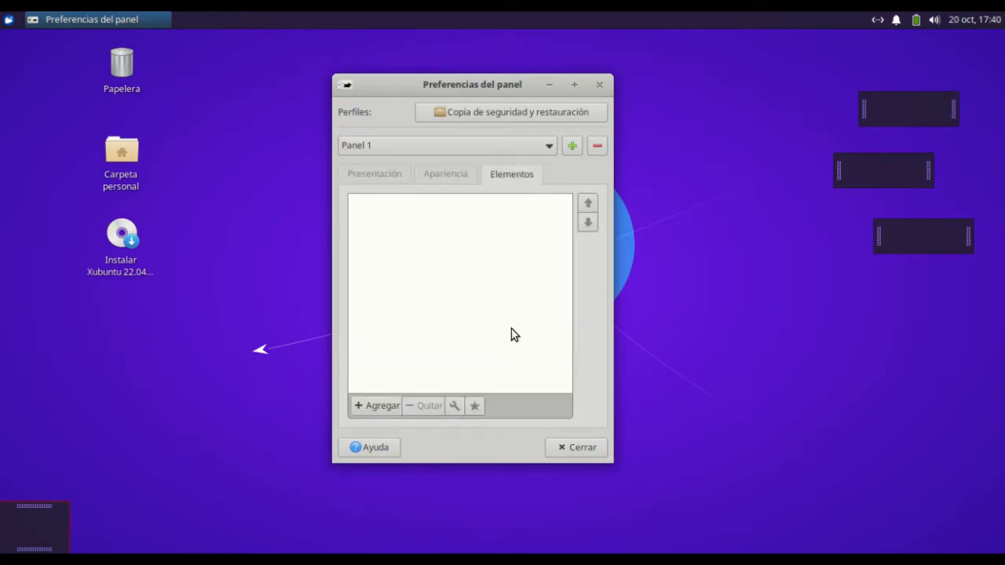
pyautogui.click(355, 413)
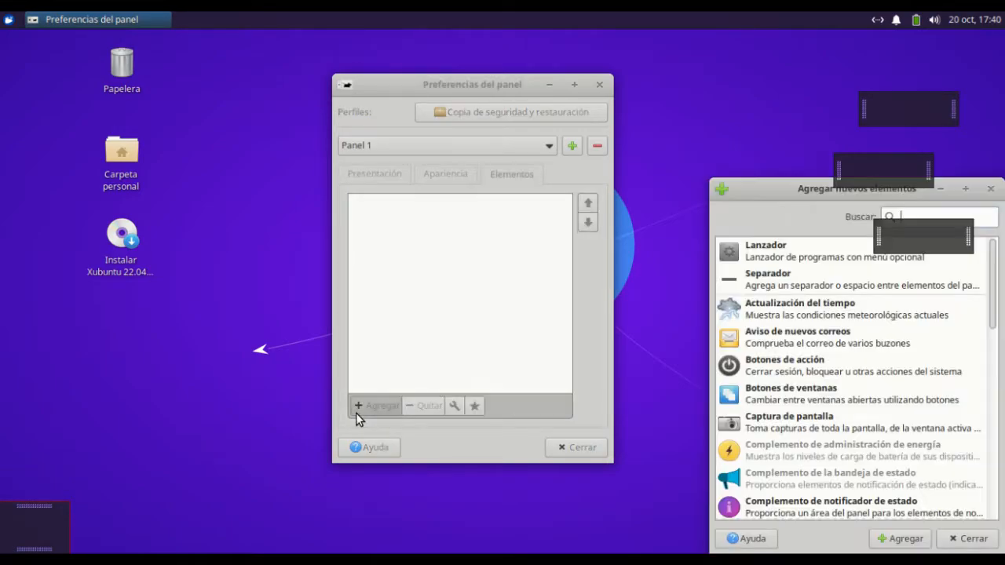
pyautogui.click(793, 253)
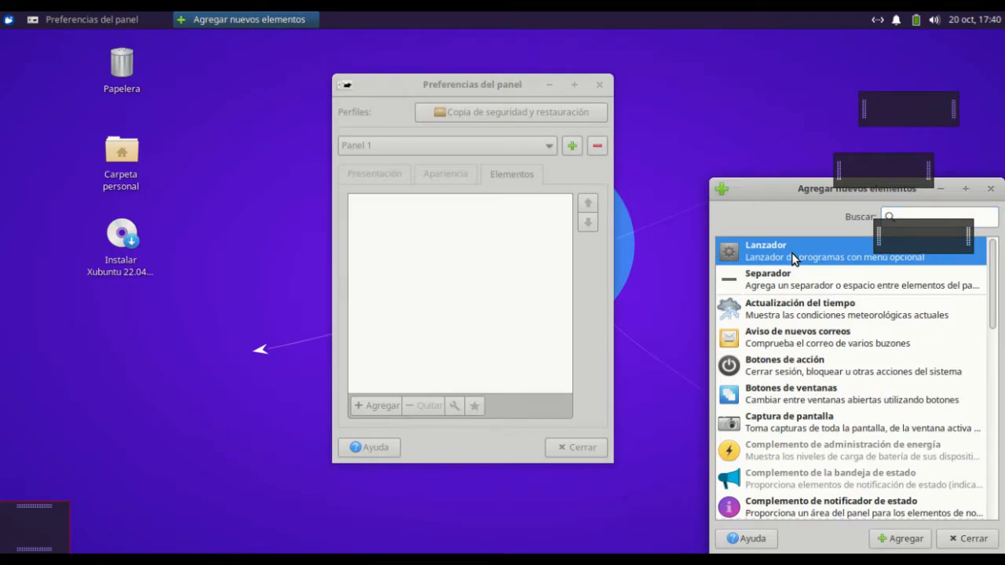
pyautogui.doubleClick(793, 253)
pyautogui.doubleClick(793, 254)
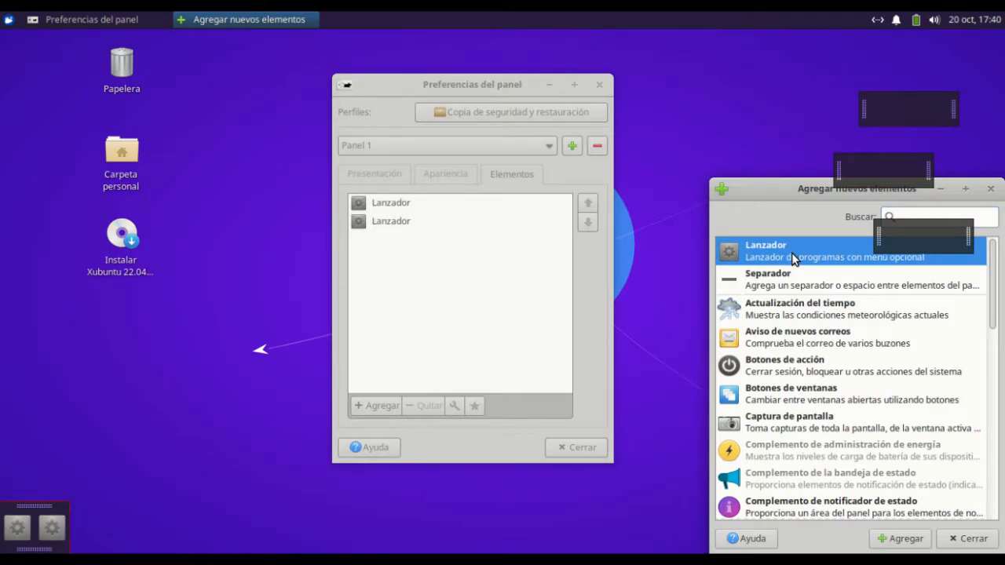
pyautogui.doubleClick(793, 254)
pyautogui.doubleClick(792, 255)
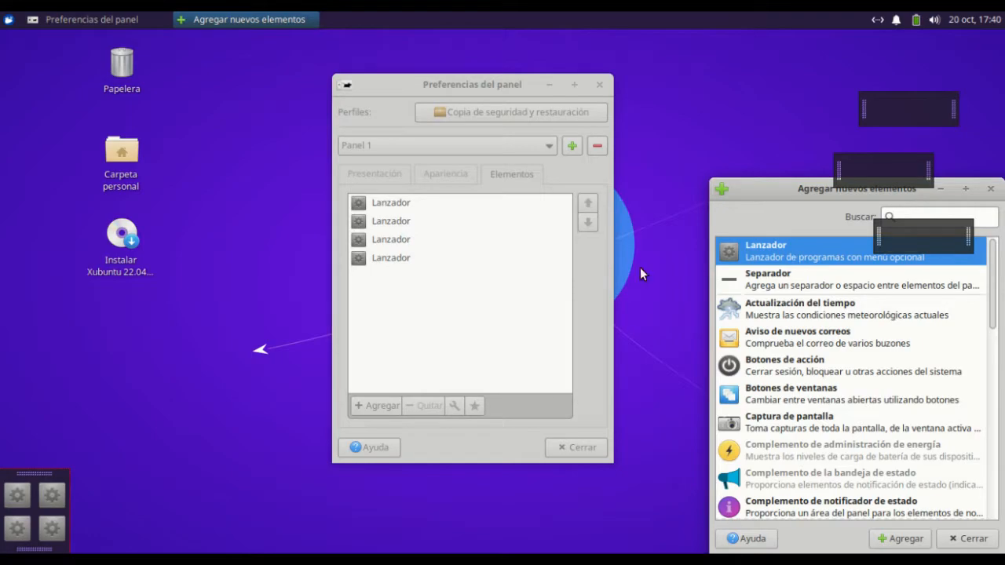
# Set Panel 1's number of rows to 1
pyautogui.click(416, 149)
pyautogui.click(405, 83)
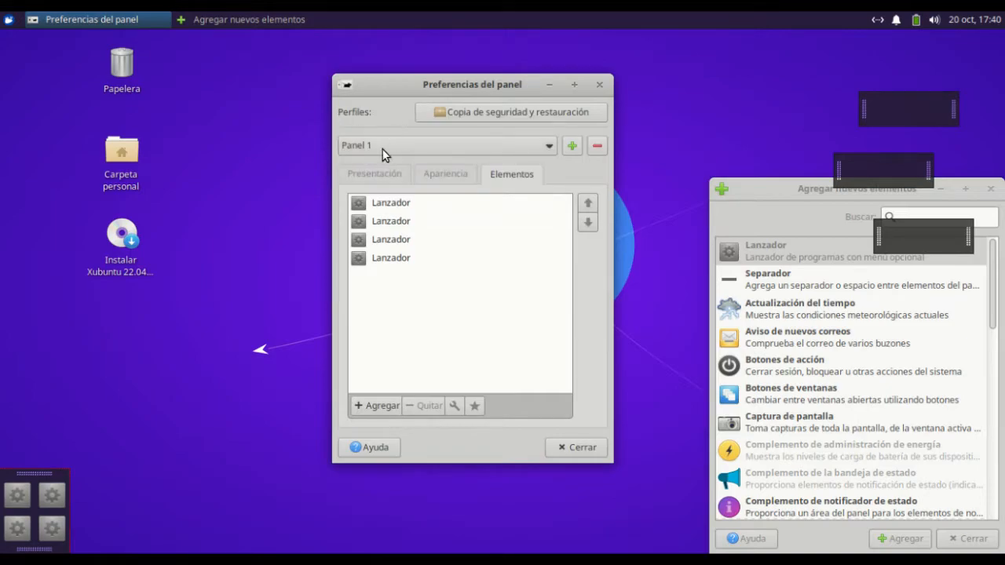
pyautogui.click(380, 176)
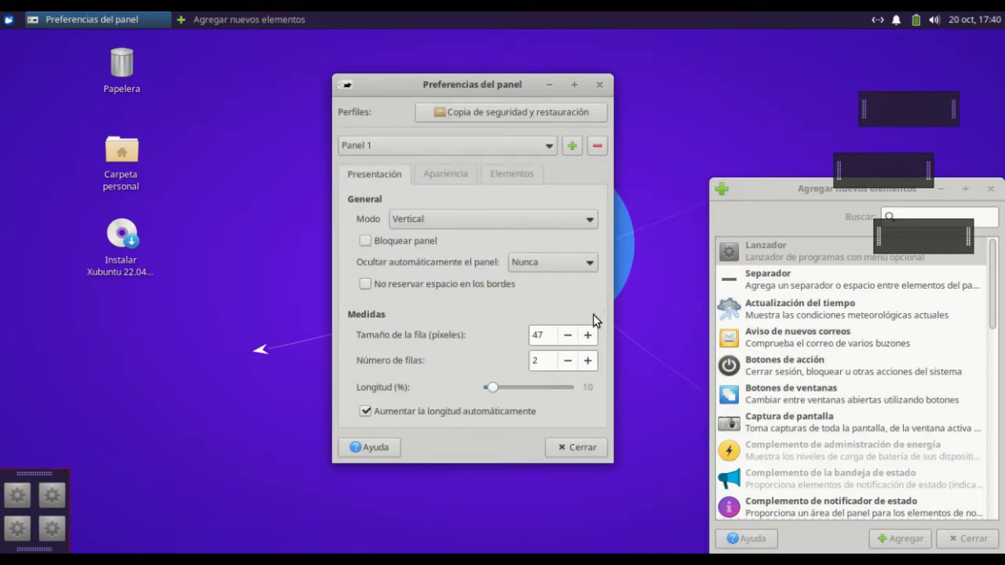
pyautogui.click(568, 360)
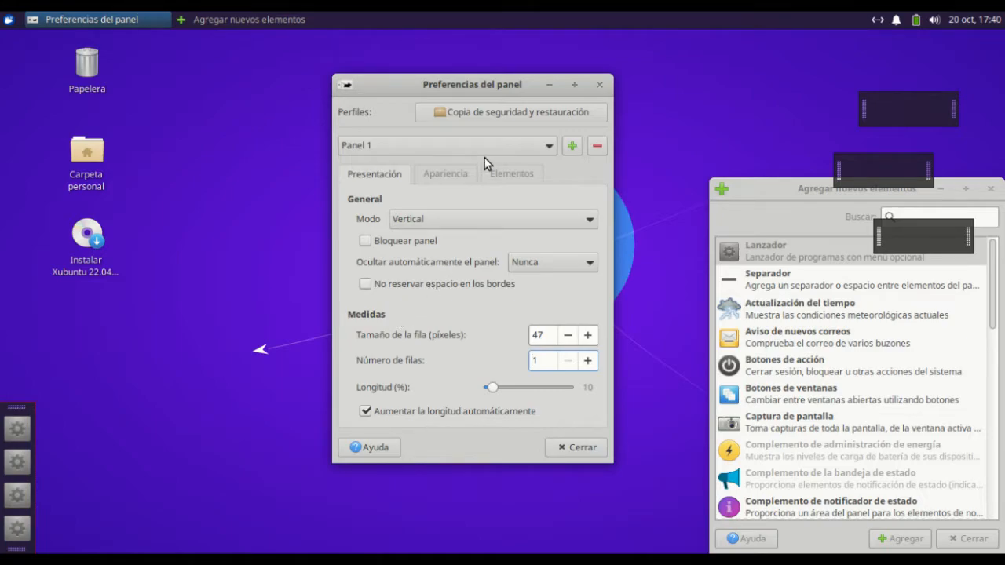
# Remove all four Lanzador items from Panel 1
pyautogui.click(503, 175)
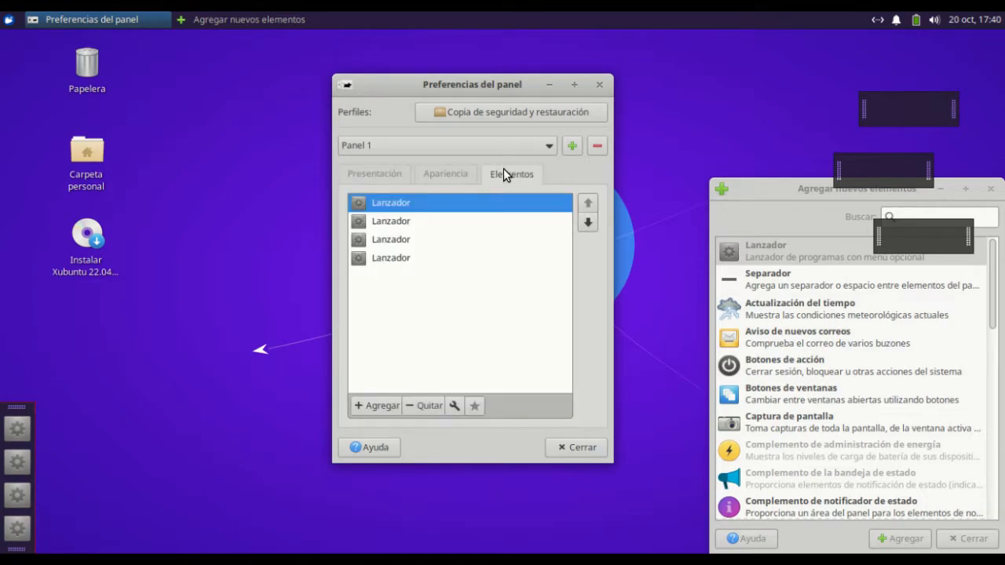
pyautogui.click(426, 410)
pyautogui.click(528, 304)
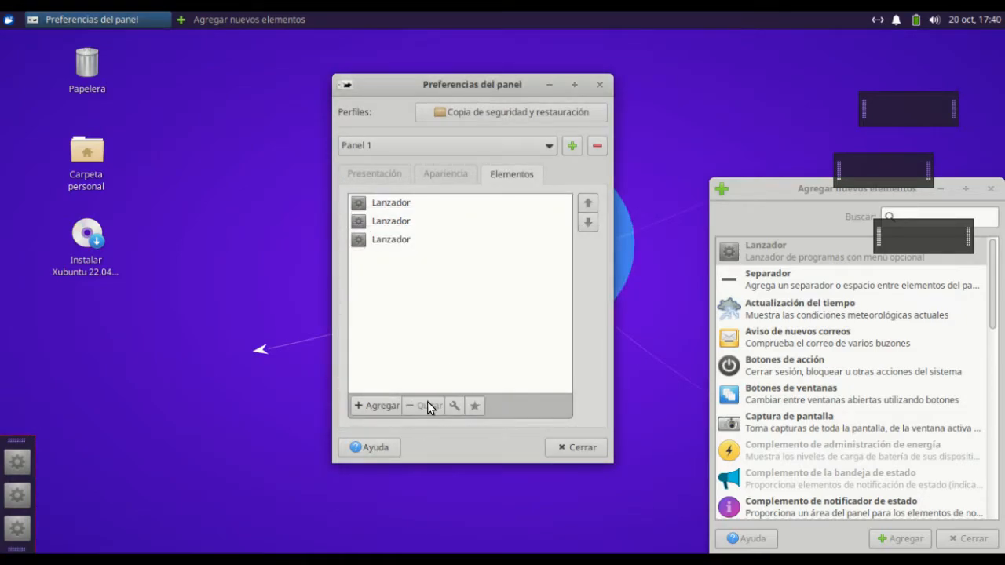
pyautogui.click(403, 238)
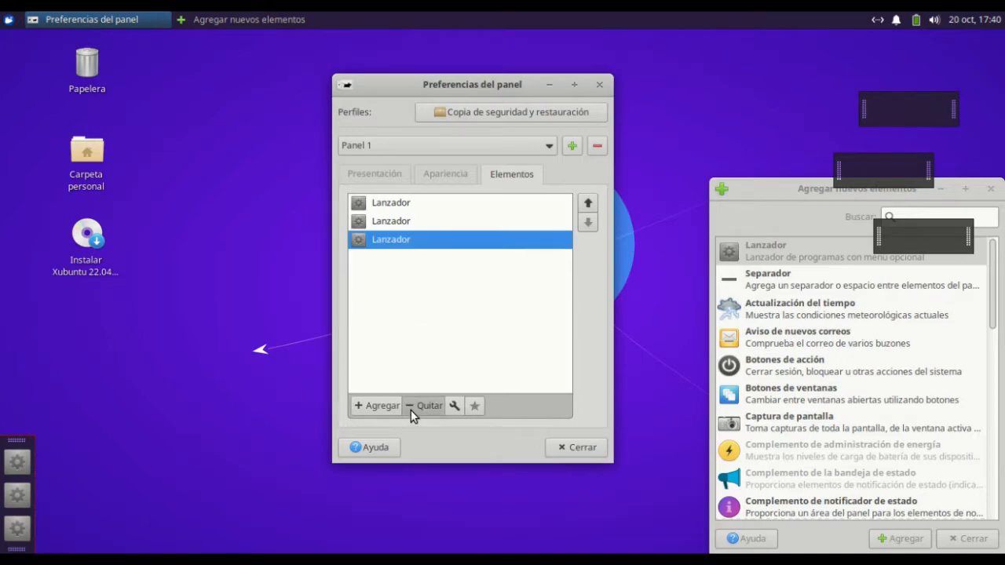
pyautogui.click(410, 409)
pyautogui.click(553, 314)
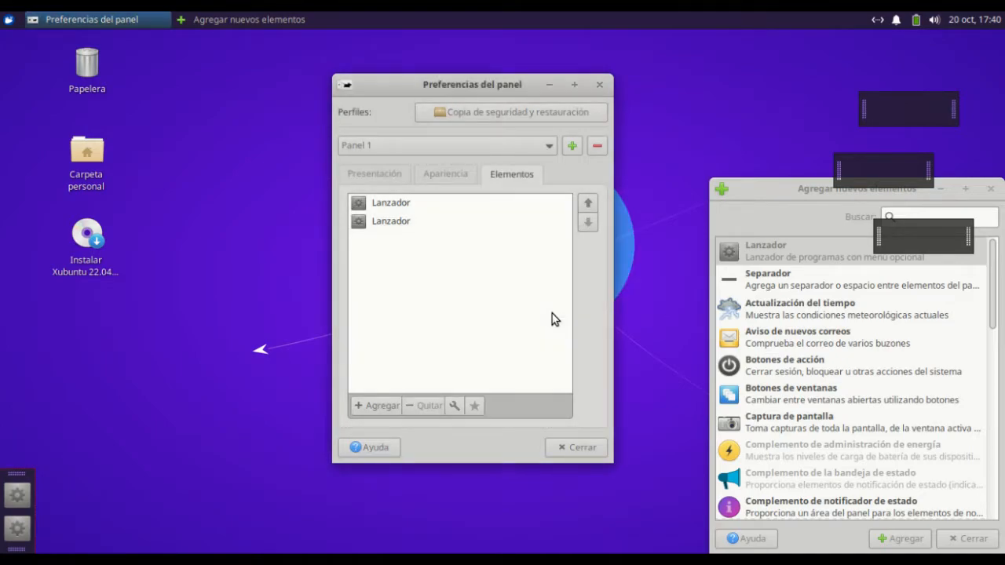
pyautogui.click(400, 223)
pyautogui.click(430, 413)
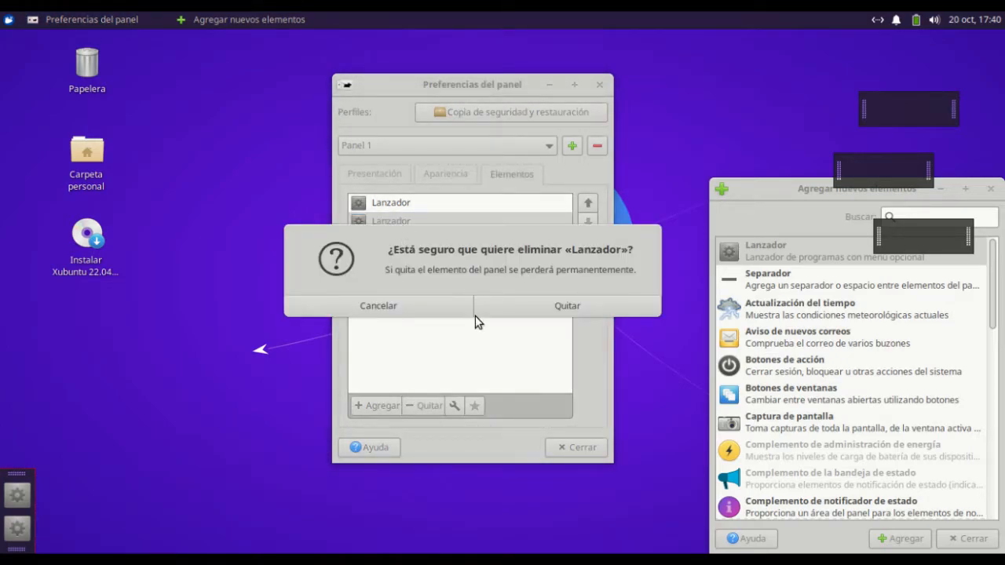
pyautogui.click(561, 300)
pyautogui.click(439, 206)
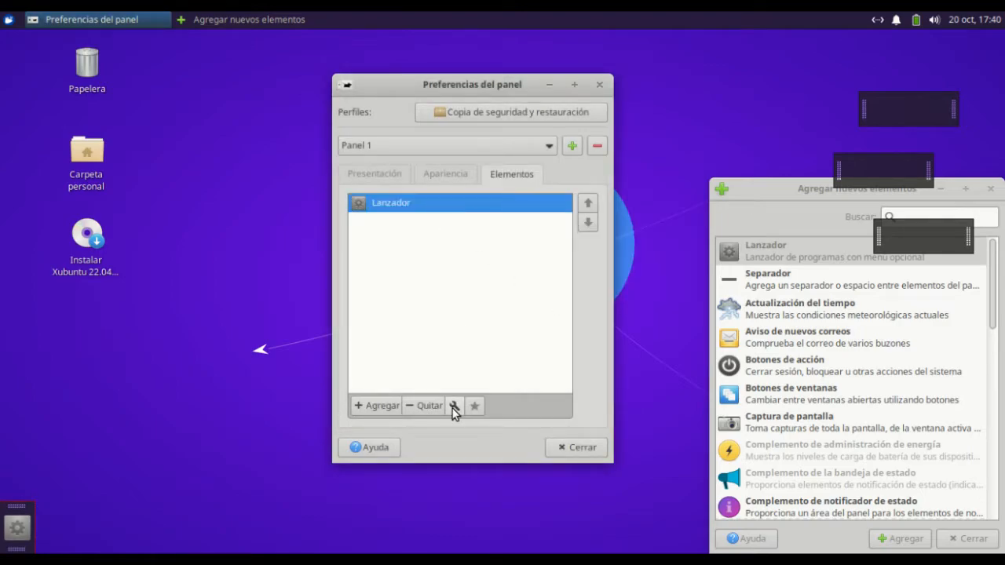
pyautogui.click(430, 405)
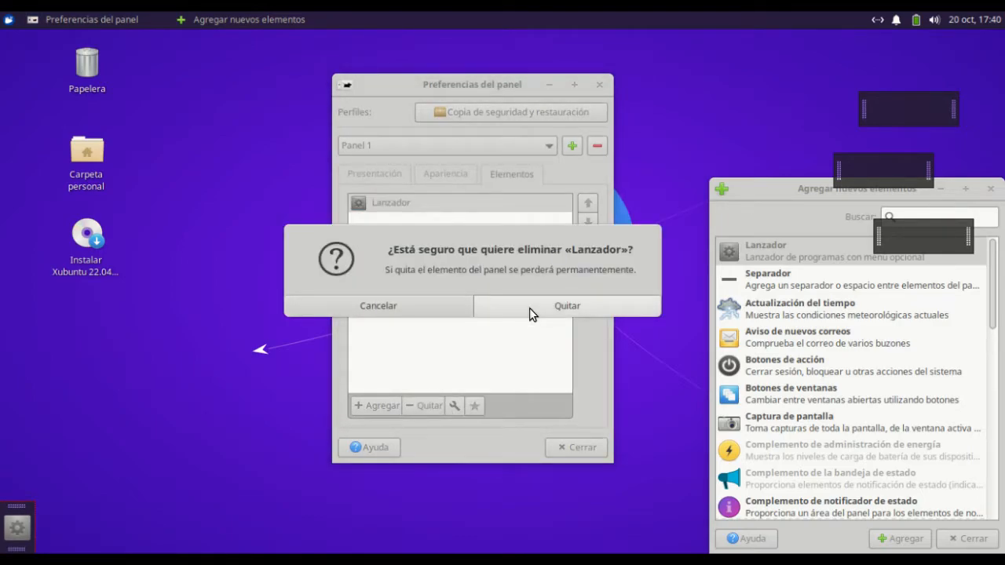
pyautogui.click(529, 308)
# Lengthen Panel 1 until it spans the full free height of the desktop's left edge
pyautogui.click(386, 179)
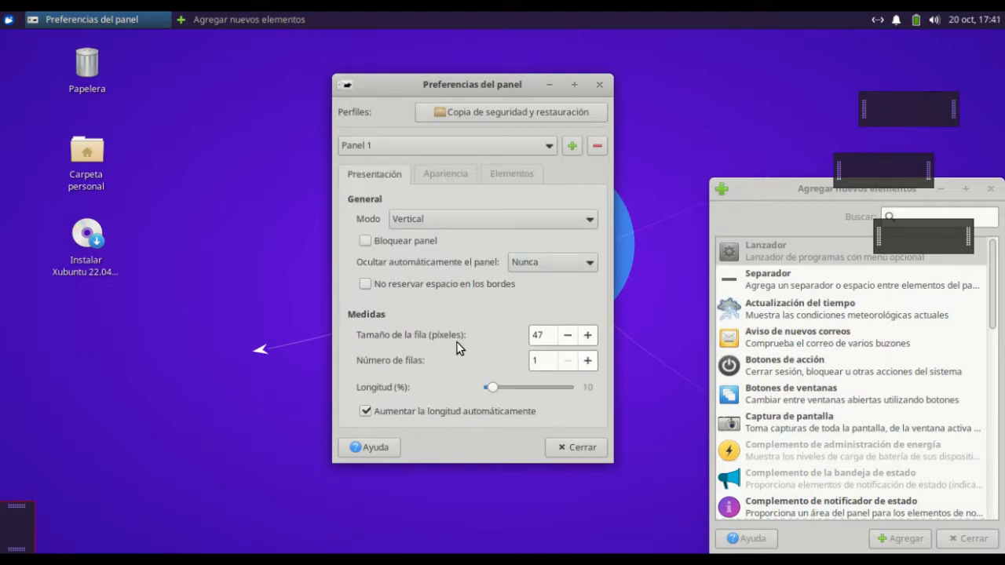
pyautogui.moveTo(491, 390); pyautogui.dragTo(566, 395)
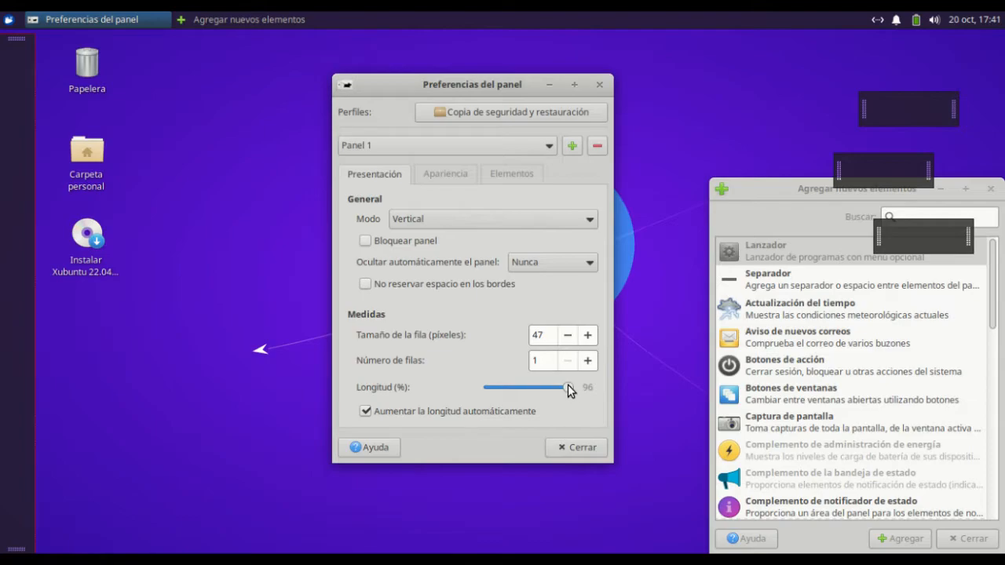
pyautogui.moveTo(570, 394); pyautogui.dragTo(570, 392)
# Choose Panel 2 for editing and move that panel a little up and to the left on the desktop
pyautogui.click(505, 148)
pyautogui.click(503, 171)
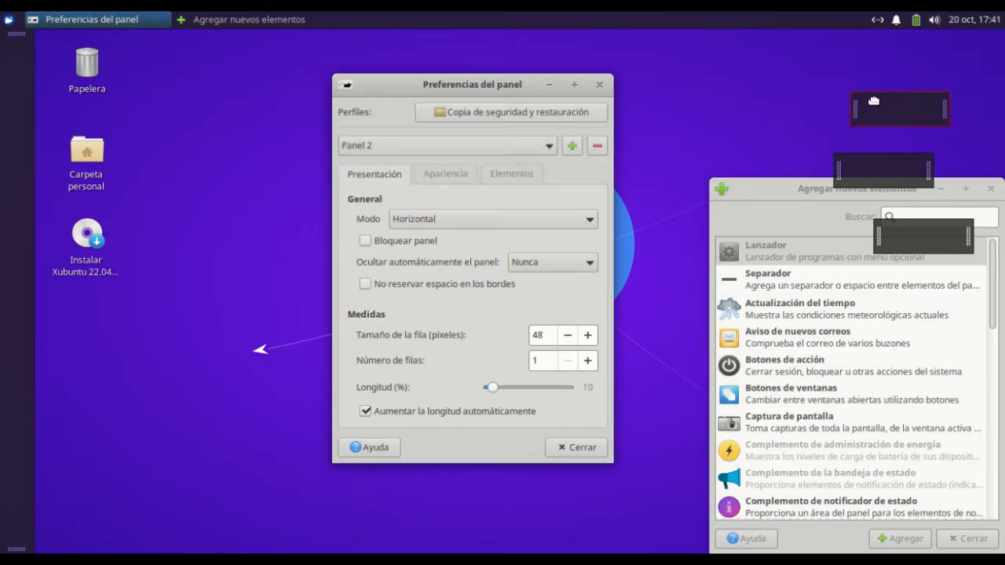
pyautogui.moveTo(863, 108); pyautogui.dragTo(798, 80)
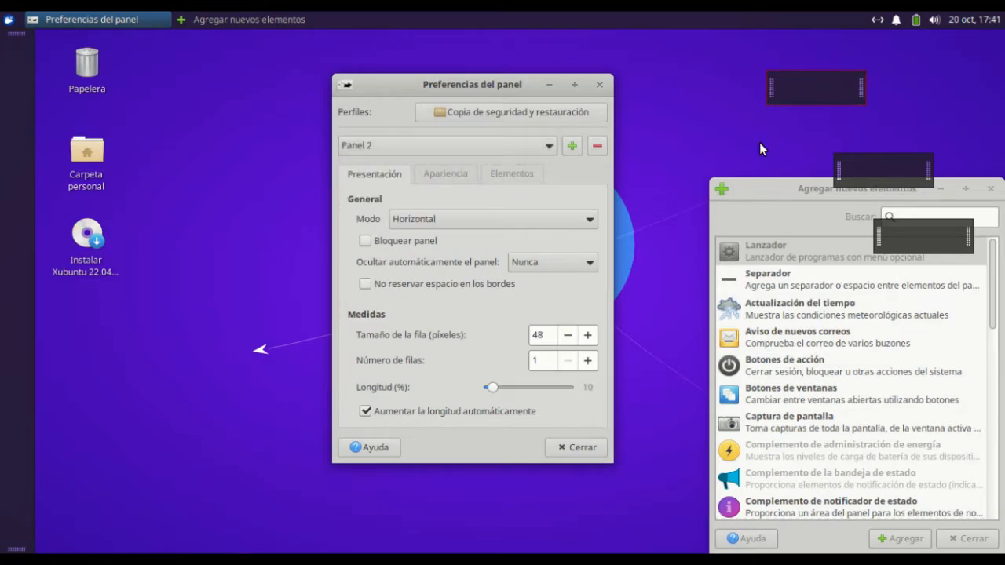
# Add four Lanzador items to Panel 2 and close the window for adding new elements
pyautogui.click(501, 174)
pyautogui.click(366, 408)
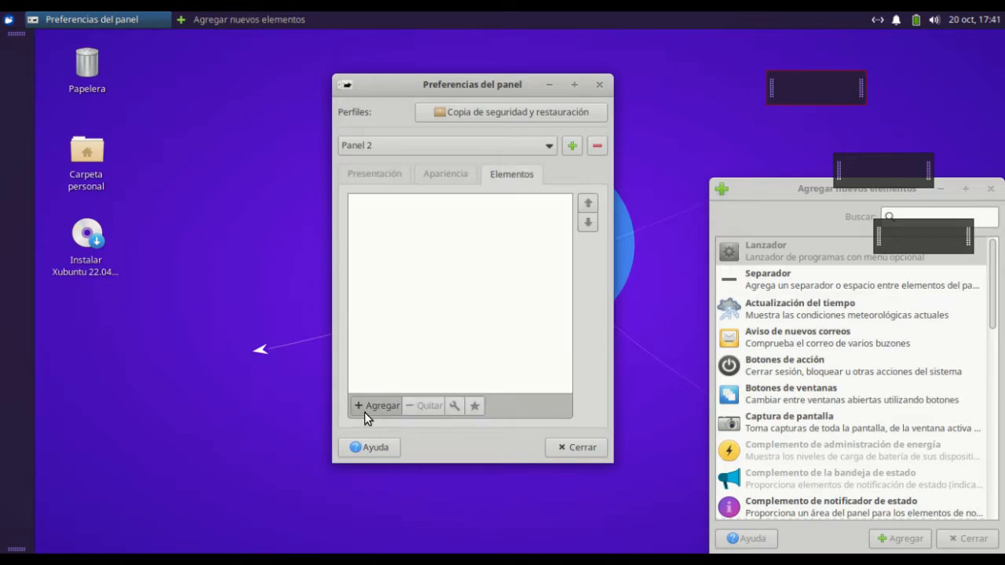
pyautogui.doubleClick(763, 247)
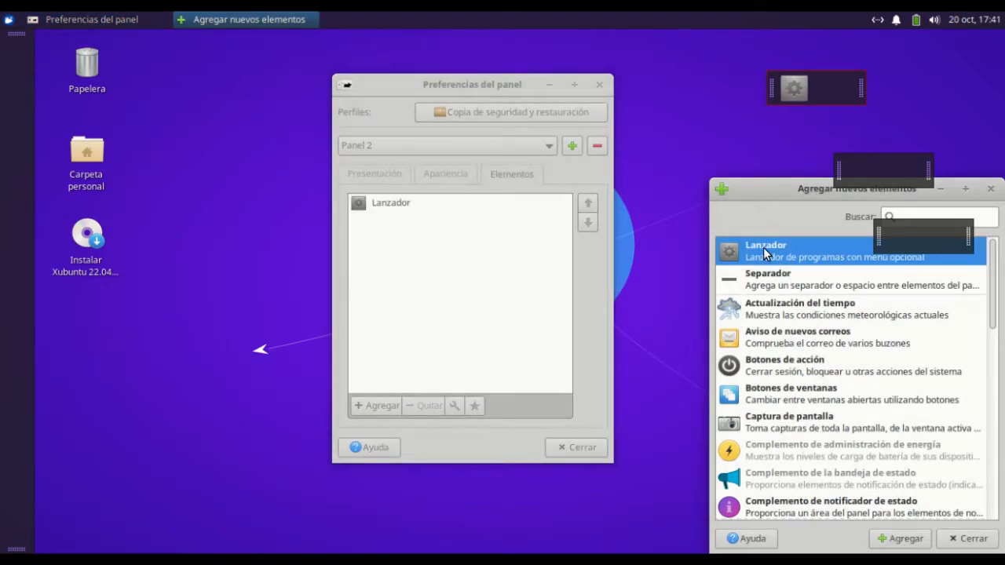
pyautogui.doubleClick(763, 247)
pyautogui.doubleClick(764, 248)
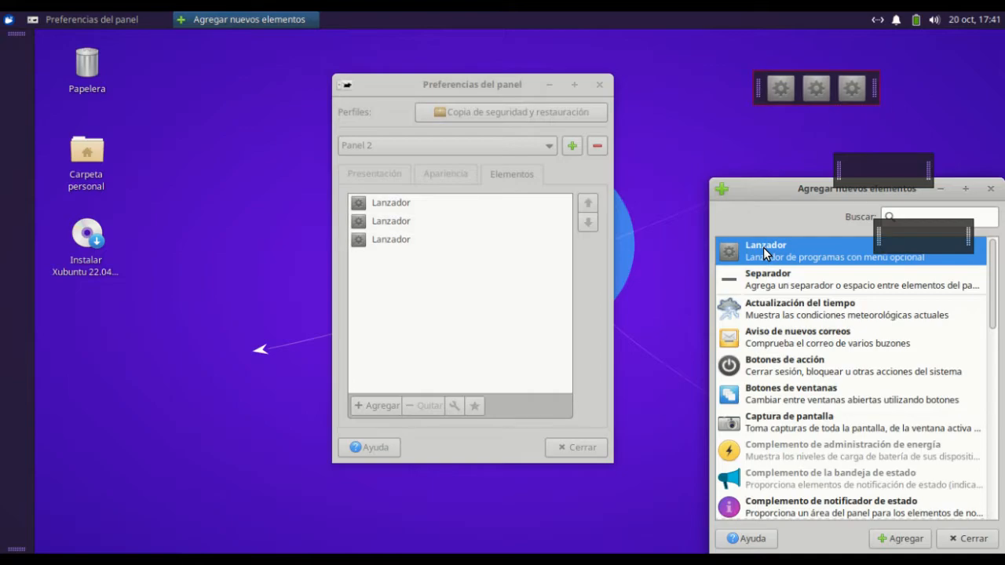
pyautogui.doubleClick(763, 248)
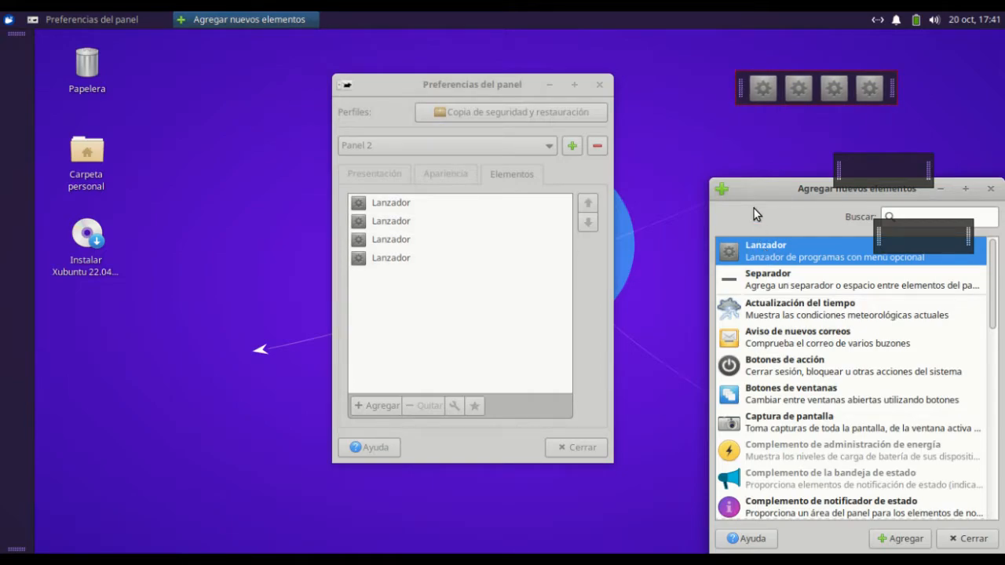
pyautogui.click(991, 188)
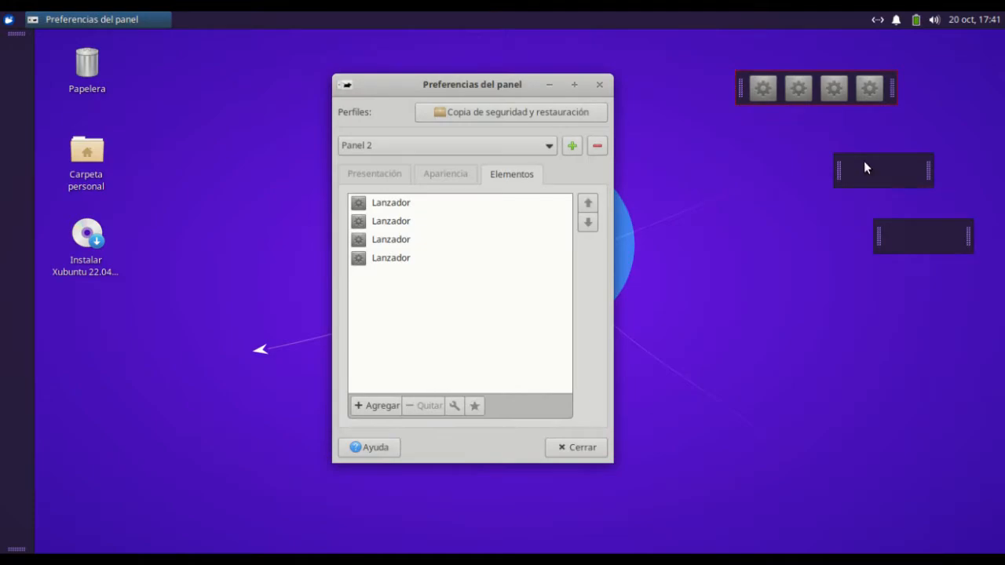
# Move Panel 2 to the bottom-right corner of the desktop and set its length to 1 %
pyautogui.moveTo(740, 88); pyautogui.dragTo(847, 538)
pyautogui.click(385, 179)
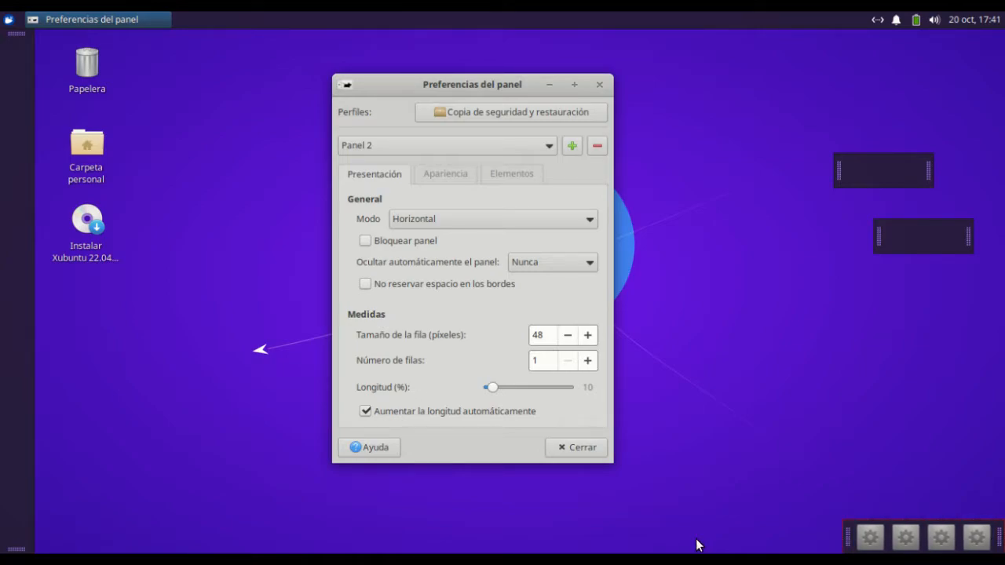
pyautogui.moveTo(497, 388); pyautogui.dragTo(475, 392)
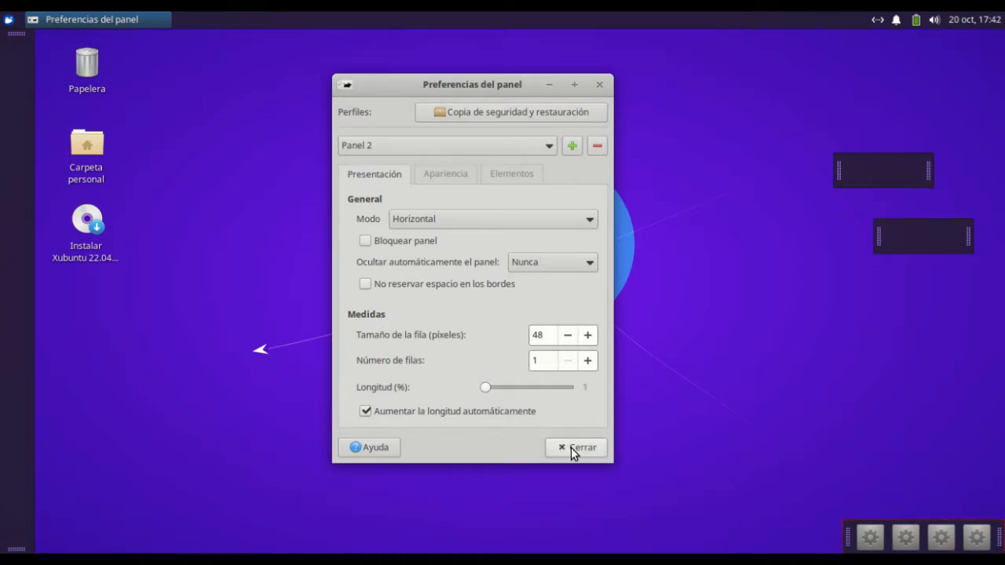
# Remove all four Lanzador items from Panel 2, confirming each removal
pyautogui.click(519, 178)
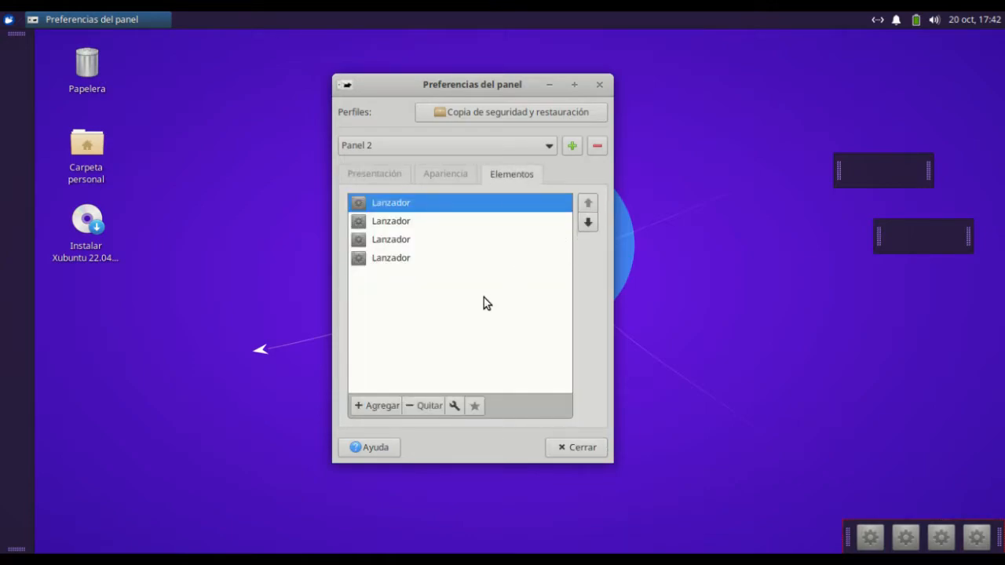
pyautogui.click(434, 405)
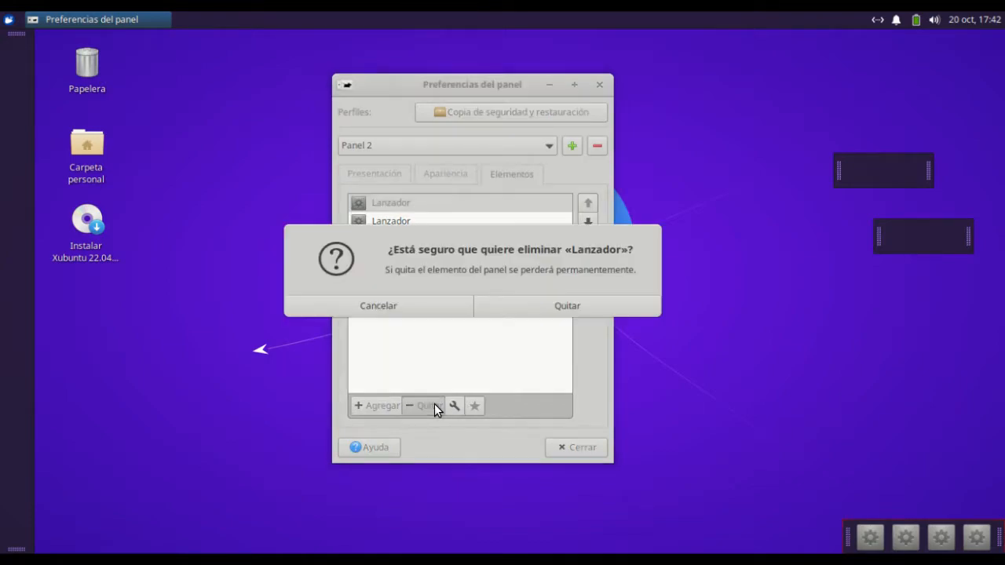
pyautogui.click(610, 304)
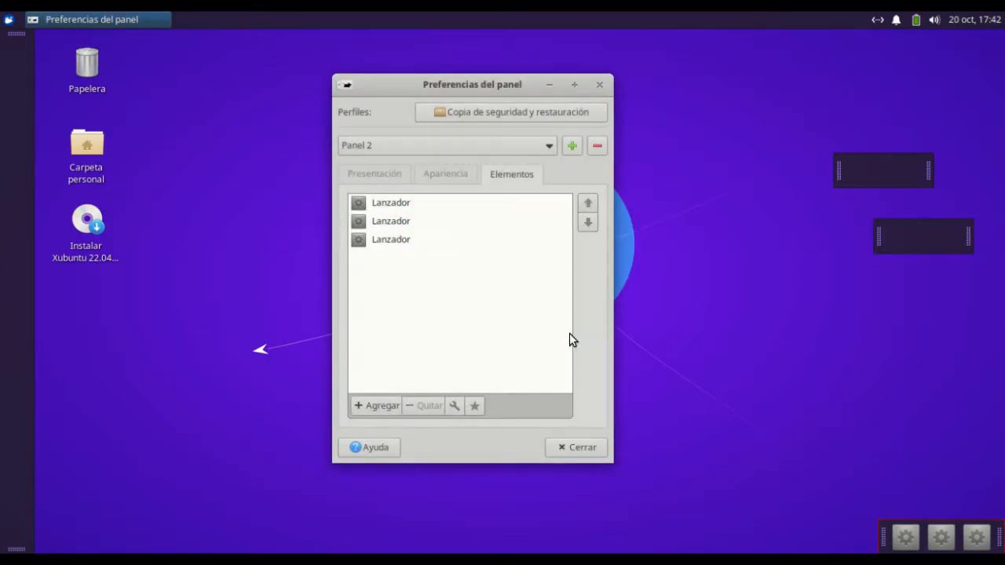
pyautogui.click(417, 244)
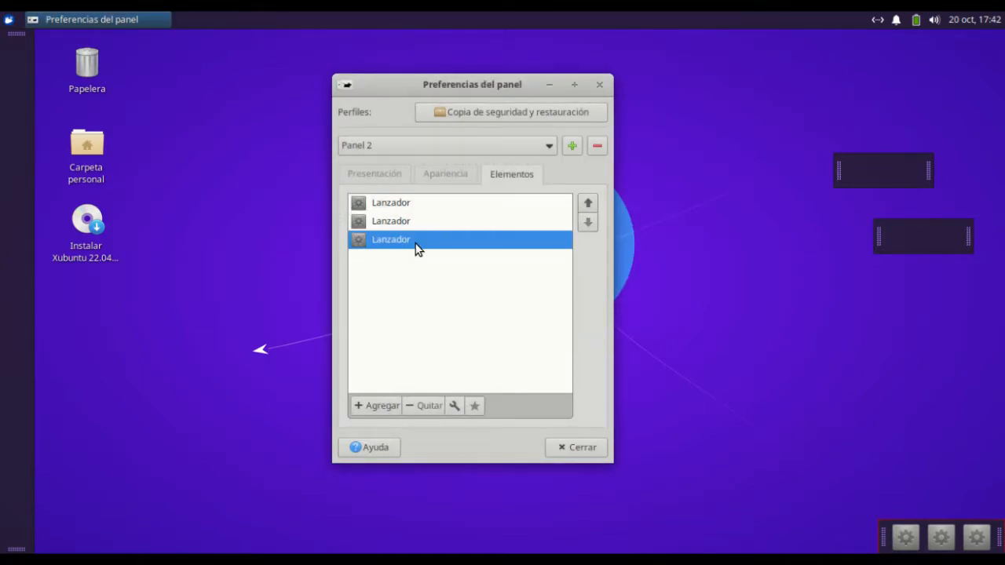
pyautogui.click(423, 406)
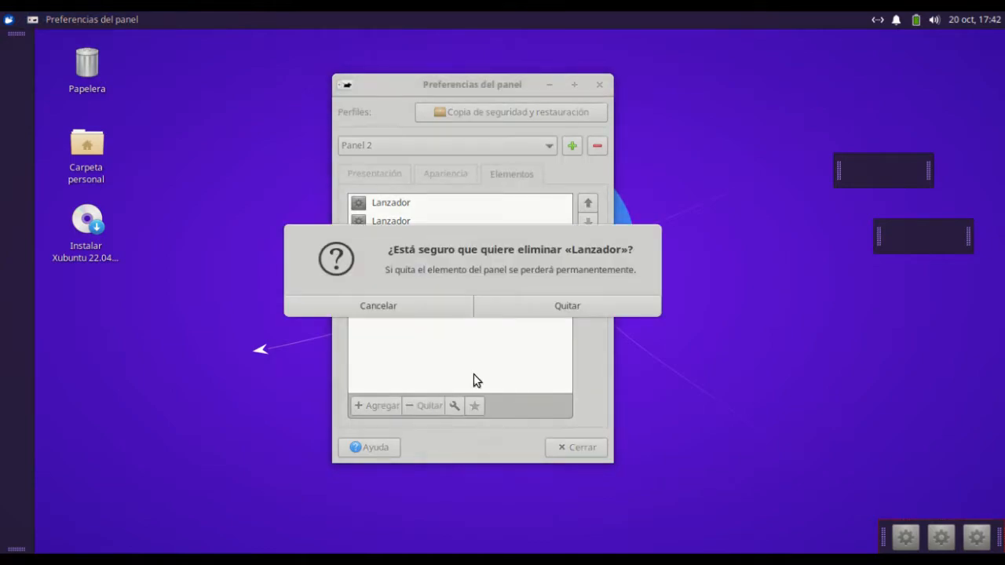
pyautogui.click(574, 312)
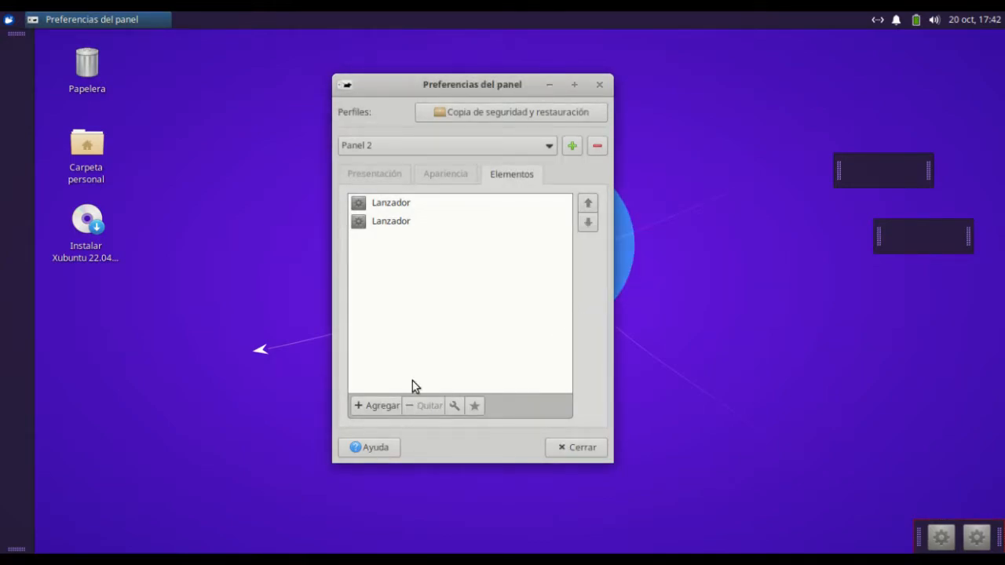
pyautogui.click(392, 226)
pyautogui.click(425, 404)
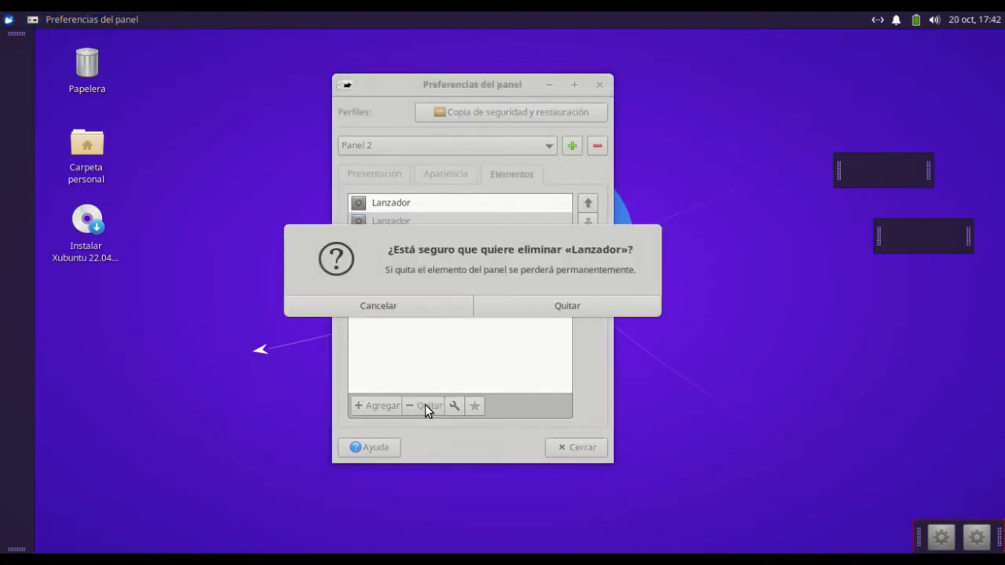
pyautogui.click(568, 311)
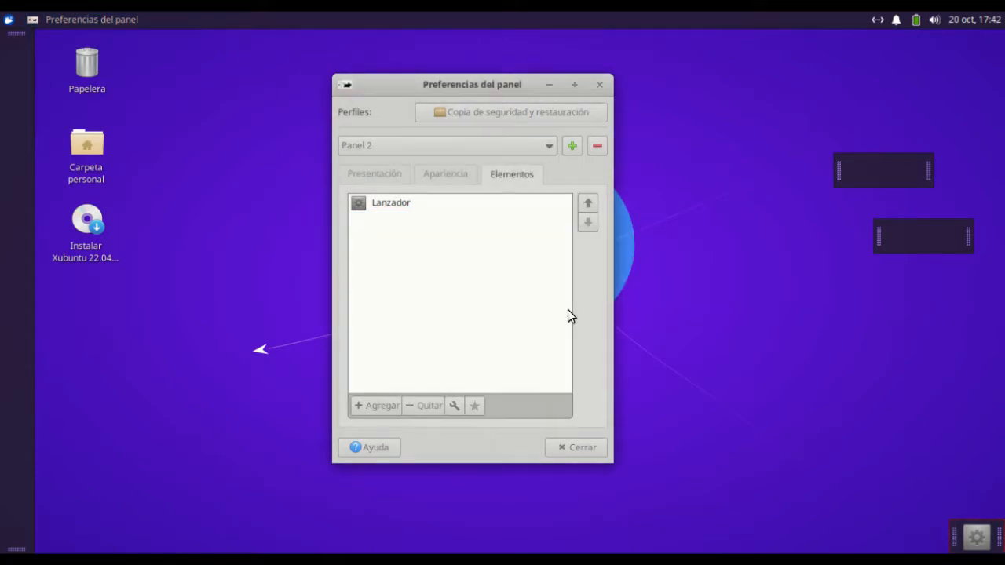
pyautogui.click(395, 205)
pyautogui.click(423, 406)
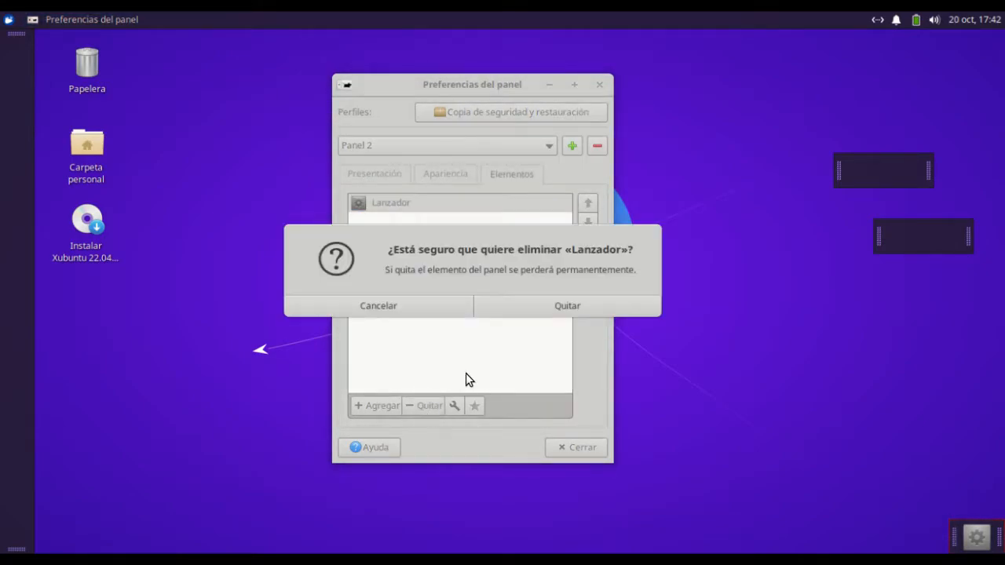
pyautogui.click(565, 303)
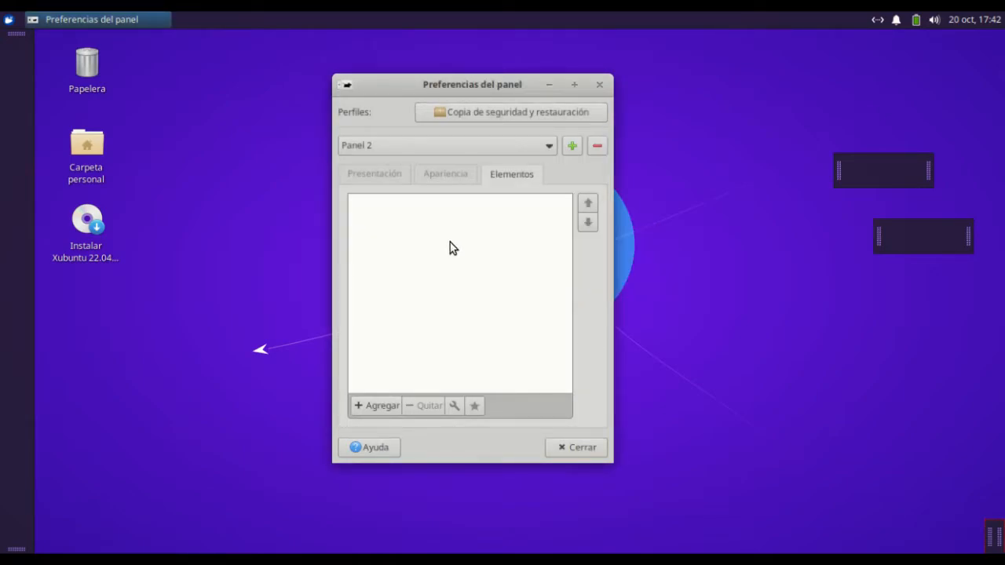
# Try a length of 9 % for Panel 2 and return it to 1 %
pyautogui.click(378, 173)
pyautogui.moveTo(487, 387); pyautogui.dragTo(494, 387)
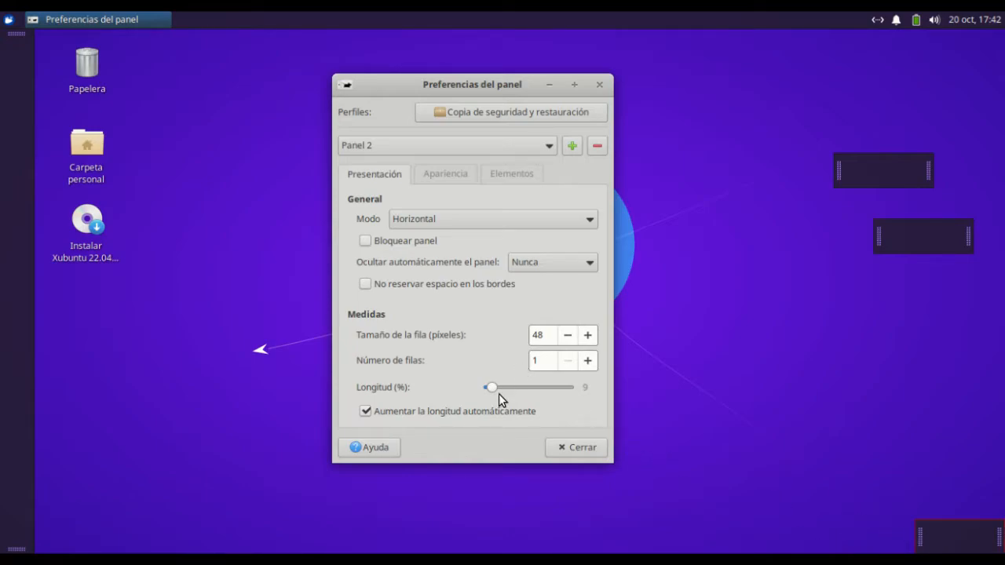
pyautogui.moveTo(493, 390); pyautogui.dragTo(481, 388)
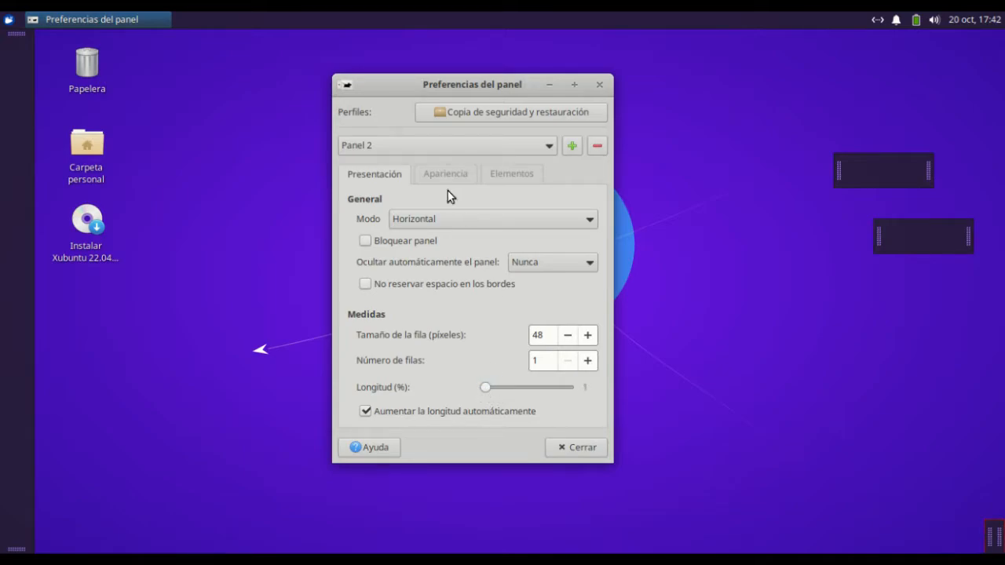
# Add the Botones de ventanas element to Panel 2, look through the other available elements and close the window for adding new elements
pyautogui.click(520, 176)
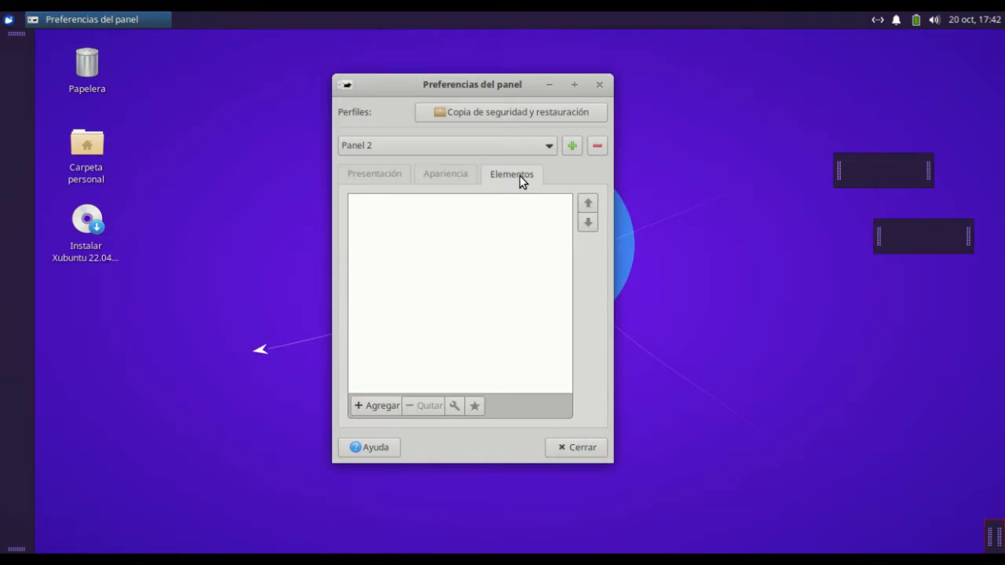
pyautogui.click(367, 400)
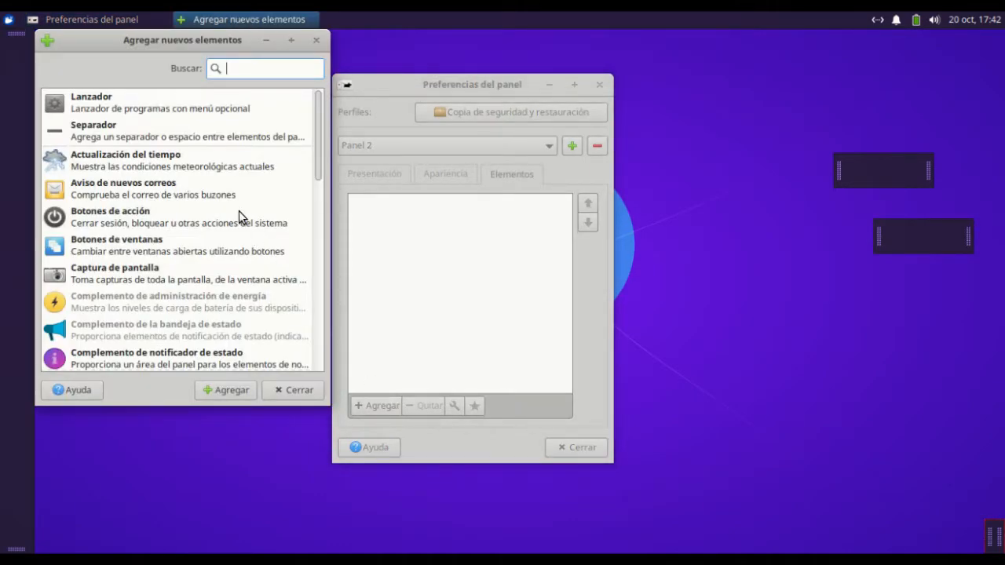
pyautogui.doubleClick(165, 242)
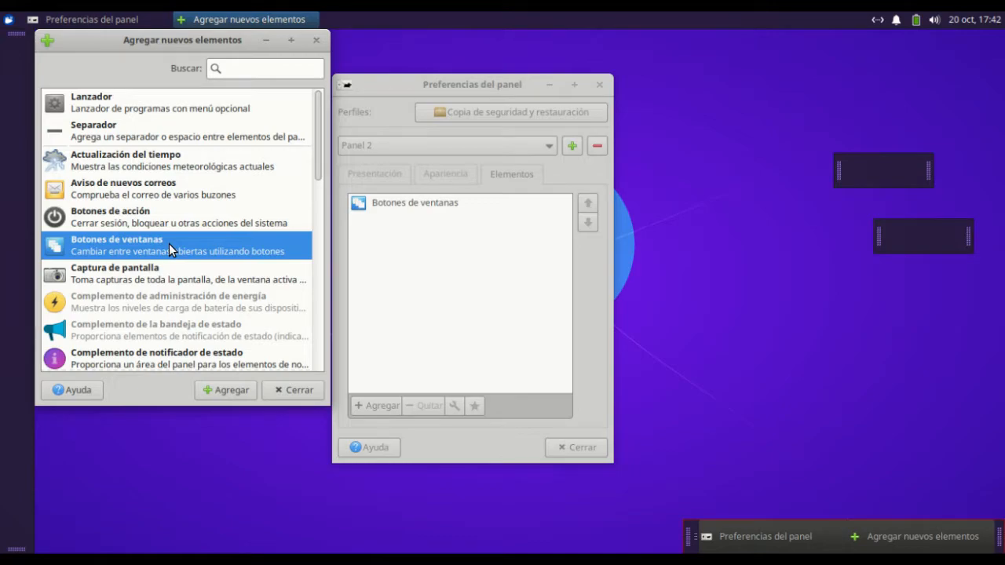
pyautogui.scroll(-1, 169, 250)
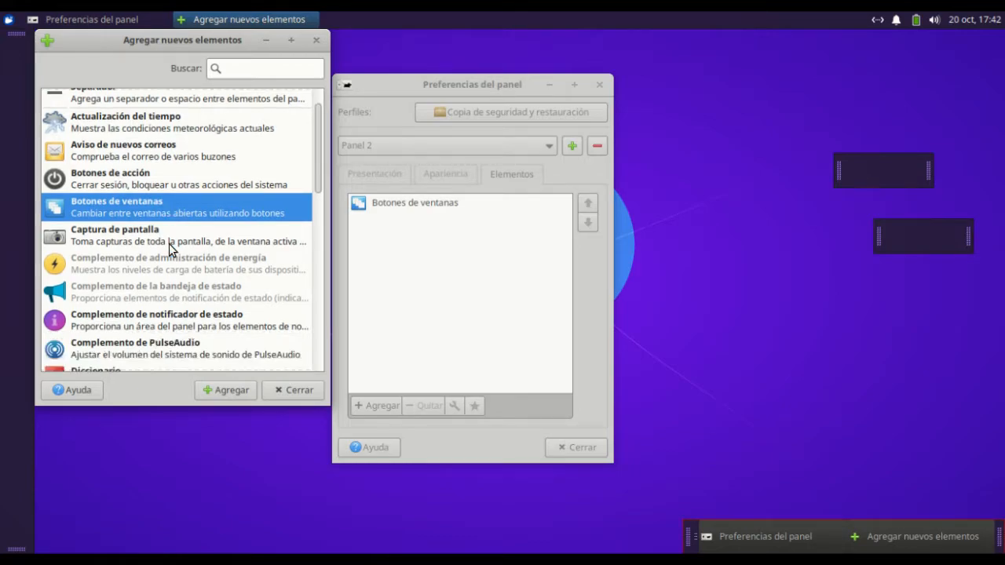
pyautogui.scroll(-7, 169, 244)
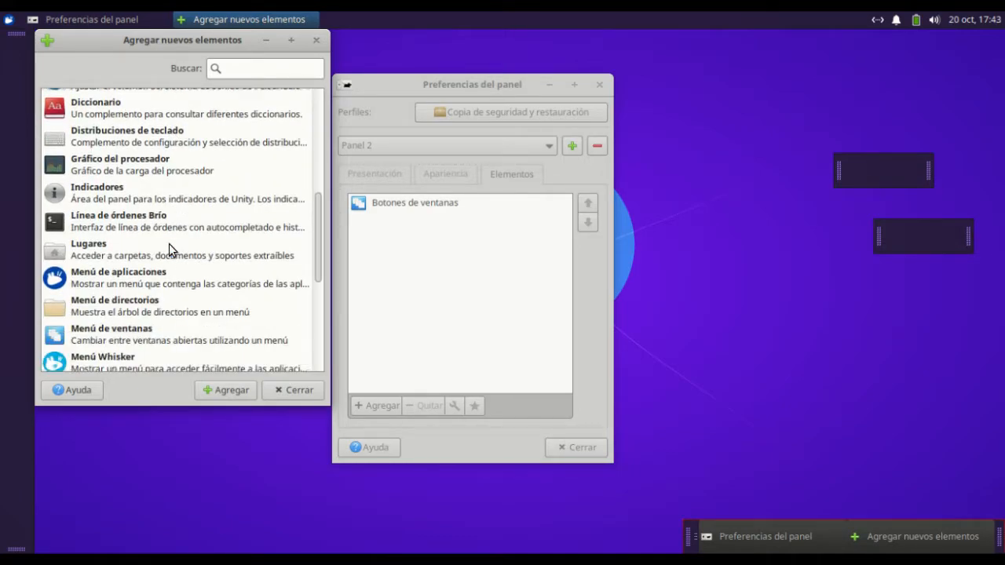
pyautogui.scroll(-1, 168, 249)
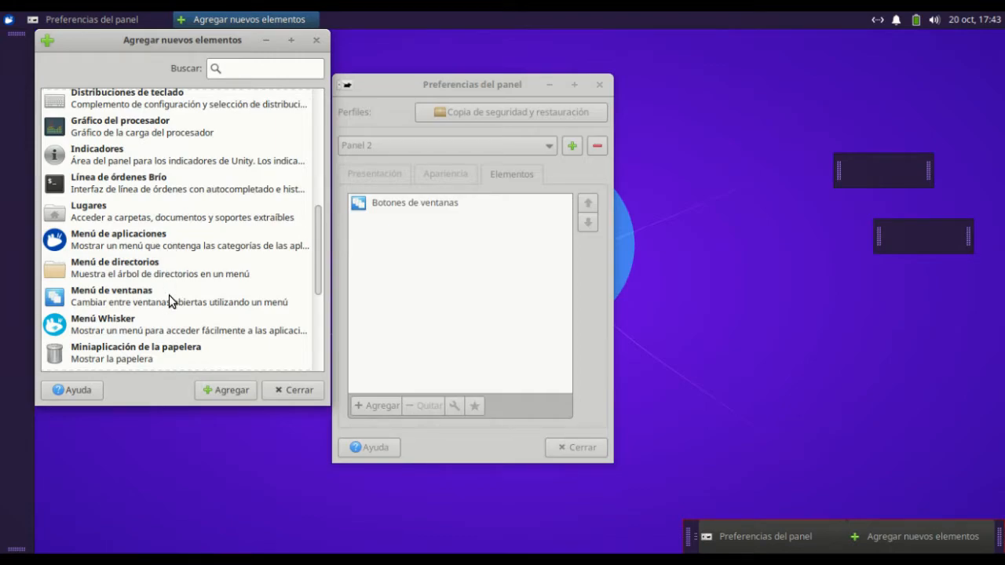
pyautogui.scroll(7, 169, 296)
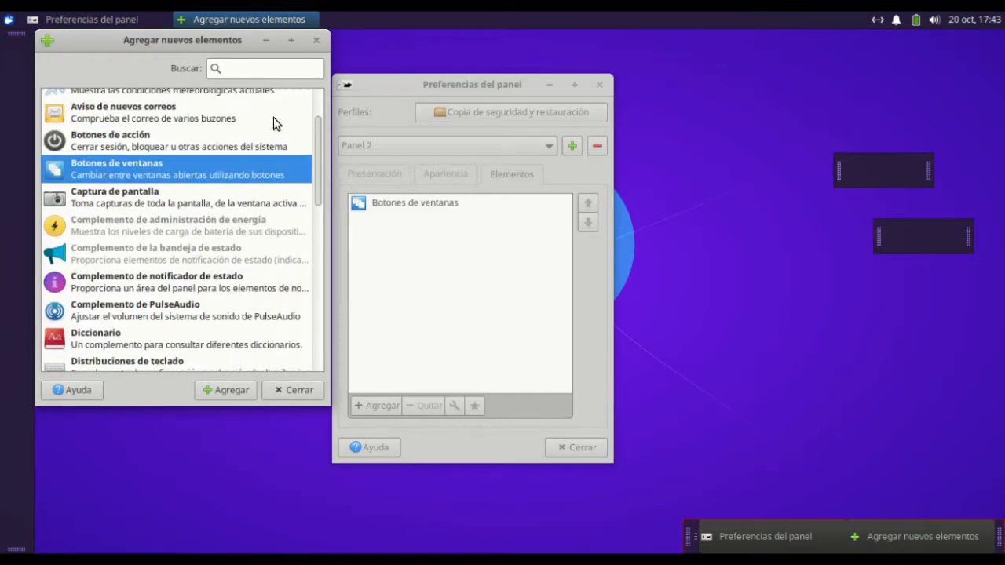
pyautogui.click(316, 40)
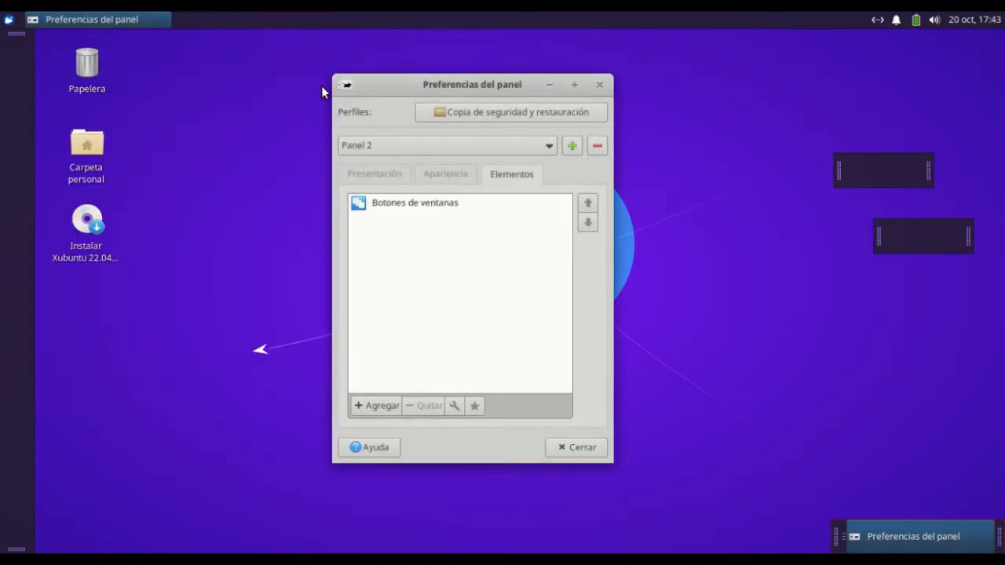
# In the Botones de ventanas properties of Panel 2, disable Mostrar etiquetas de los botones and Mostrar manijas, and close the properties
pyautogui.click(424, 206)
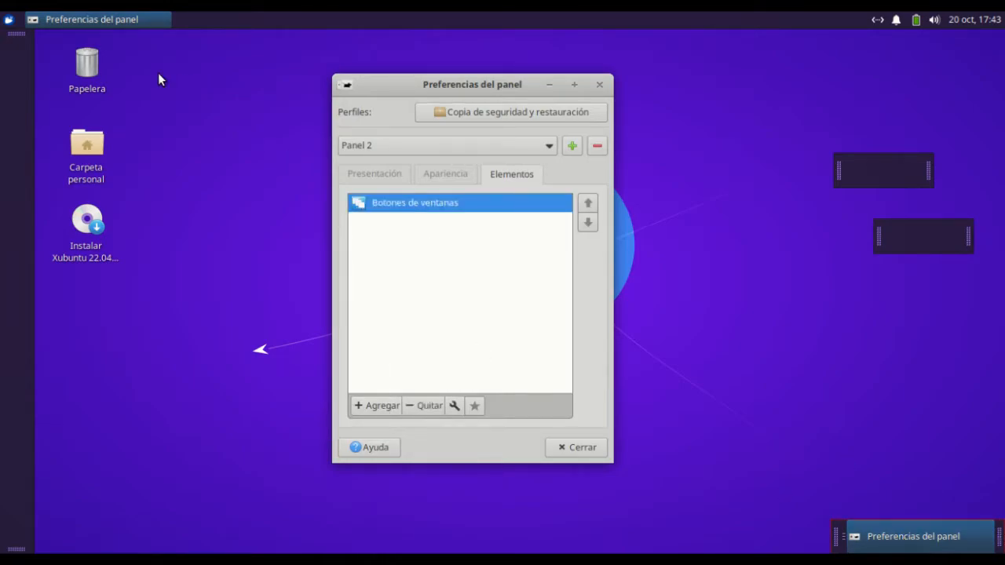
pyautogui.click(454, 405)
pyautogui.moveTo(726, 158); pyautogui.dragTo(514, 75)
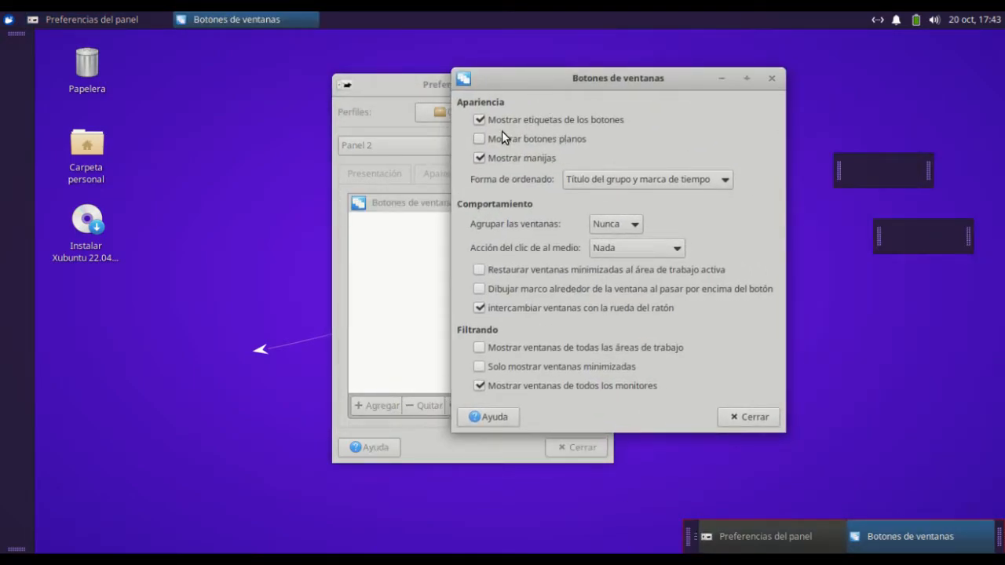
pyautogui.click(477, 119)
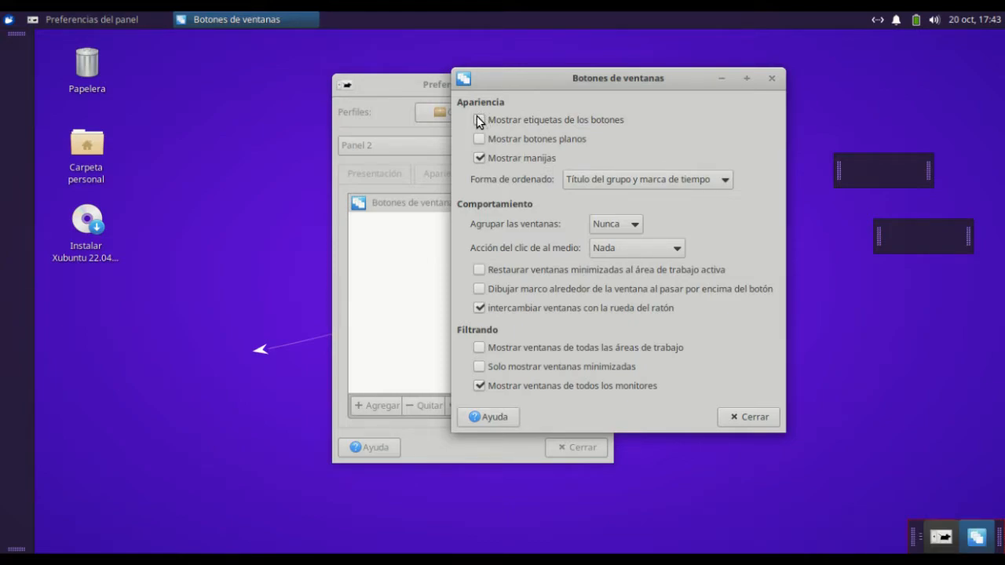
pyautogui.click(480, 159)
pyautogui.click(772, 79)
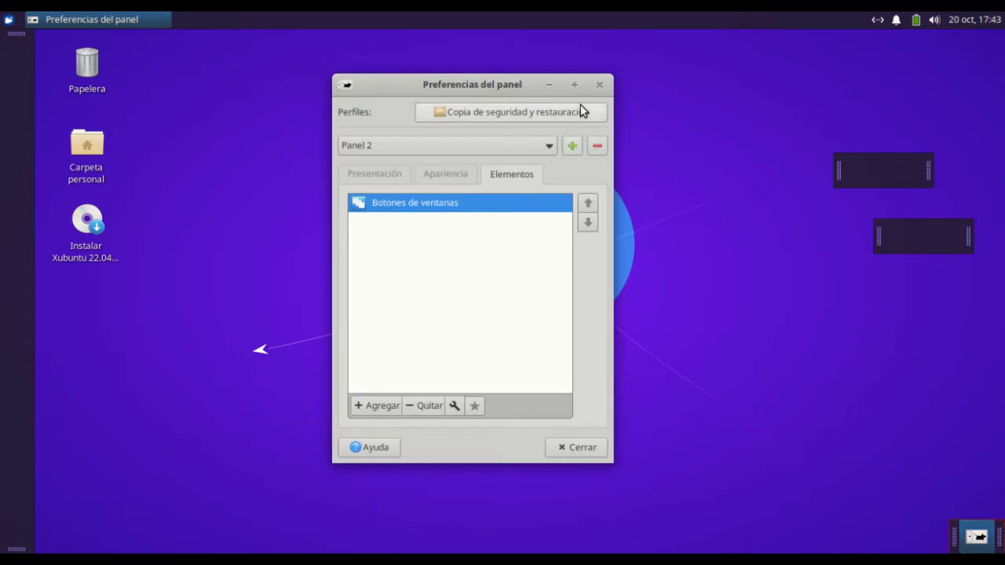
# Test Panel 2's window buttons by minimising the panel preferences, opening and closing Carpeta personal, and restoring the preferences from Panel 2
pyautogui.click(549, 84)
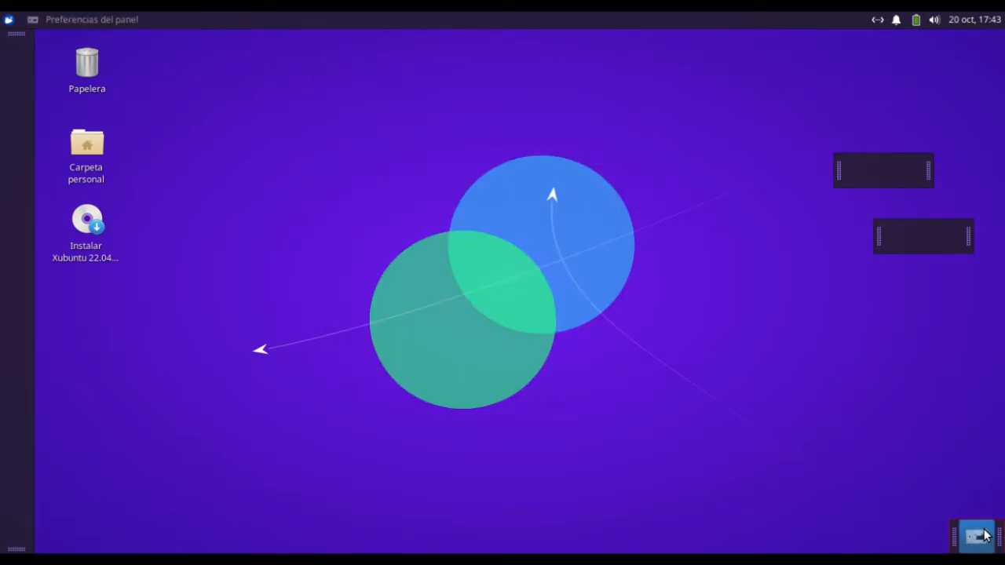
pyautogui.doubleClick(86, 148)
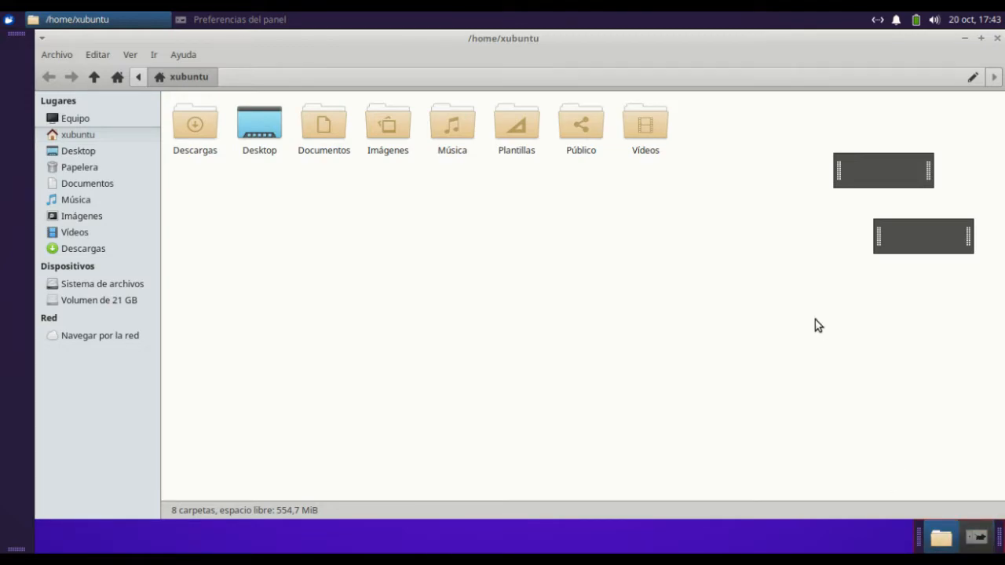
pyautogui.click(997, 38)
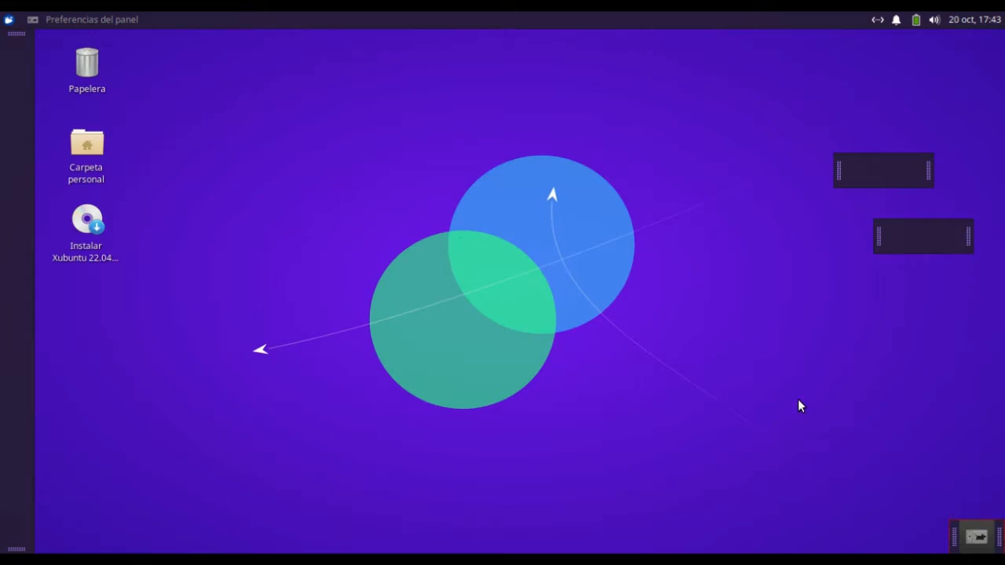
pyautogui.click(976, 542)
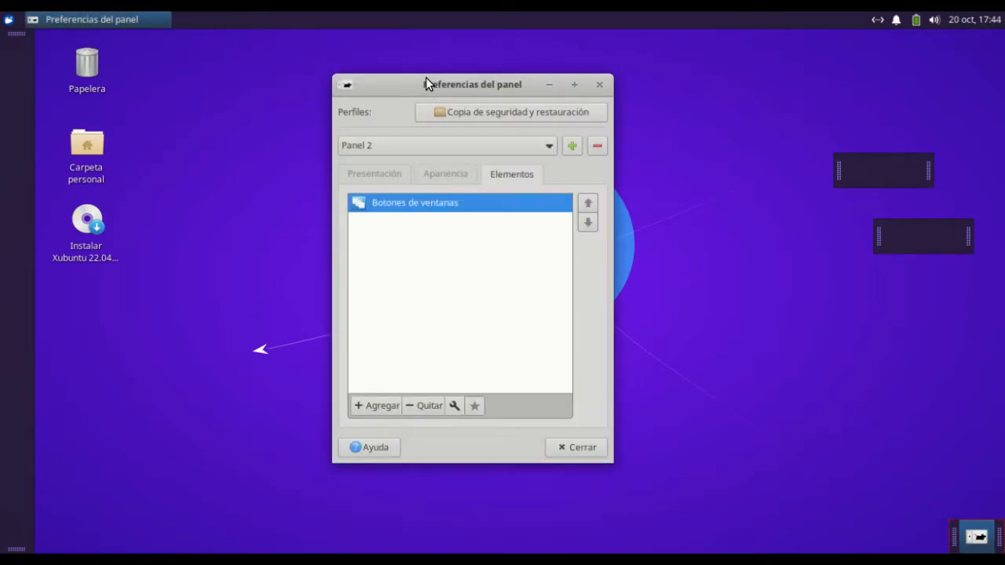
# Lock Panel 2 and enable No reservar espacio en los bordes for it
pyautogui.click(378, 171)
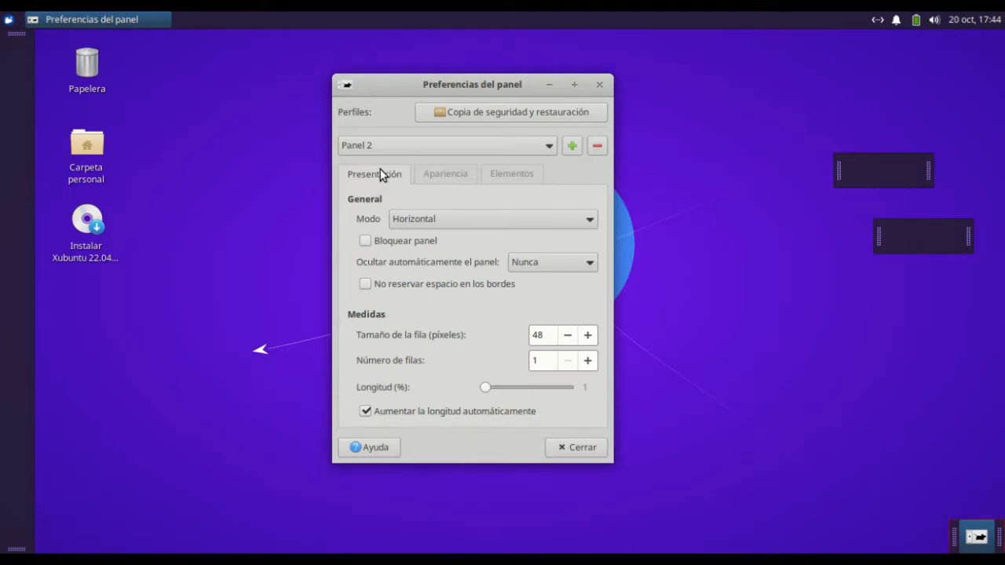
pyautogui.click(364, 240)
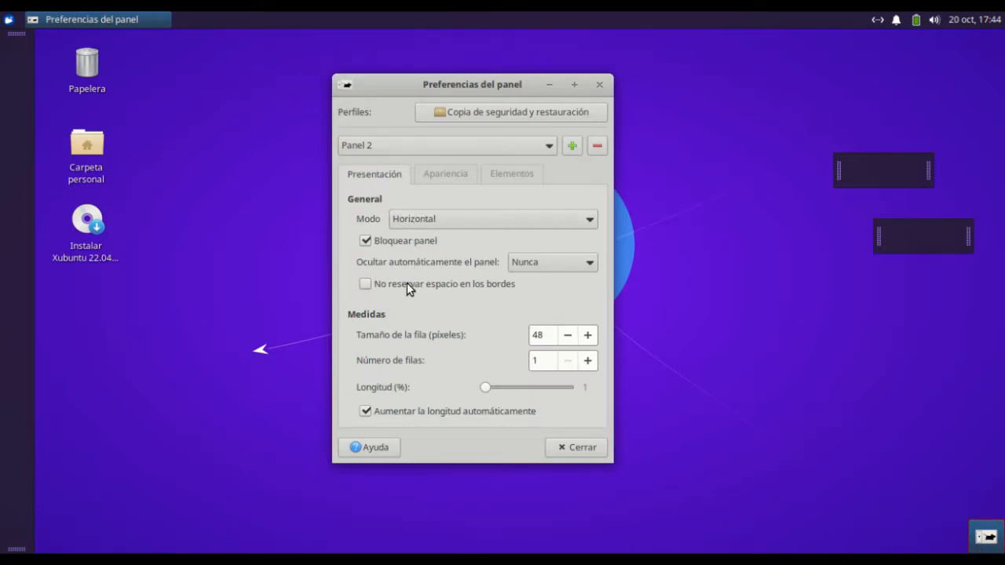
pyautogui.click(365, 284)
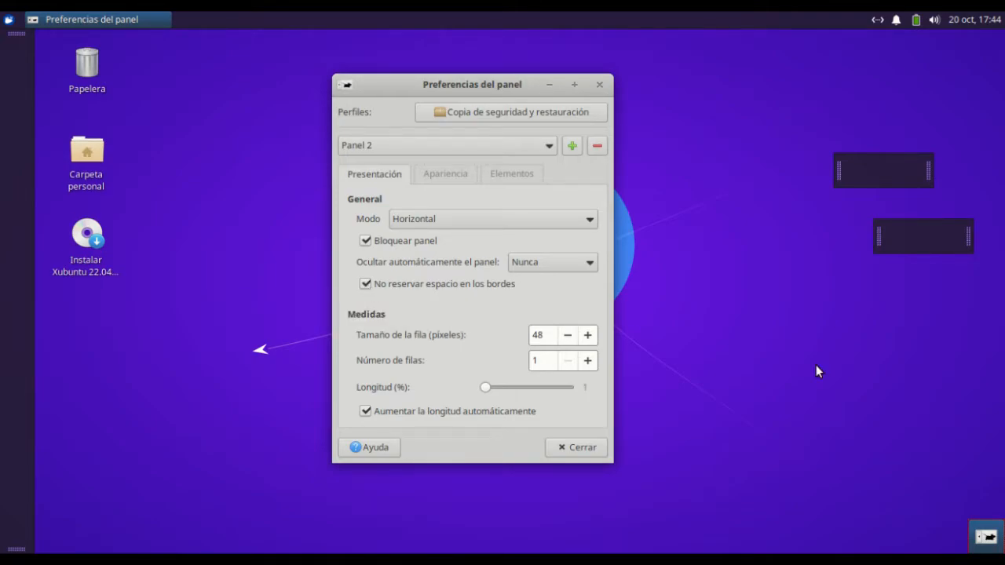
# Open Carpeta personal to check how its window fits around Panel 2, and minimise that window
pyautogui.click(87, 139)
pyautogui.doubleClick(86, 141)
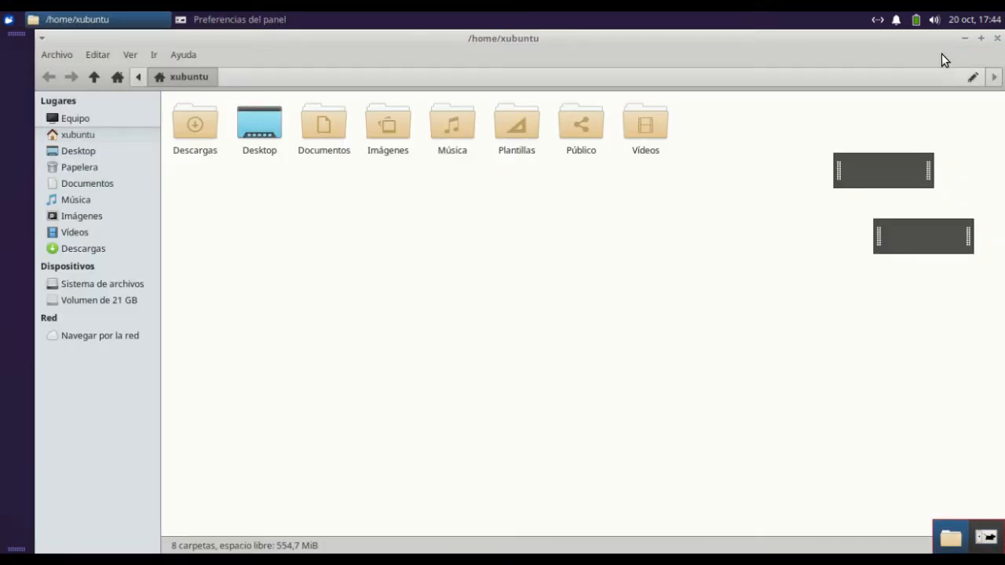
pyautogui.click(963, 41)
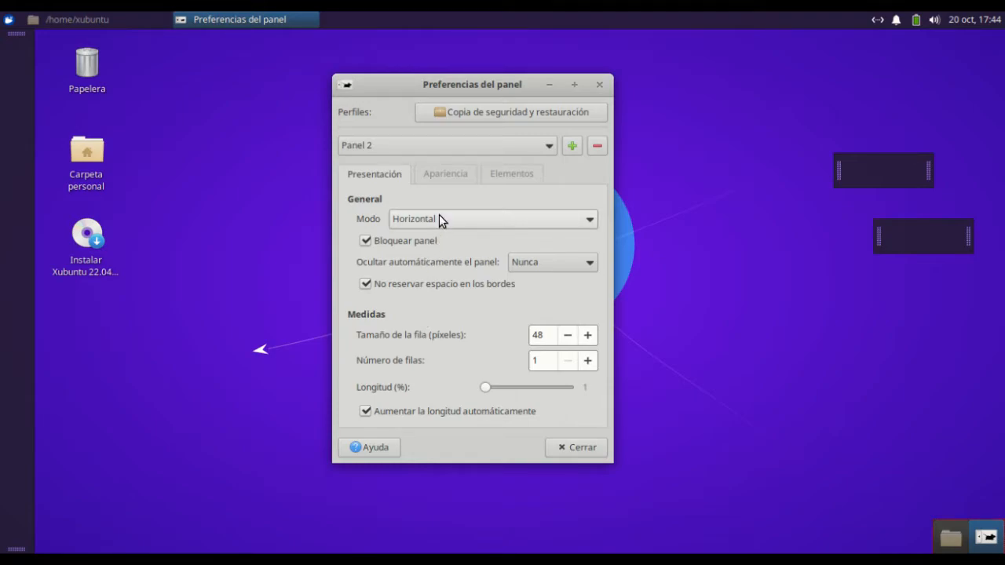
# Set the automatic hiding of Panel 2 to Siempre
pyautogui.click(531, 265)
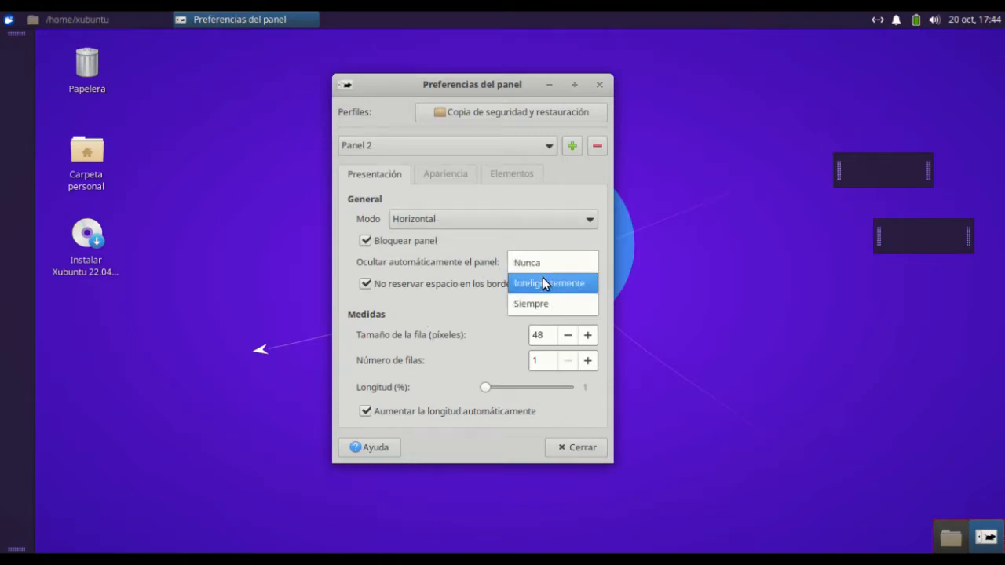
pyautogui.click(539, 303)
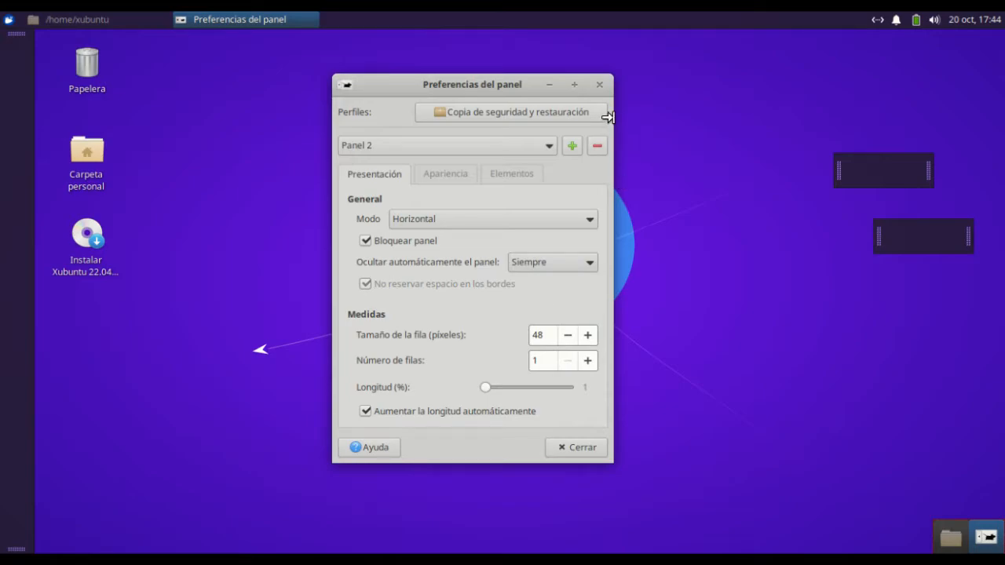
# Close the panel preferences and test the hidden Panel 2 by restoring and minimising the /home/xubuntu window from it
pyautogui.click(600, 86)
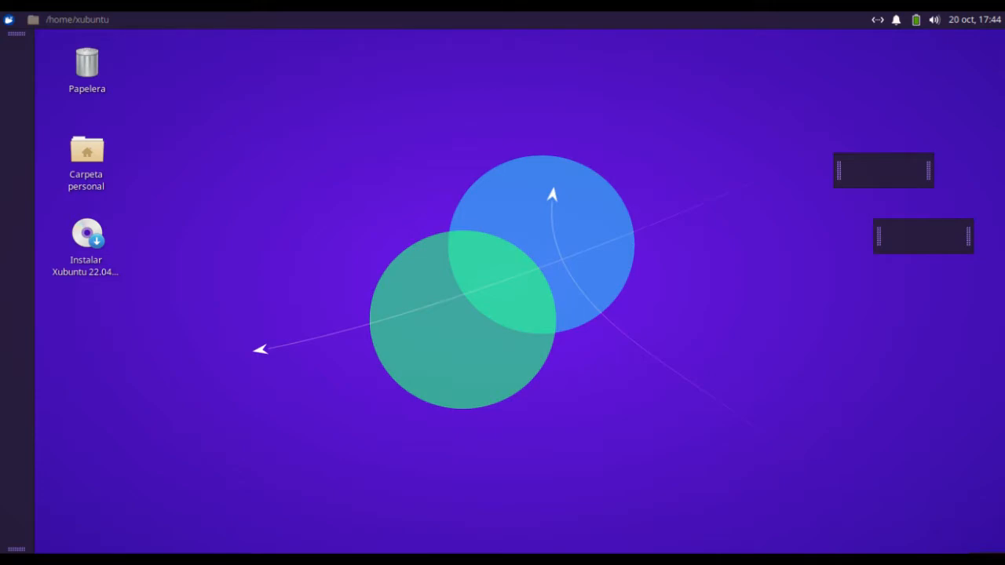
pyautogui.click(984, 550)
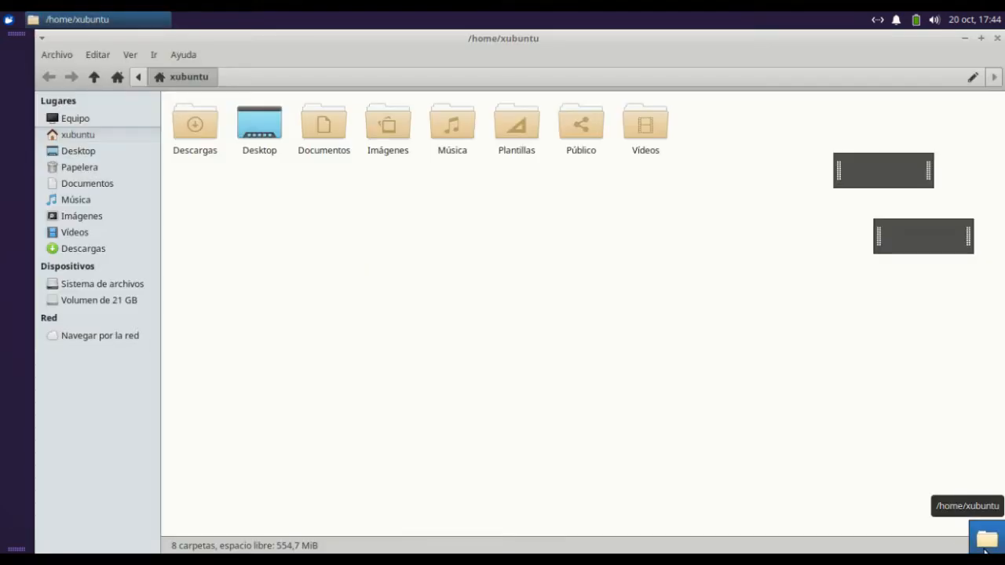
pyautogui.click(984, 550)
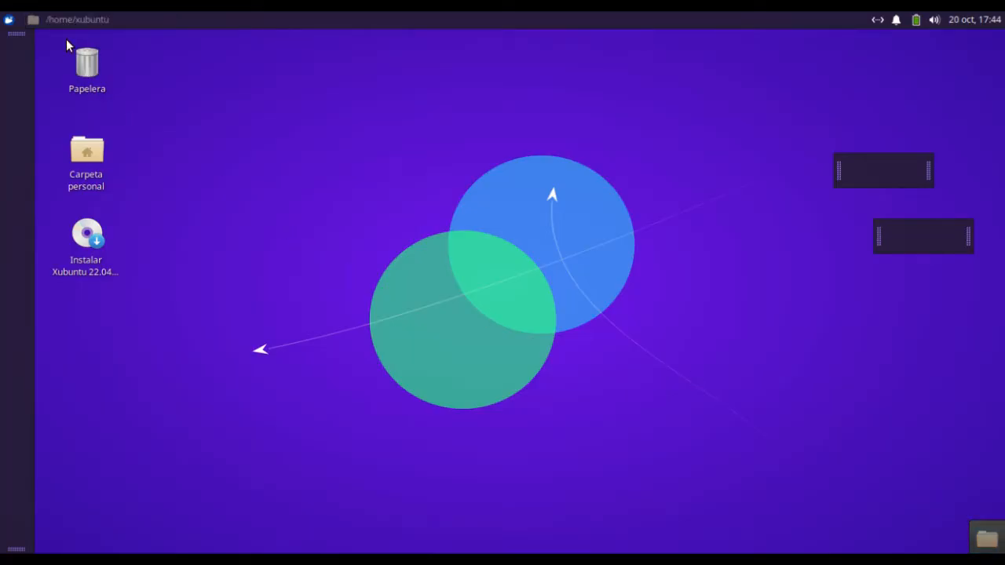
# Open Emulador de terminal and Reproductor multimedia Parole to get more window buttons on Panel 2
pyautogui.click(9, 22)
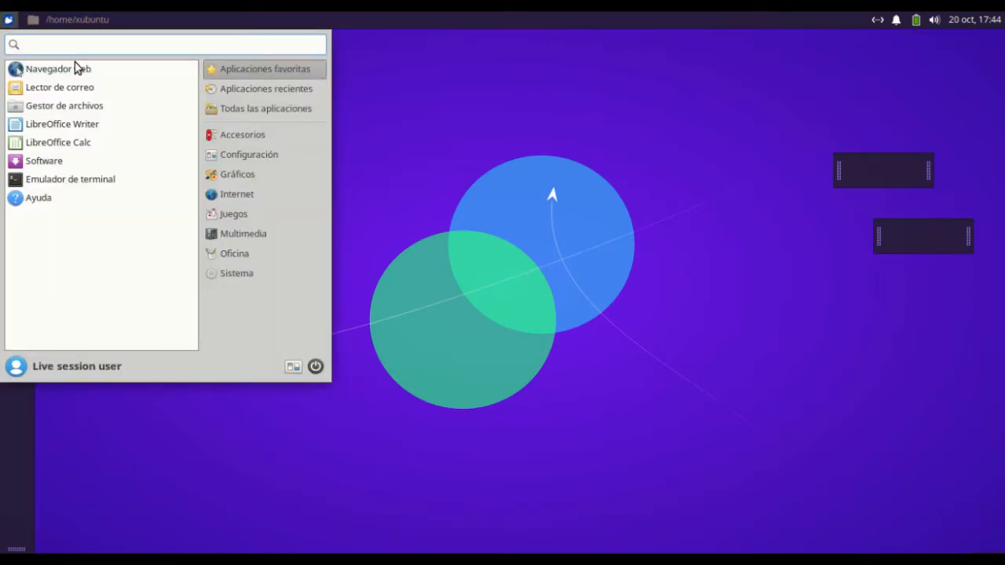
pyautogui.click(76, 181)
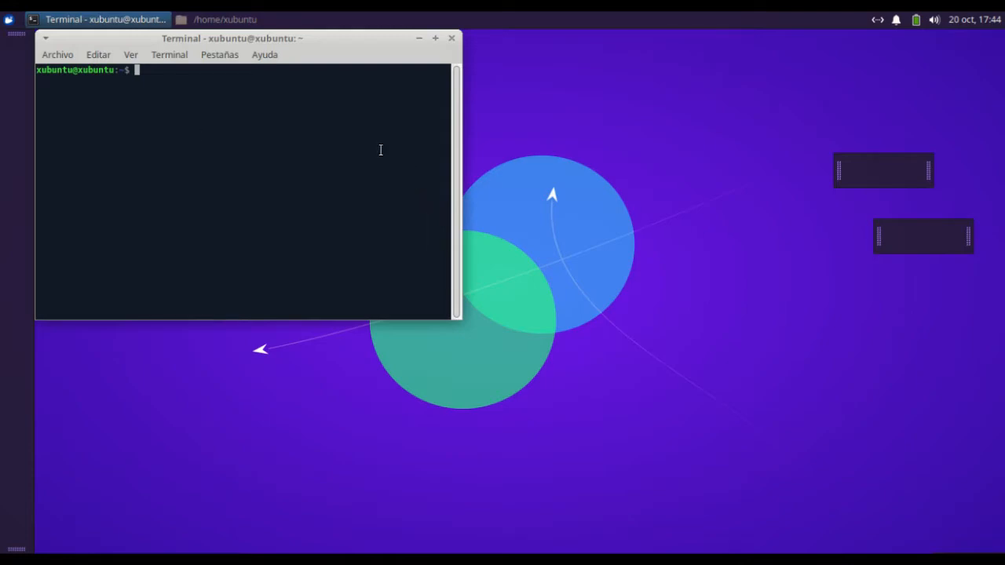
pyautogui.click(8, 19)
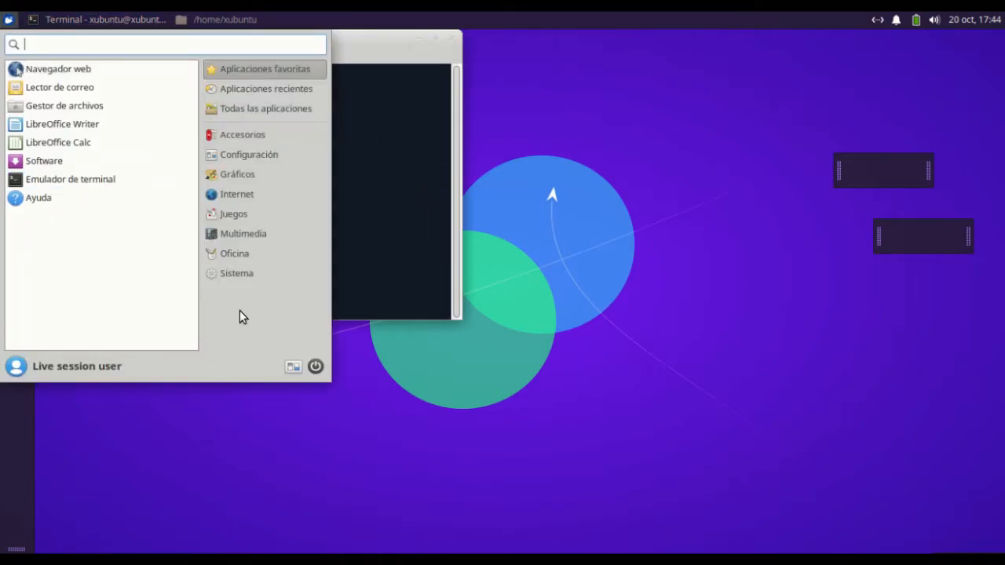
pyautogui.click(243, 235)
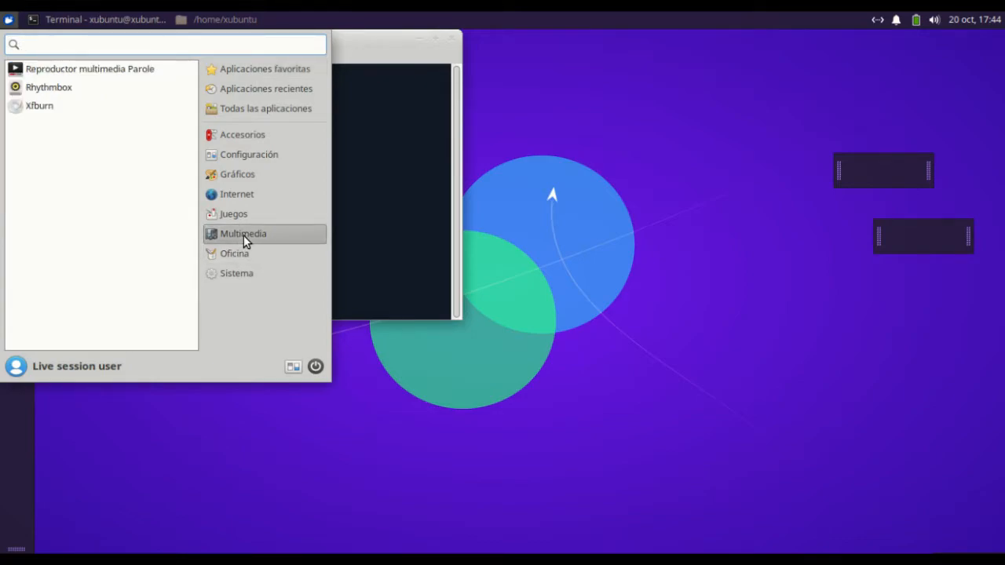
pyautogui.click(64, 75)
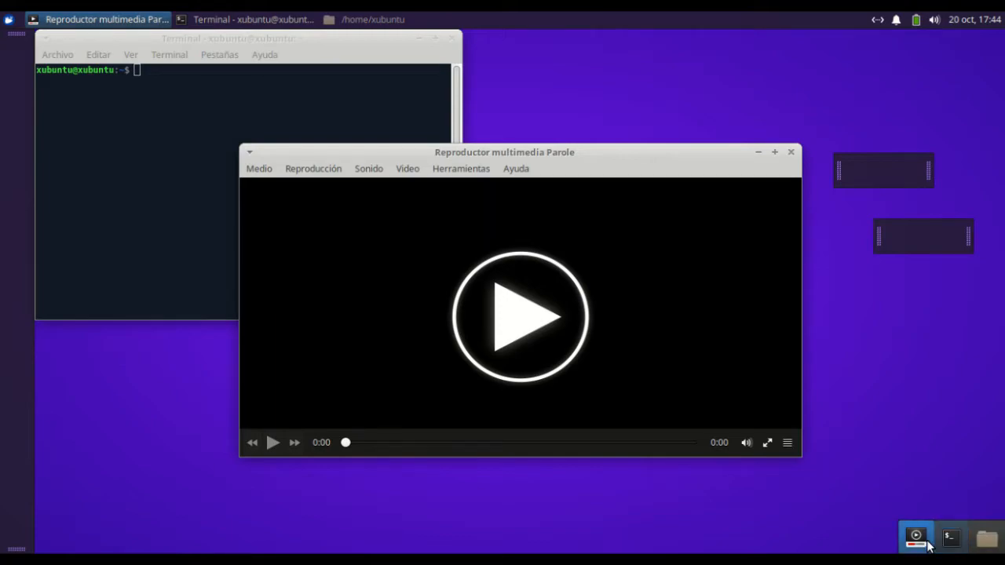
# Test Panel 2's window buttons by minimising and restoring Parole and the terminal, and bring /home/xubuntu to the front
pyautogui.click(919, 540)
pyautogui.click(952, 540)
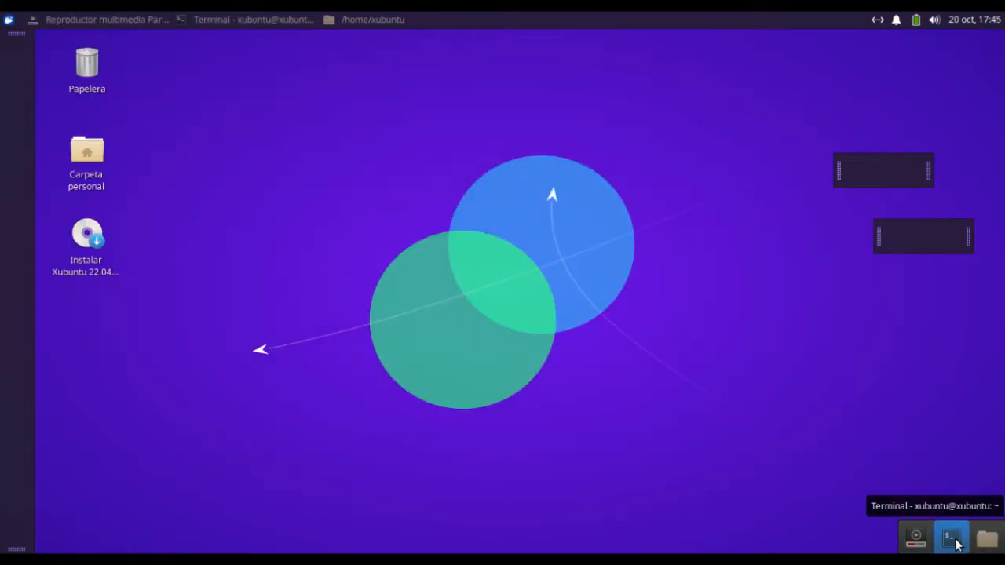
pyautogui.click(987, 541)
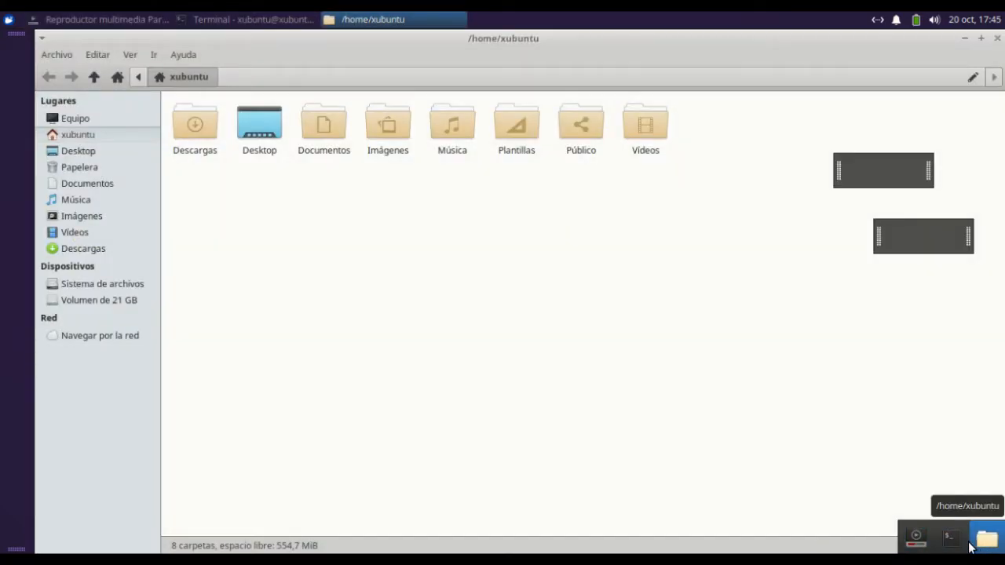
pyautogui.click(951, 538)
pyautogui.click(919, 540)
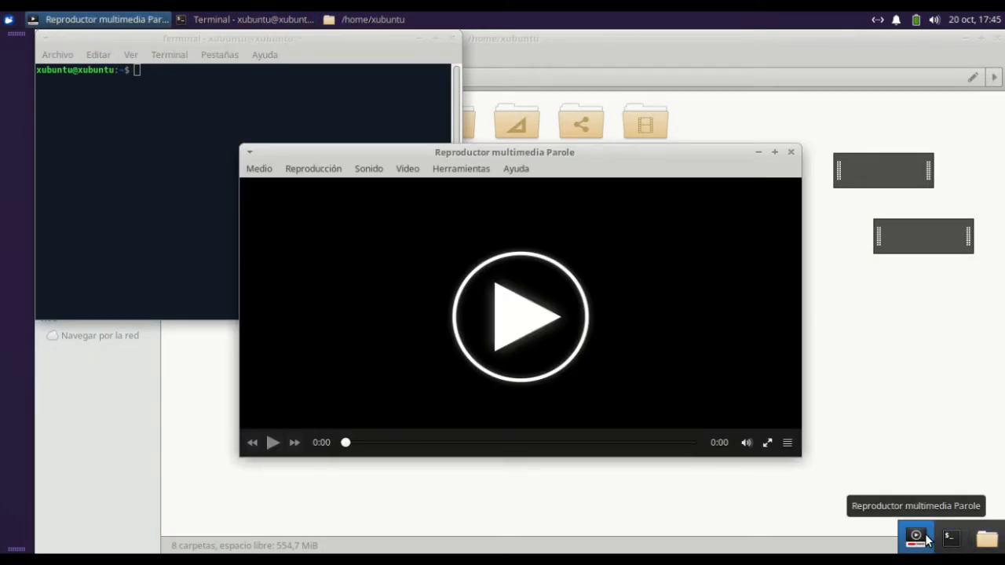
pyautogui.click(985, 542)
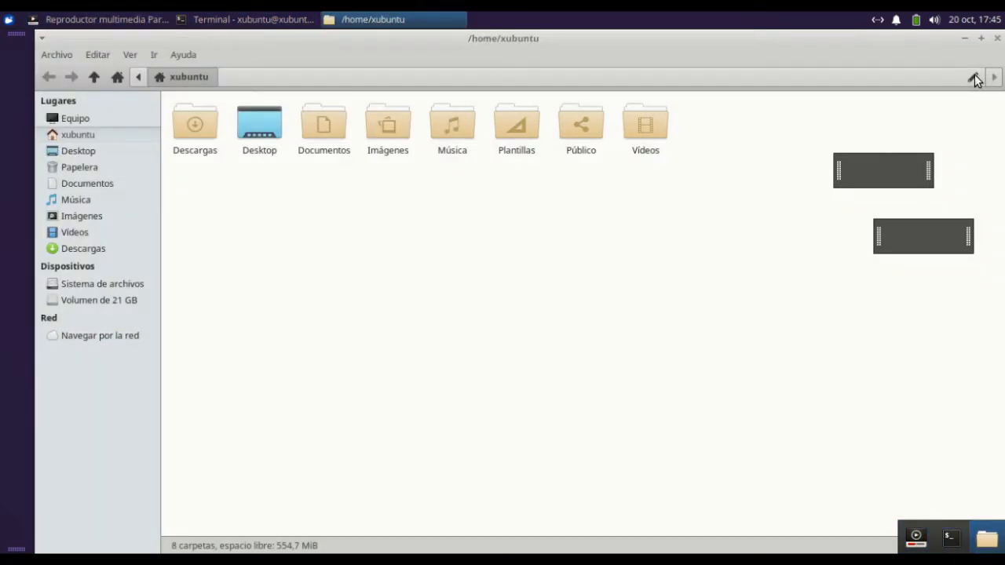
# Close the /home/xubuntu, Parole and terminal windows, closing the terminal from its Panel 2 button
pyautogui.click(997, 37)
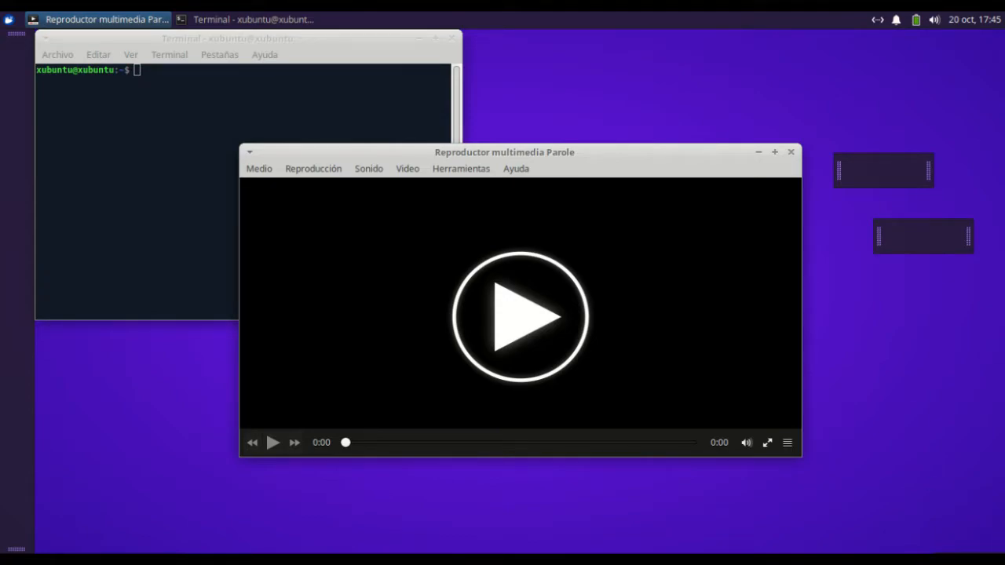
pyautogui.click(791, 151)
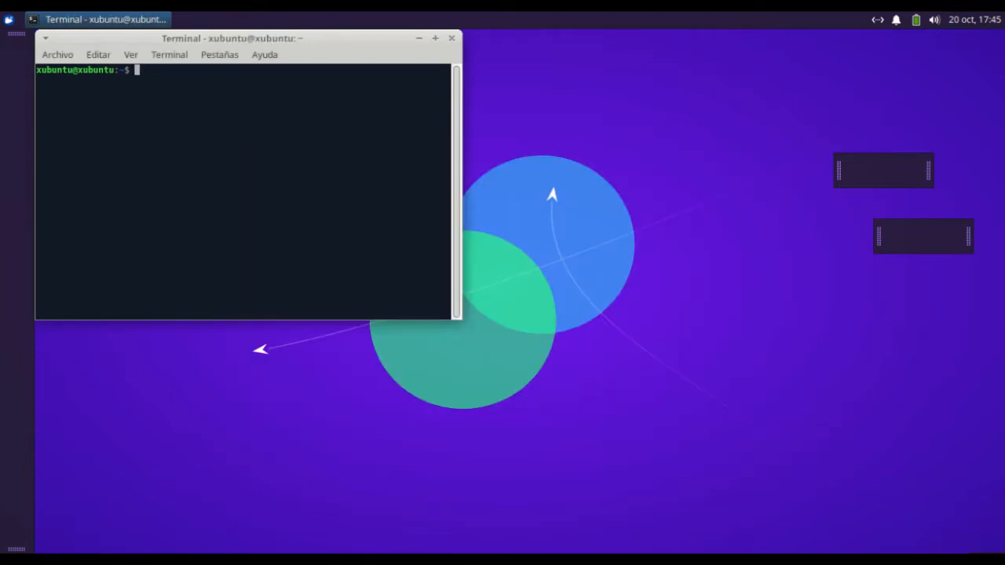
pyautogui.rightClick(985, 539)
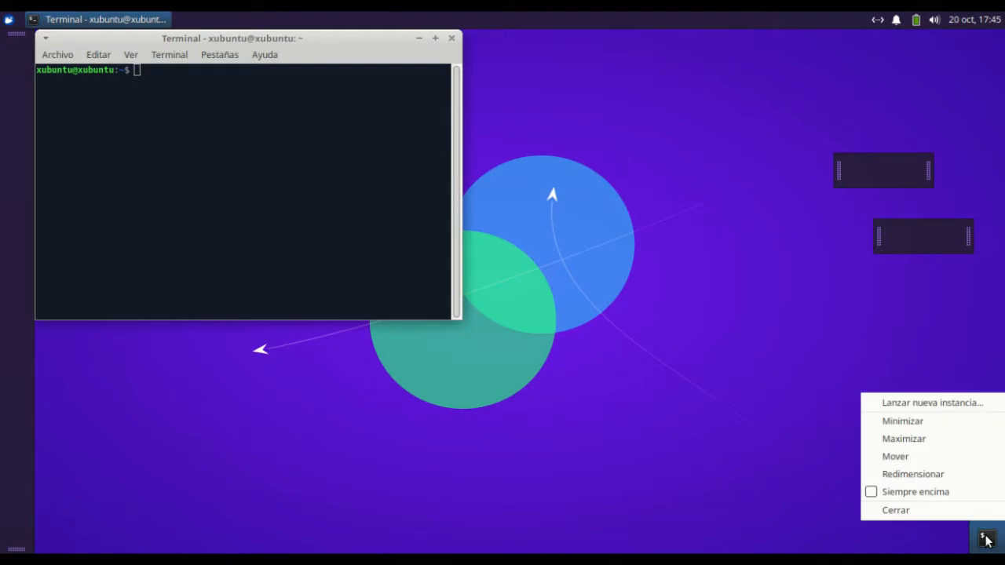
pyautogui.click(919, 515)
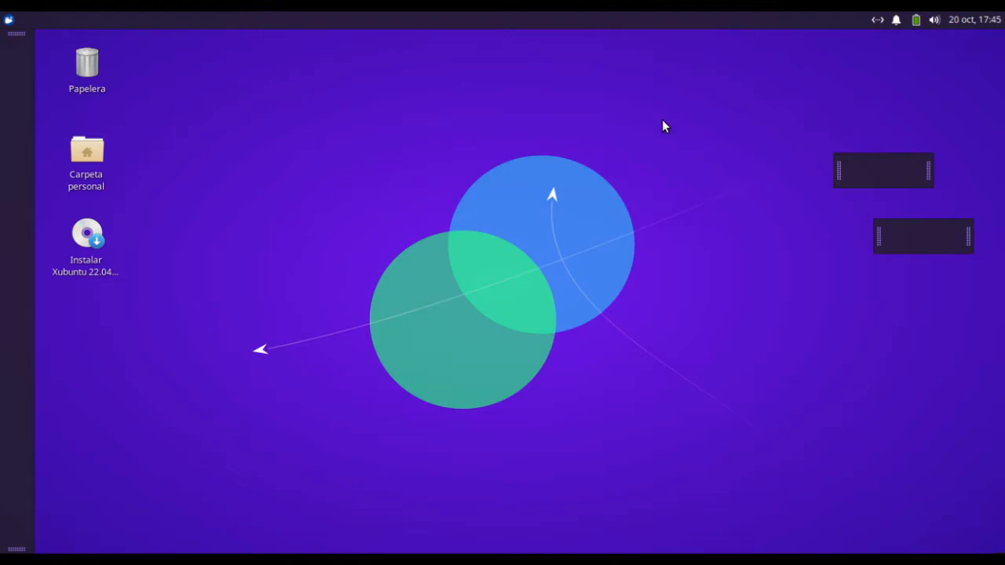
# Move the upper empty floating panel to the upper middle of the desktop and the lower one against the right edge
pyautogui.moveTo(838, 171); pyautogui.dragTo(463, 181)
pyautogui.moveTo(969, 236); pyautogui.dragTo(1001, 233)
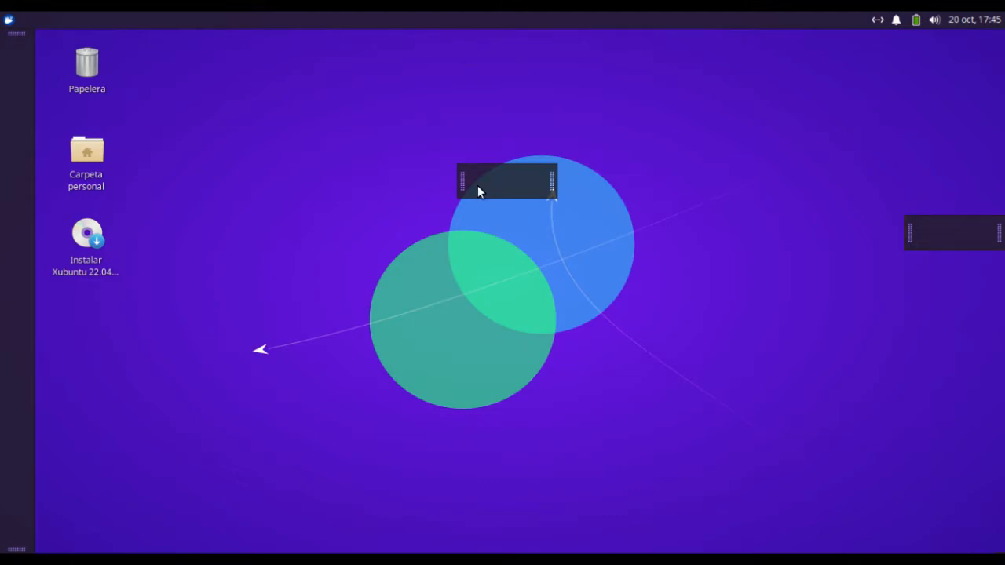
# Add four Lanzador items to Panel 5, the empty panel at the desktop's right edge
pyautogui.rightClick(963, 228)
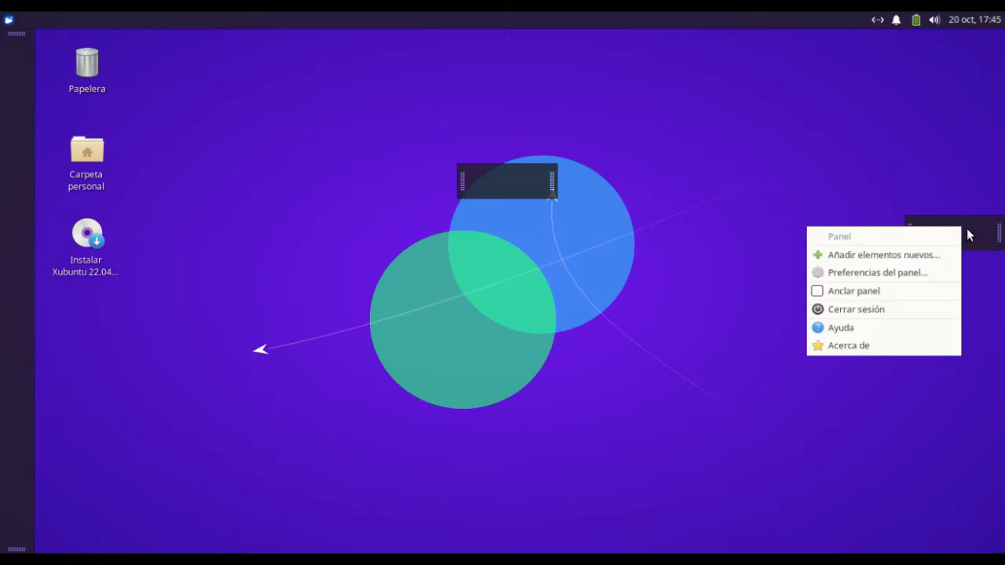
pyautogui.click(889, 275)
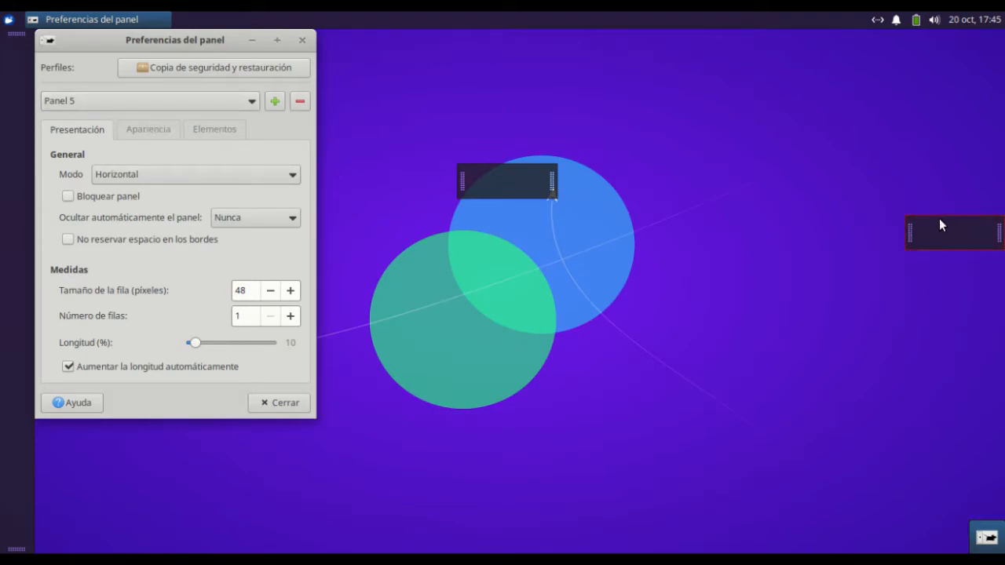
pyautogui.moveTo(152, 45); pyautogui.dragTo(550, 66)
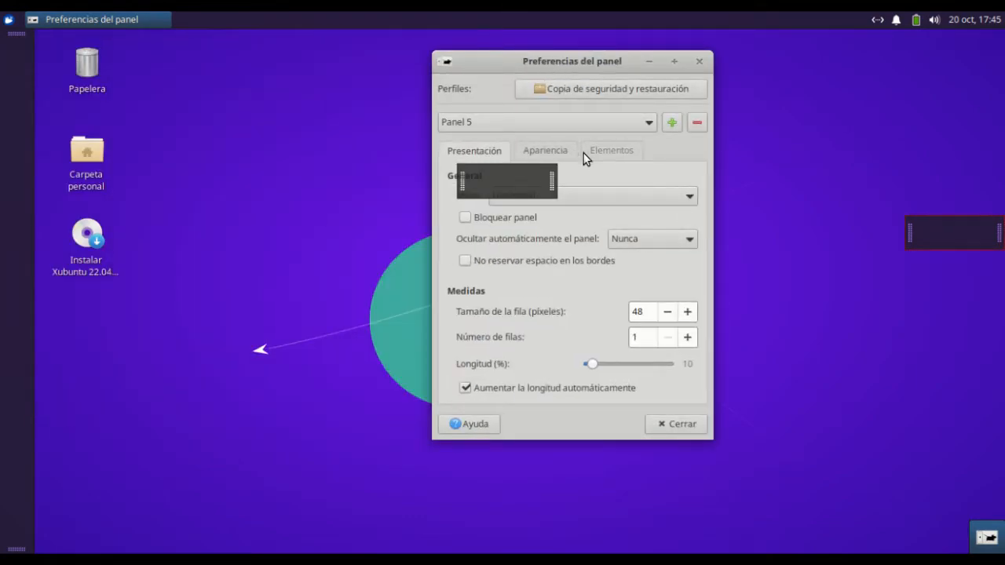
pyautogui.click(611, 150)
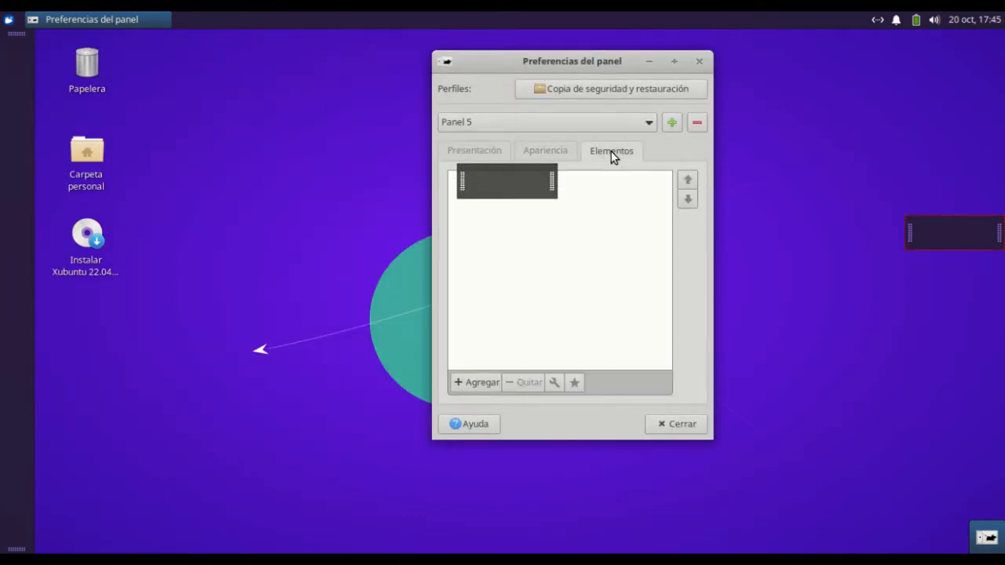
pyautogui.moveTo(571, 66); pyautogui.dragTo(706, 95)
pyautogui.click(601, 408)
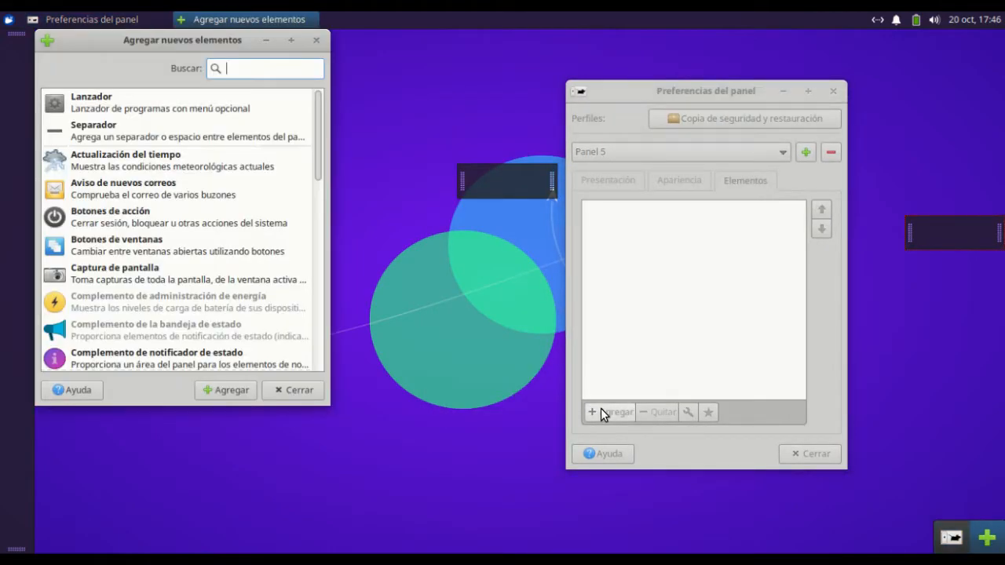
pyautogui.doubleClick(97, 103)
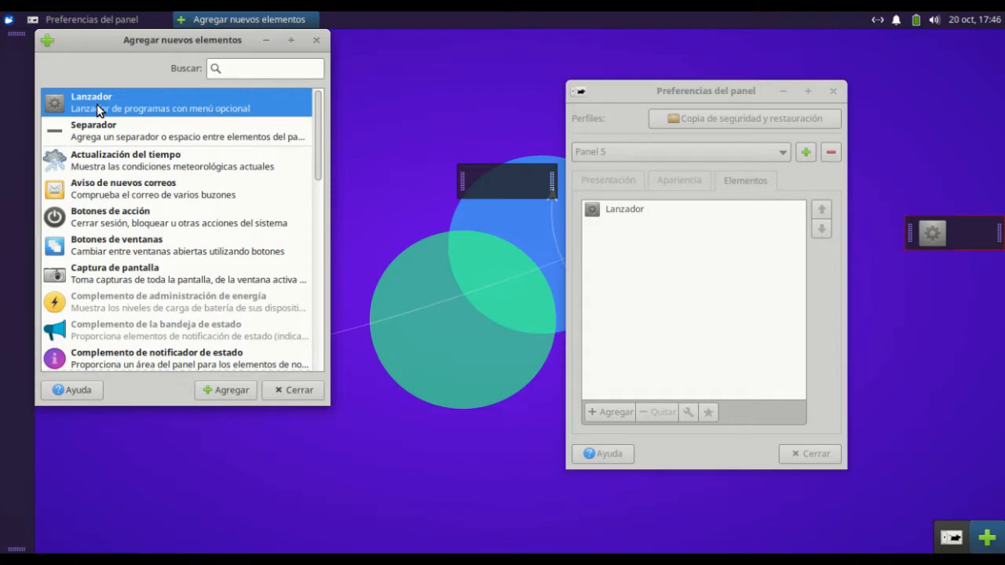
pyautogui.doubleClick(96, 104)
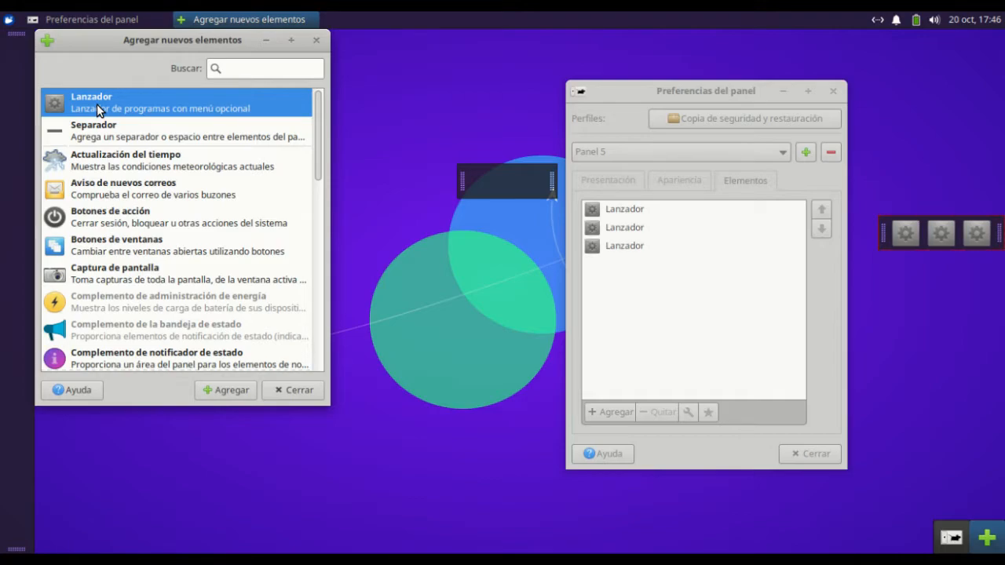
pyautogui.doubleClick(97, 103)
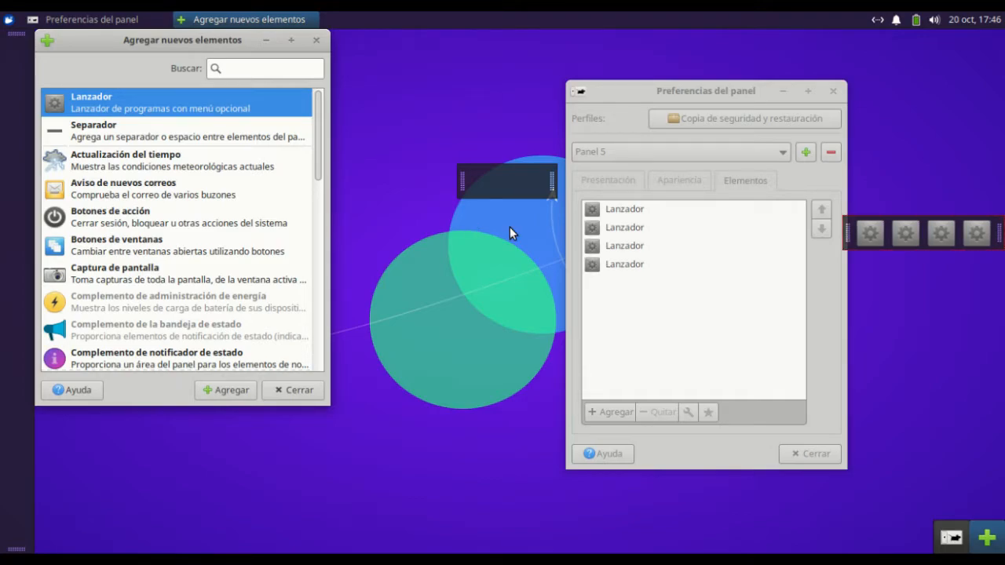
# Set Panel 5 to 2 rows and a length of 1 %
pyautogui.click(611, 181)
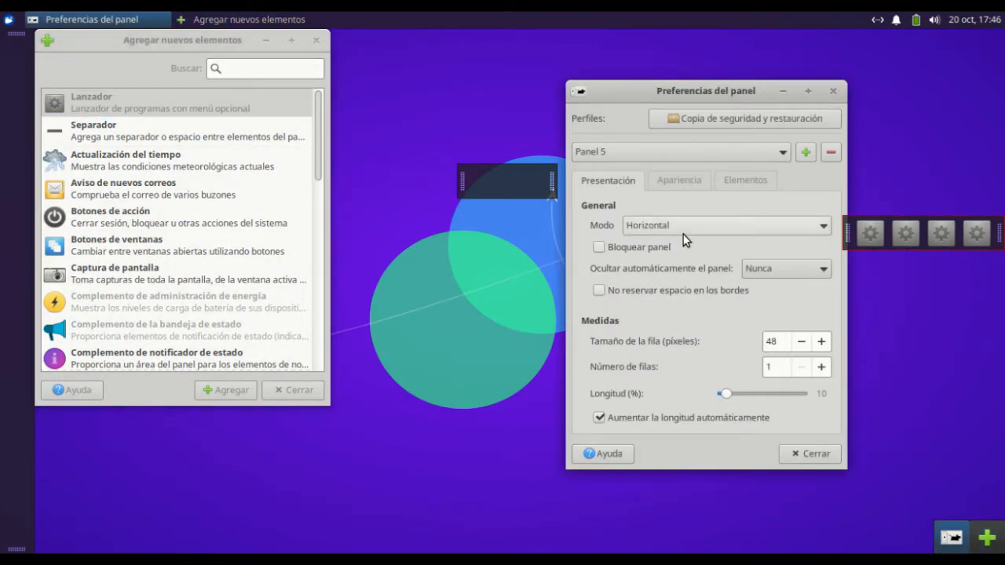
pyautogui.click(821, 367)
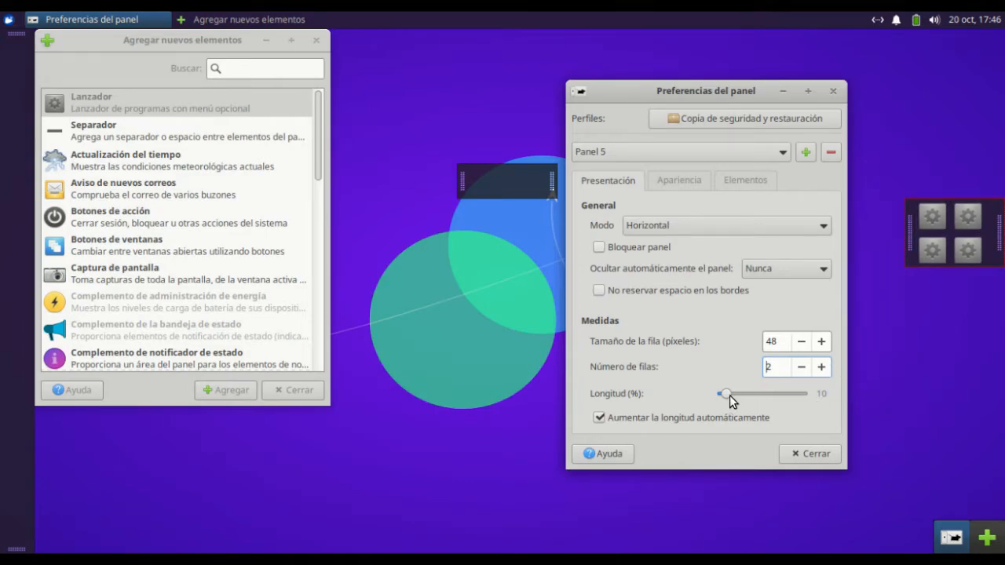
pyautogui.moveTo(730, 395); pyautogui.dragTo(718, 396)
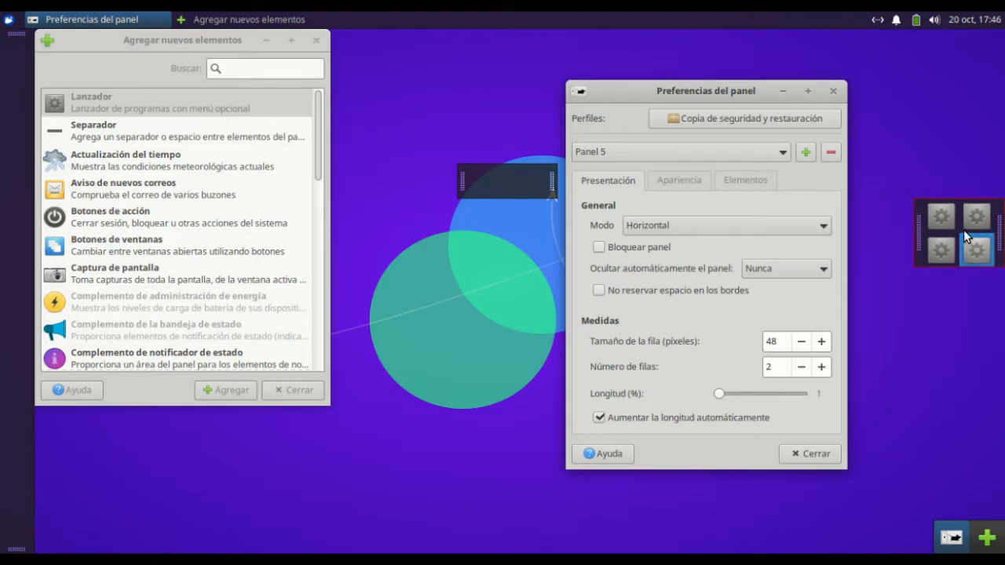
# Set Panel 5's row size to 46 pixels
pyautogui.click(802, 342)
pyautogui.click(801, 342)
pyautogui.click(802, 343)
pyautogui.click(801, 342)
pyautogui.click(820, 342)
pyautogui.click(821, 341)
pyautogui.click(820, 342)
pyautogui.click(820, 341)
pyautogui.click(820, 342)
pyautogui.click(820, 342)
pyautogui.click(821, 342)
pyautogui.click(821, 341)
pyautogui.click(802, 343)
pyautogui.click(802, 342)
pyautogui.click(802, 342)
pyautogui.click(802, 342)
pyautogui.click(802, 342)
pyautogui.click(802, 342)
pyautogui.click(802, 343)
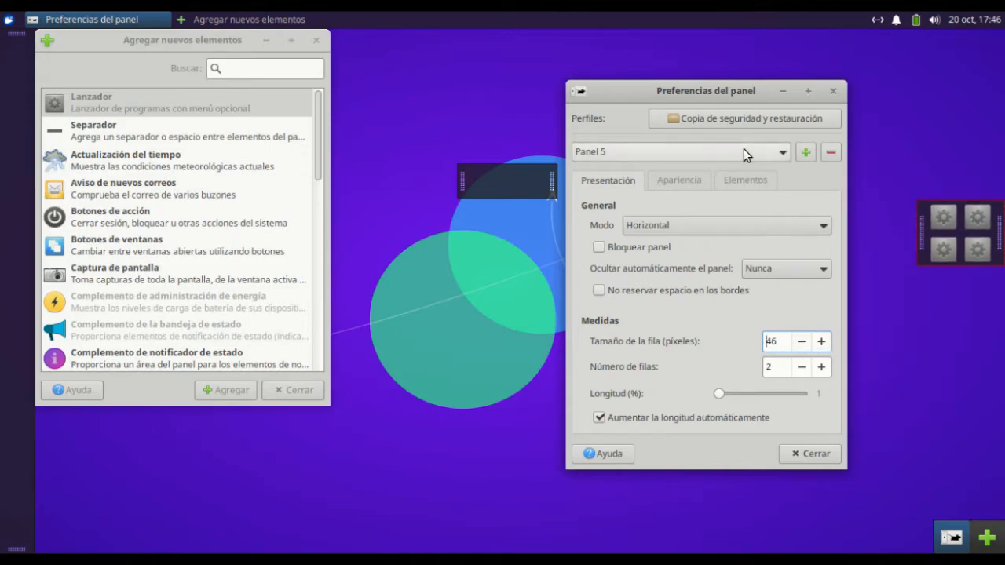
# Lock Panel 5 with automatic hiding set to Siempre, and close its preferences
pyautogui.click(768, 271)
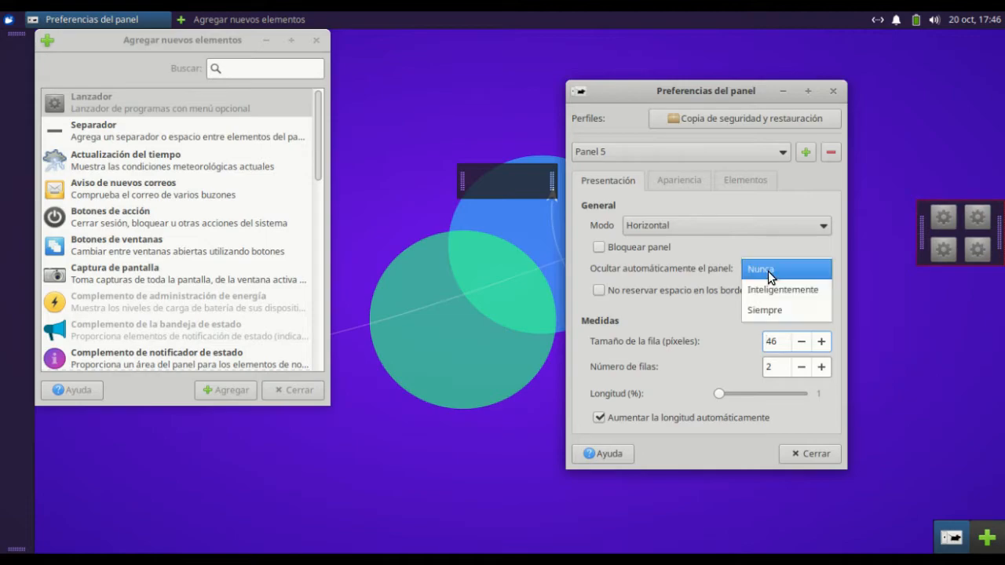
pyautogui.click(777, 314)
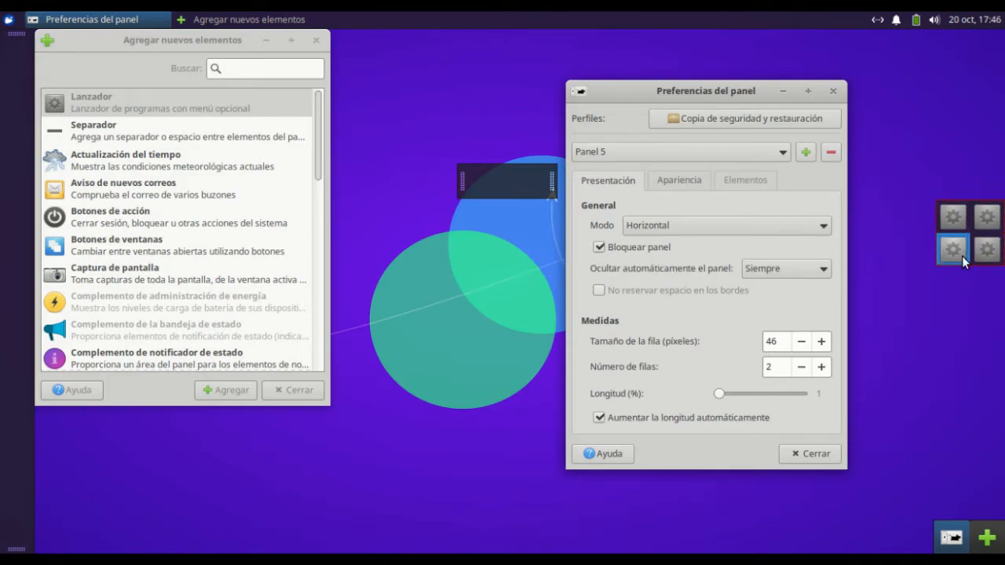
pyautogui.click(821, 456)
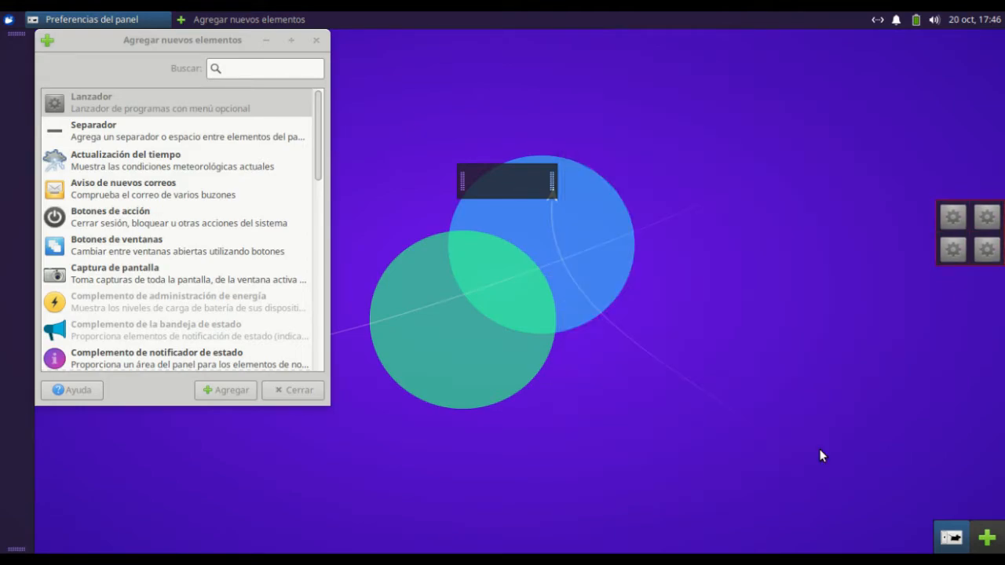
# Reopen the preferences of Panel 5 from one of its launchers and move the window towards the upper part of the desktop
pyautogui.rightClick(958, 239)
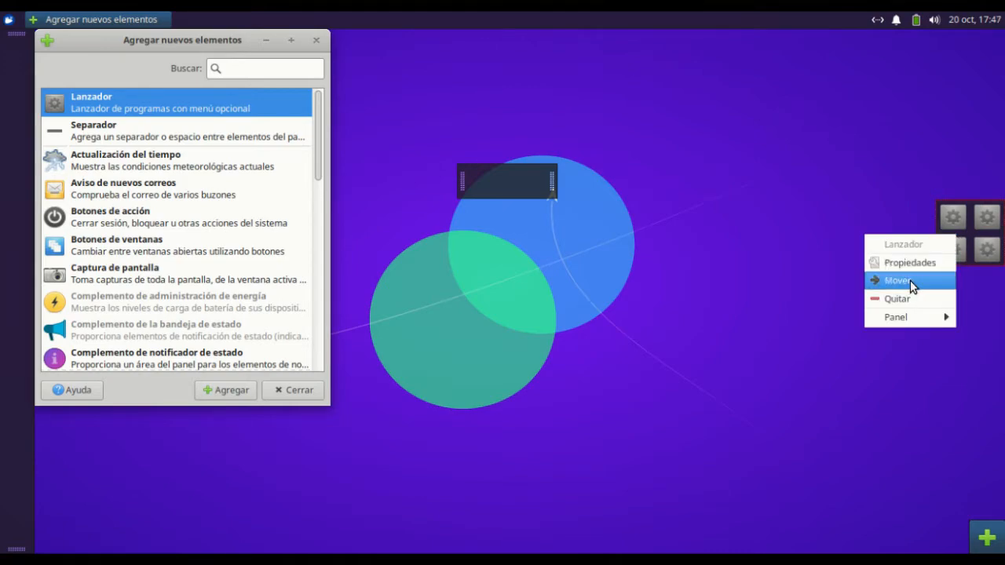
pyautogui.moveTo(903, 318)
pyautogui.click(779, 338)
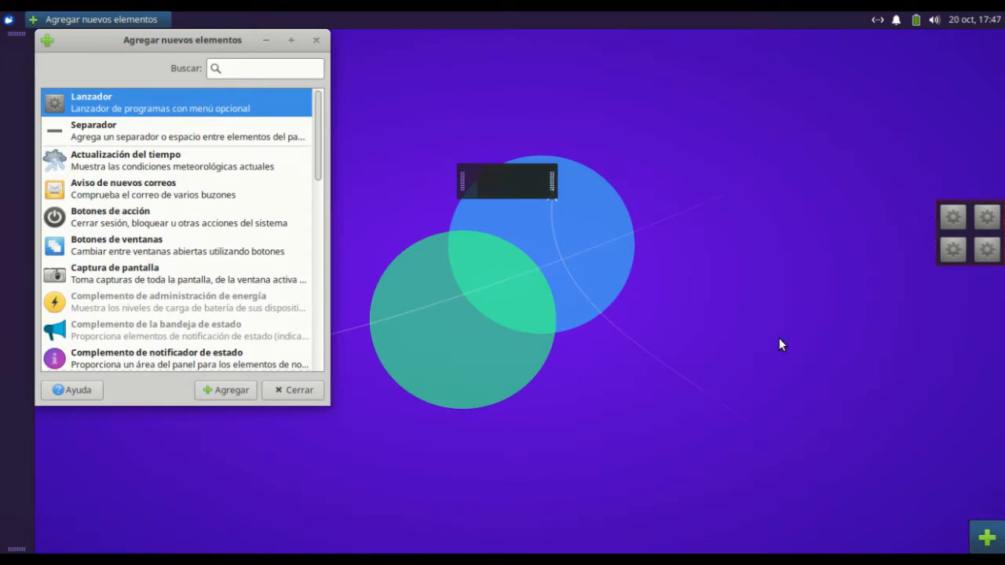
pyautogui.moveTo(590, 177); pyautogui.dragTo(646, 82)
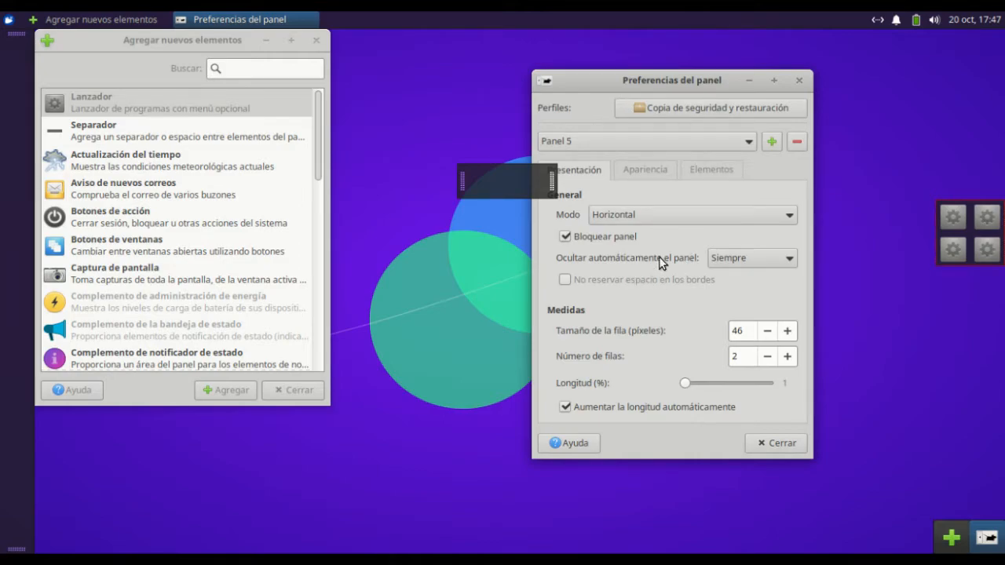
# Close Panel 5's preferences with automatic hiding left at Siempre, and close the window for adding new items
pyautogui.click(730, 260)
pyautogui.click(727, 260)
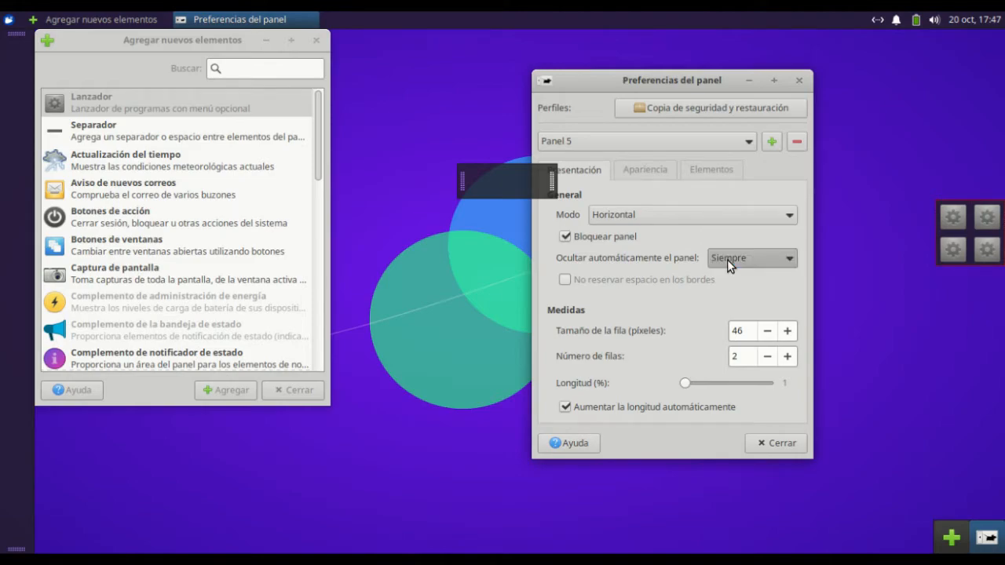
pyautogui.click(783, 443)
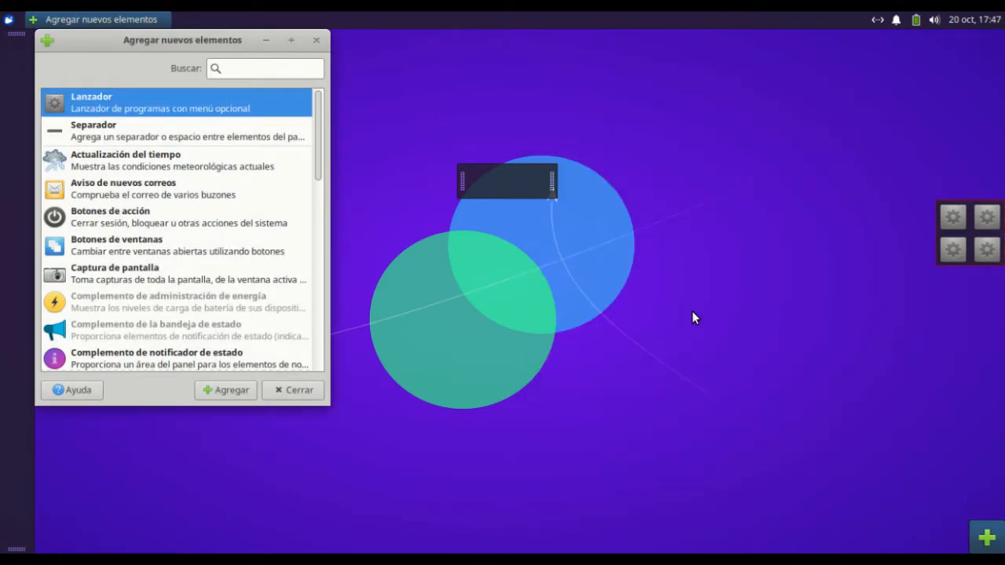
pyautogui.click(314, 41)
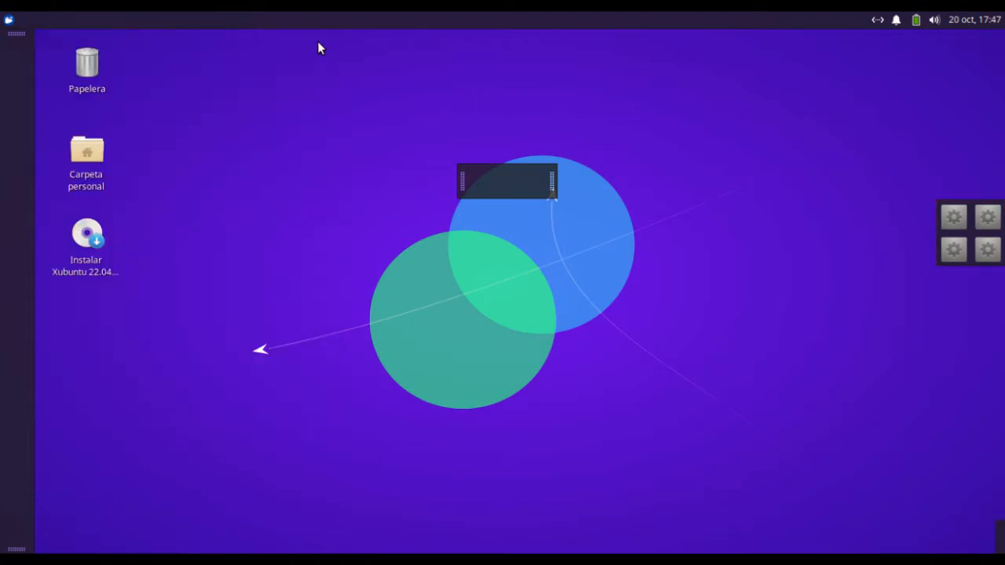
# Move the empty floating panel to the middle of the desktop's bottom edge and open its preferences
pyautogui.moveTo(1000, 250)
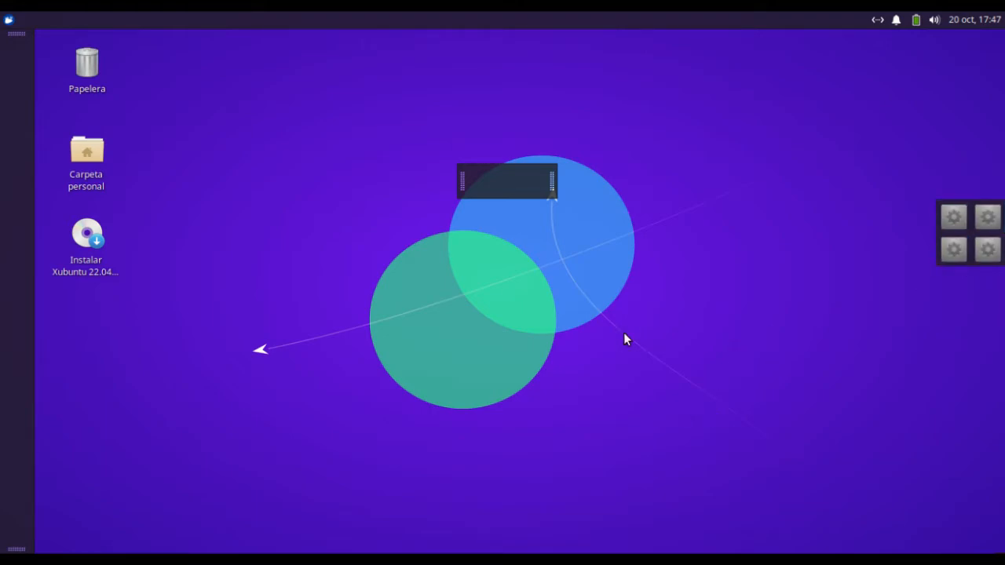
pyautogui.moveTo(552, 182); pyautogui.dragTo(521, 548)
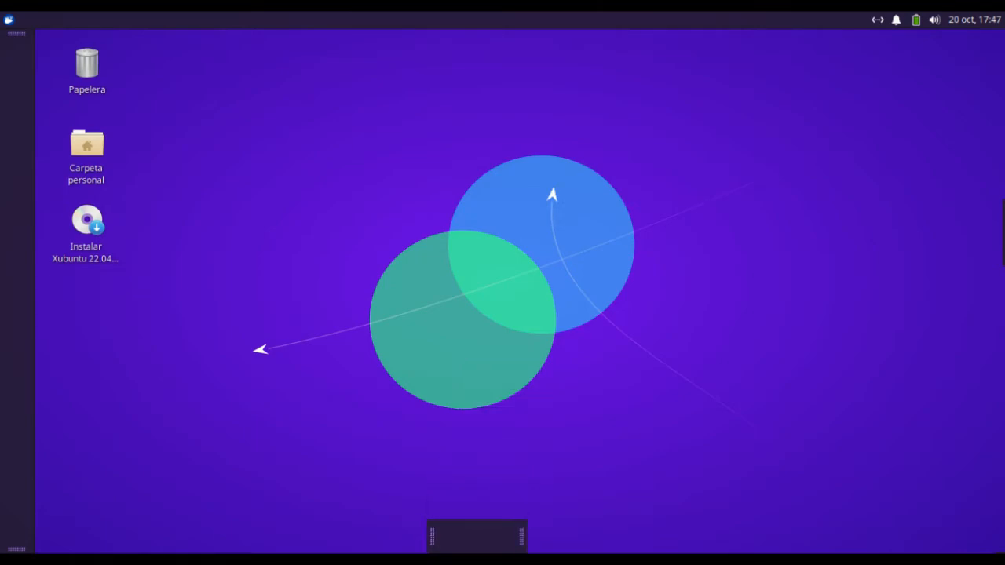
pyautogui.rightClick(486, 541)
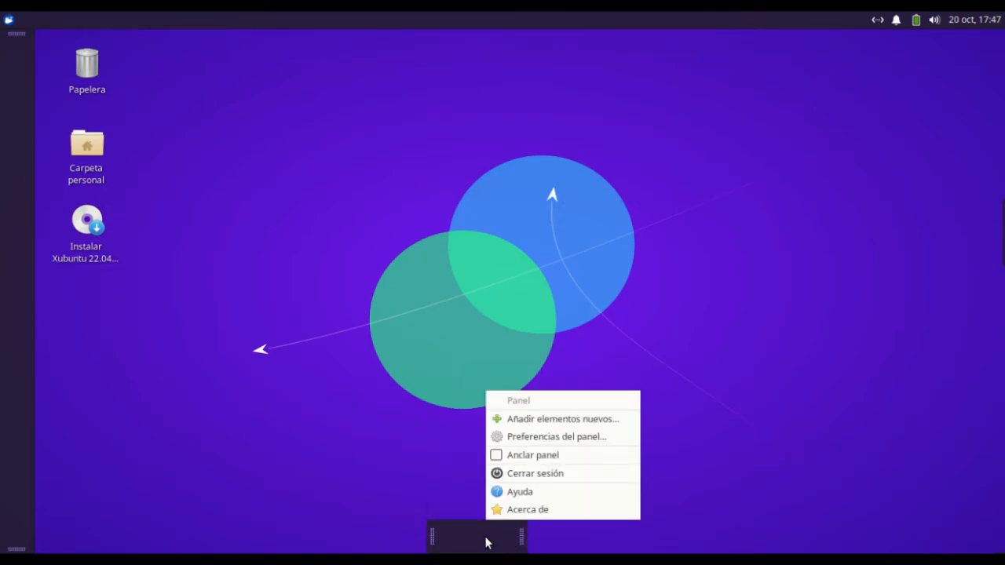
pyautogui.click(533, 438)
pyautogui.moveTo(228, 38); pyautogui.dragTo(351, 39)
# Add five Lanzador items to Panel 4 and set its length to 1 %
pyautogui.click(342, 129)
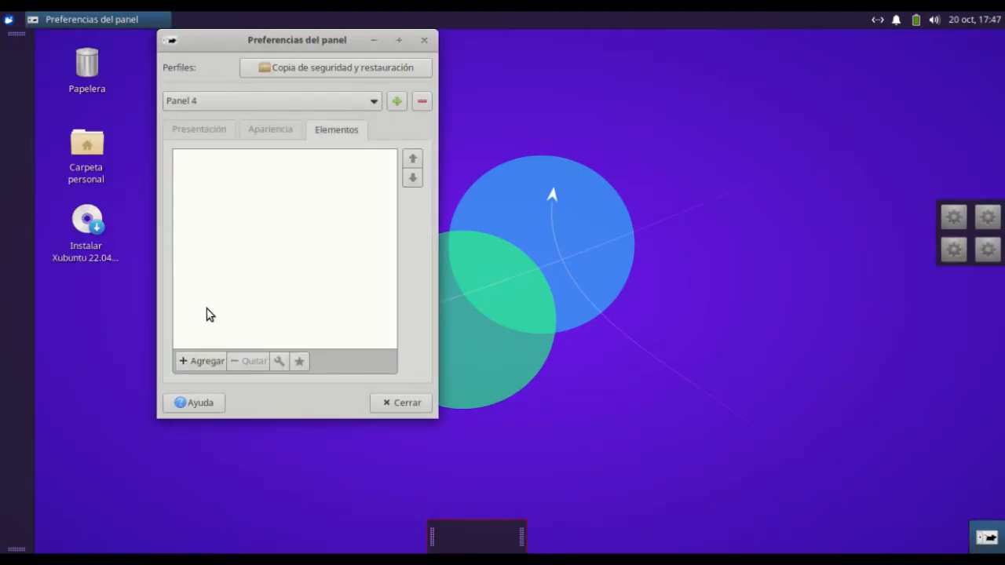
pyautogui.click(195, 361)
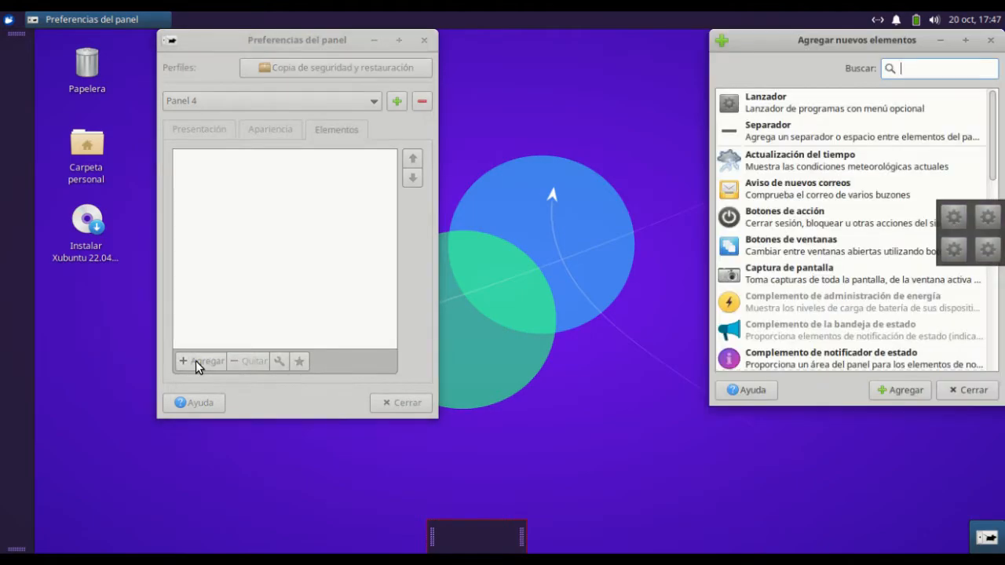
pyautogui.doubleClick(861, 115)
pyautogui.doubleClick(862, 115)
pyautogui.doubleClick(862, 115)
pyautogui.doubleClick(861, 114)
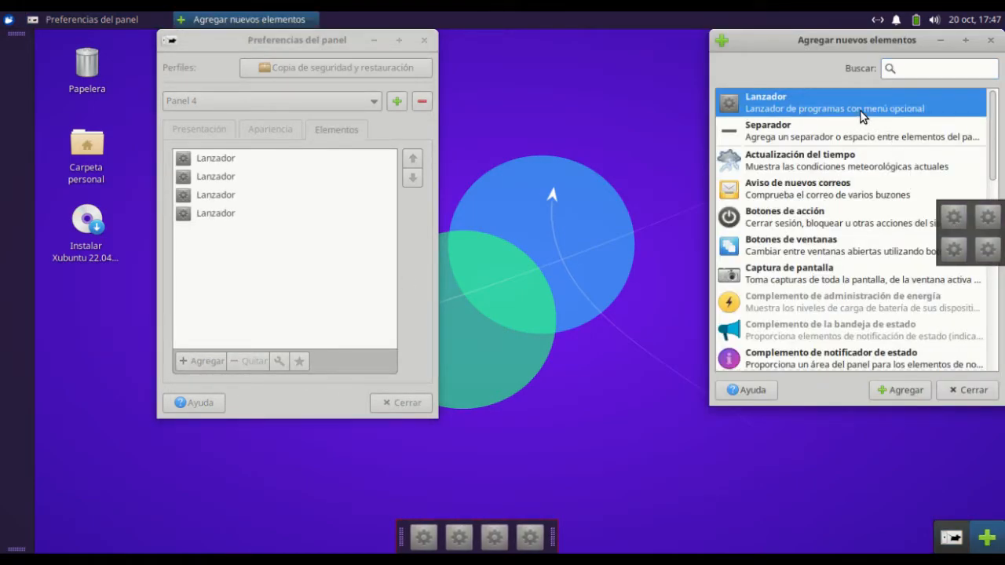
pyautogui.doubleClick(862, 115)
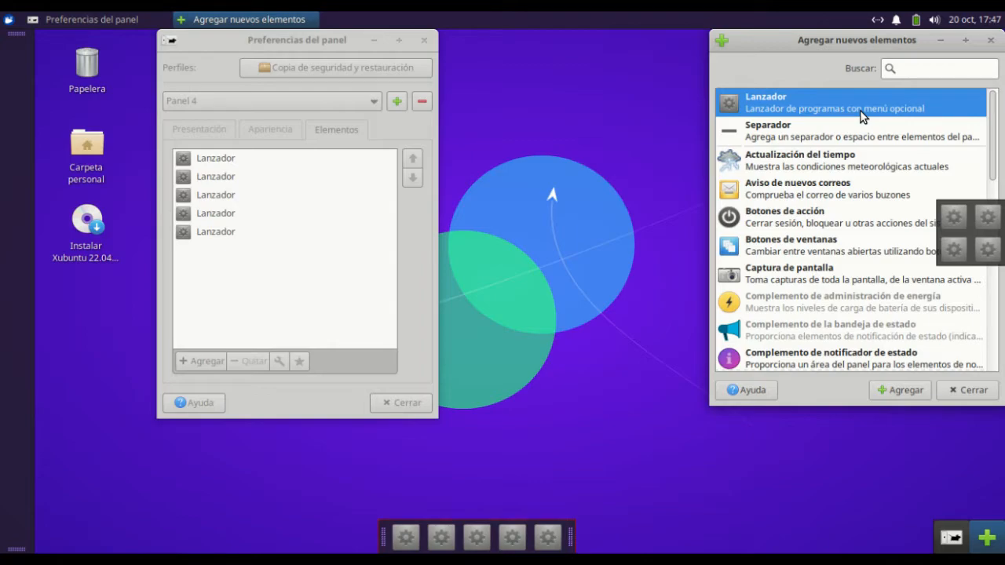
pyautogui.click(204, 132)
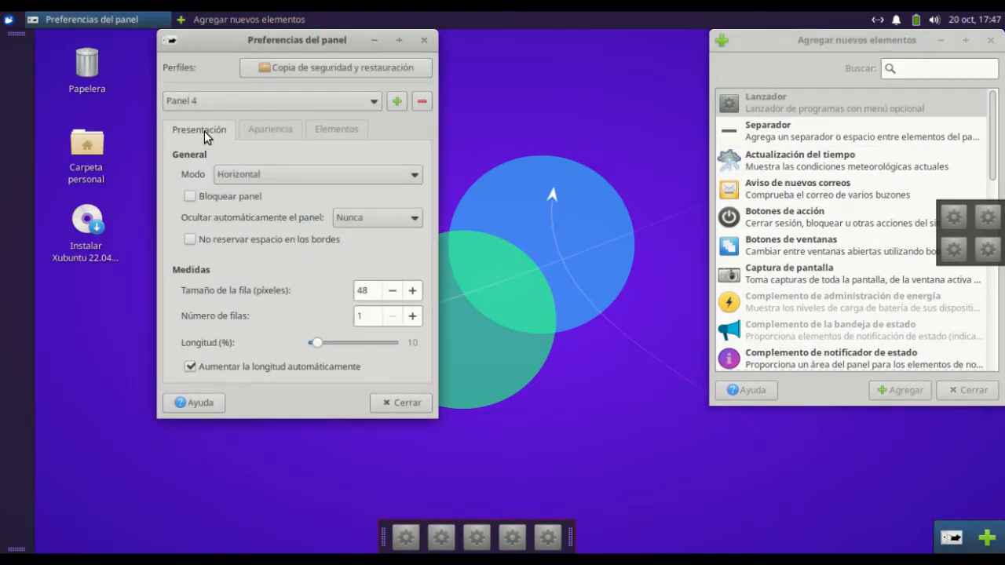
pyautogui.moveTo(315, 341); pyautogui.dragTo(308, 341)
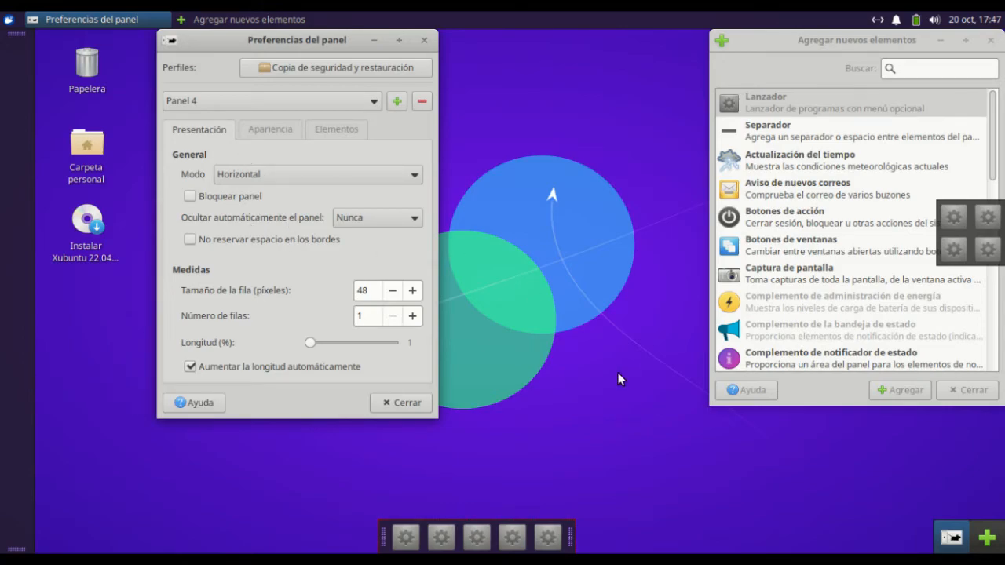
# With the Carpeta personal window open behind the preferences, enable No reservar espacio en los bordes for Panel 4 and lock the panel
pyautogui.doubleClick(88, 140)
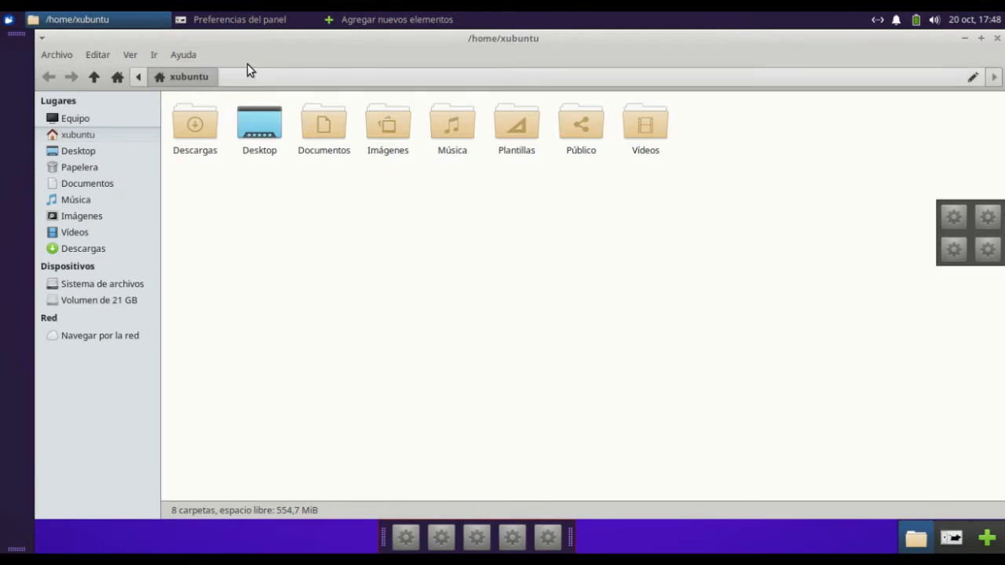
pyautogui.click(272, 20)
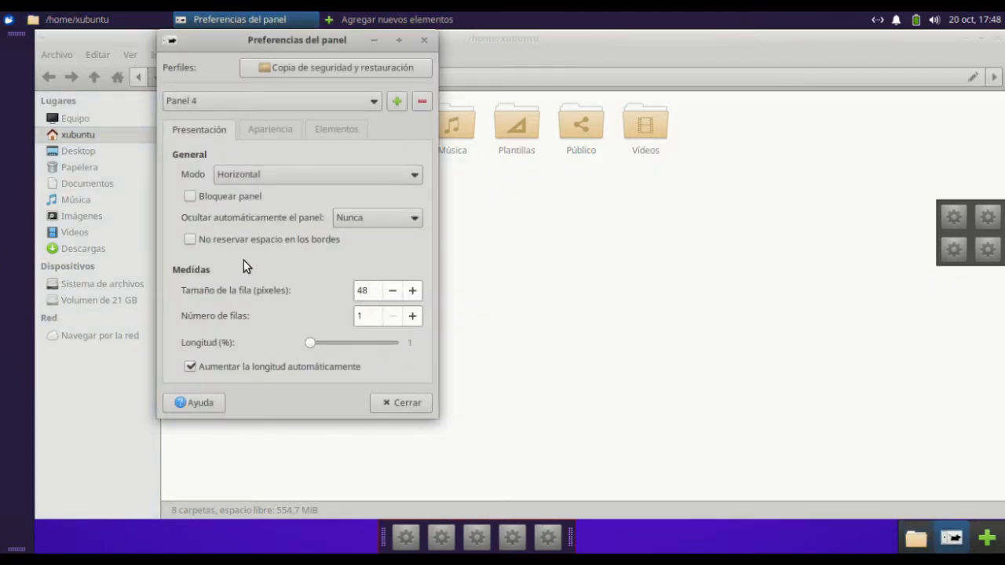
pyautogui.click(190, 240)
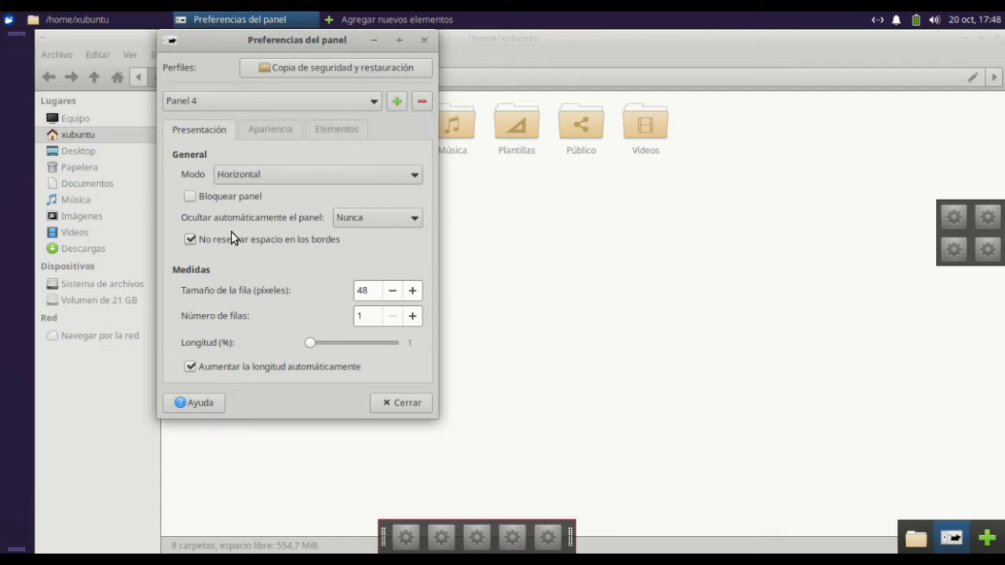
pyautogui.click(190, 197)
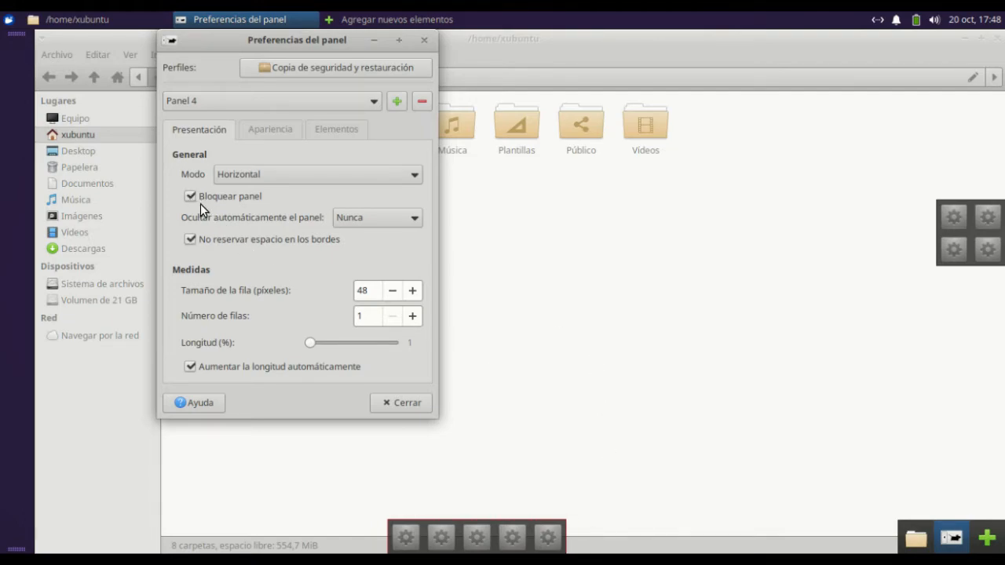
# Try Panel 4 in Barra de escritorio mode and return it to Horizontal
pyautogui.click(281, 169)
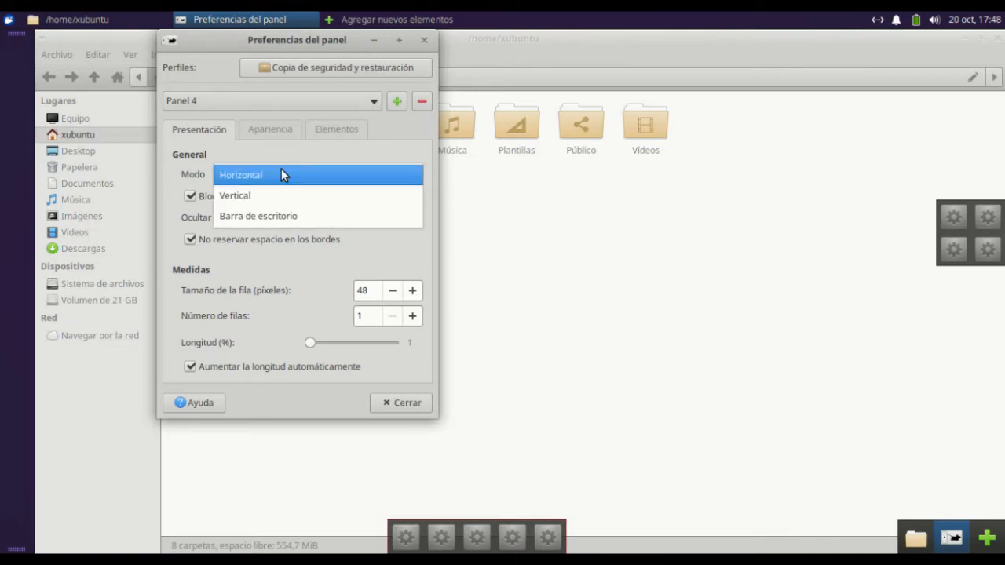
pyautogui.click(287, 216)
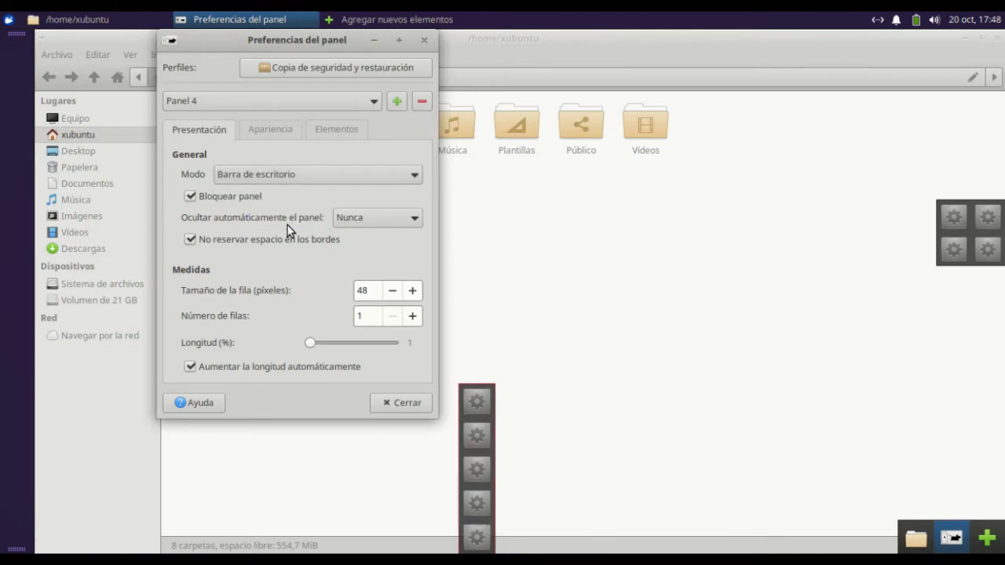
pyautogui.click(288, 179)
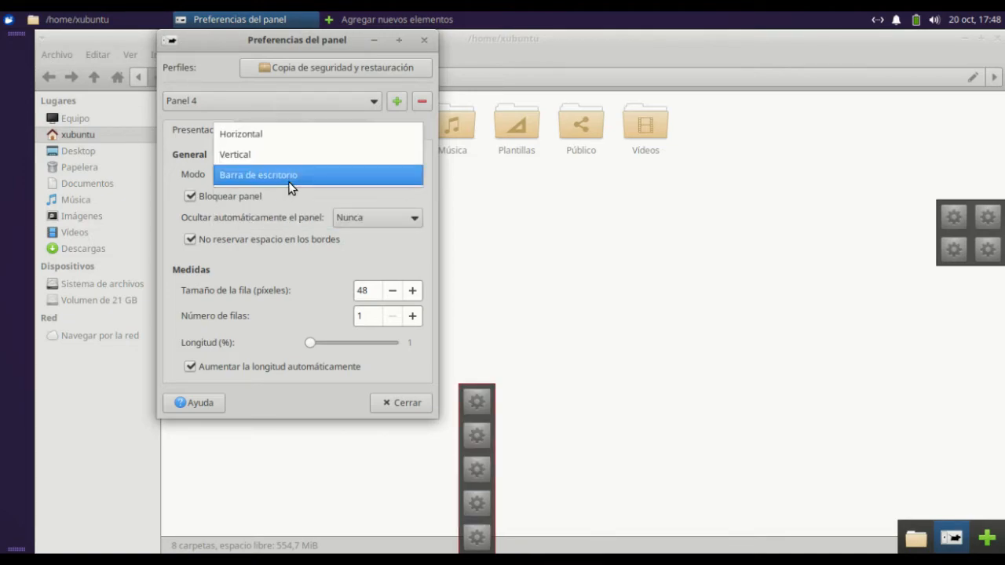
pyautogui.click(296, 137)
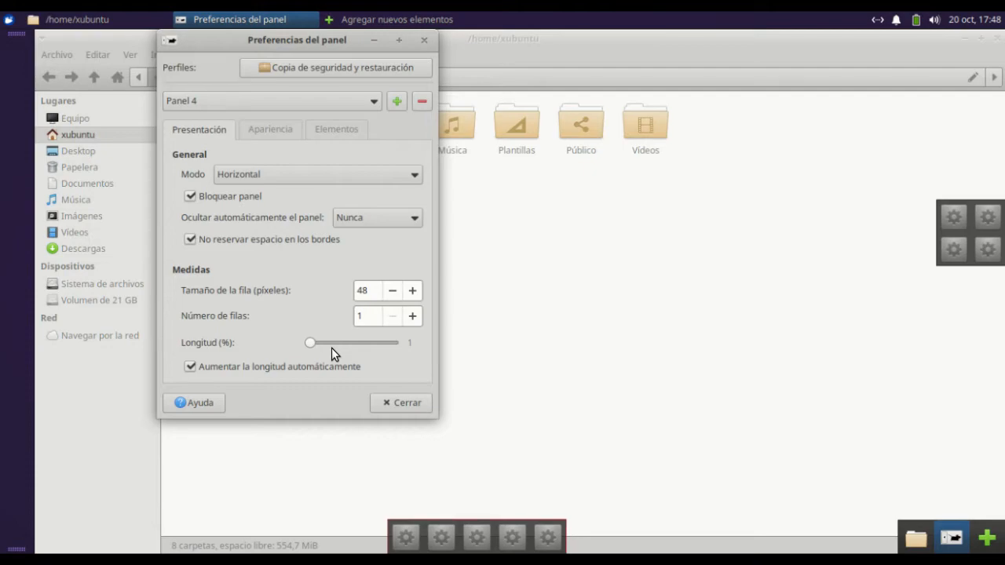
# Try dark mode in Panel 4's appearance settings and turn it back off
pyautogui.click(272, 127)
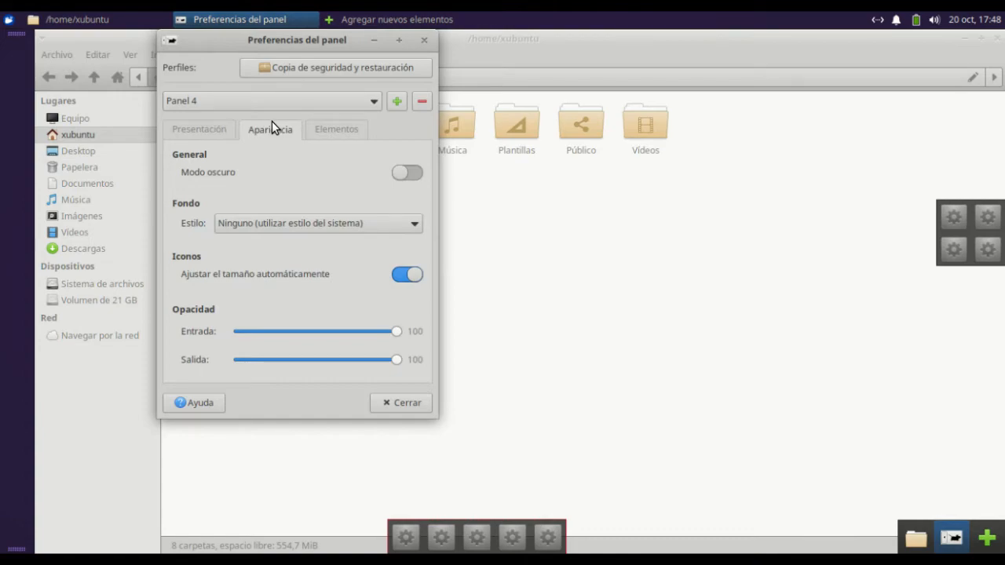
pyautogui.click(414, 174)
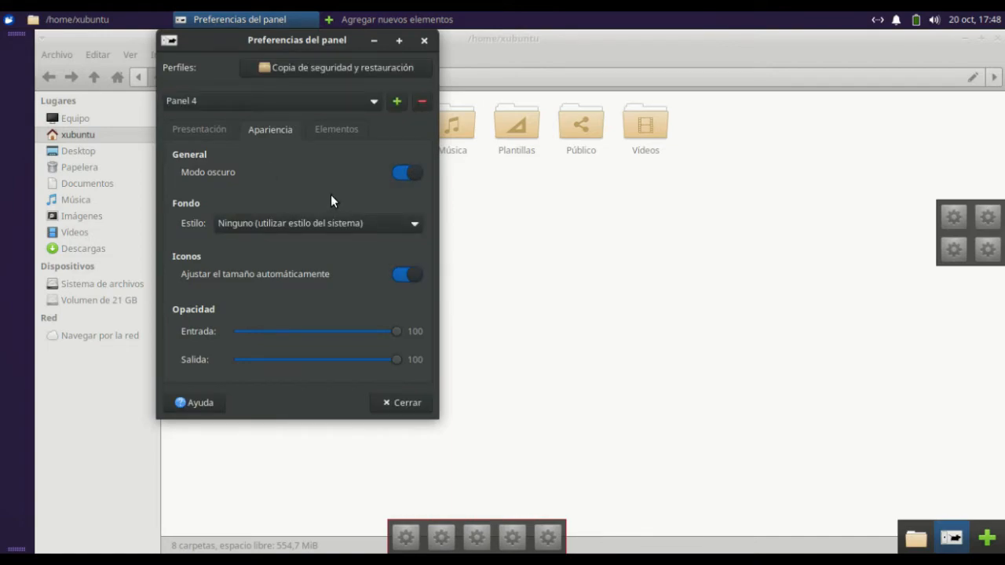
pyautogui.click(409, 172)
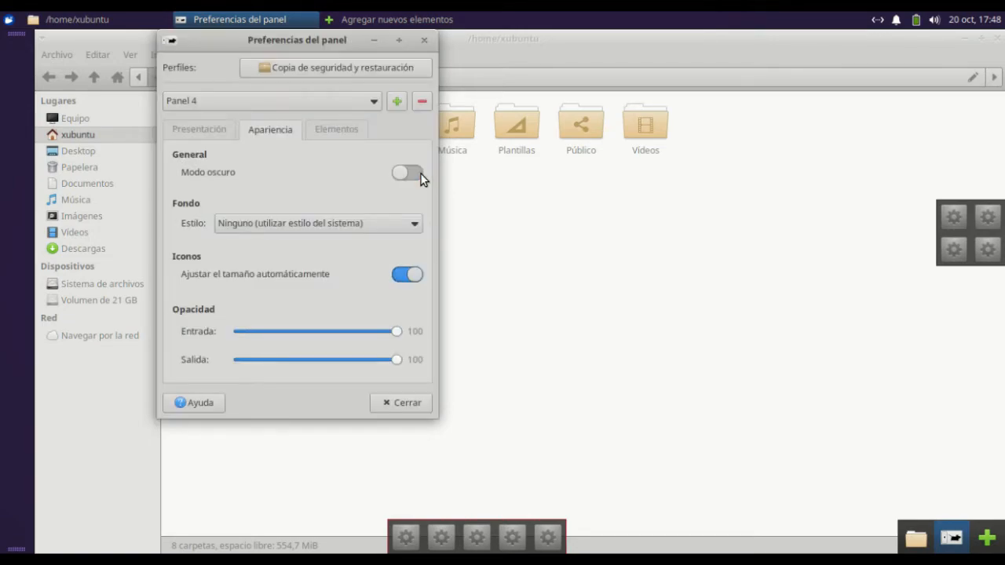
# Give Panel 4 a solid background in the custom red #A90A0A with partial transparency
pyautogui.click(362, 217)
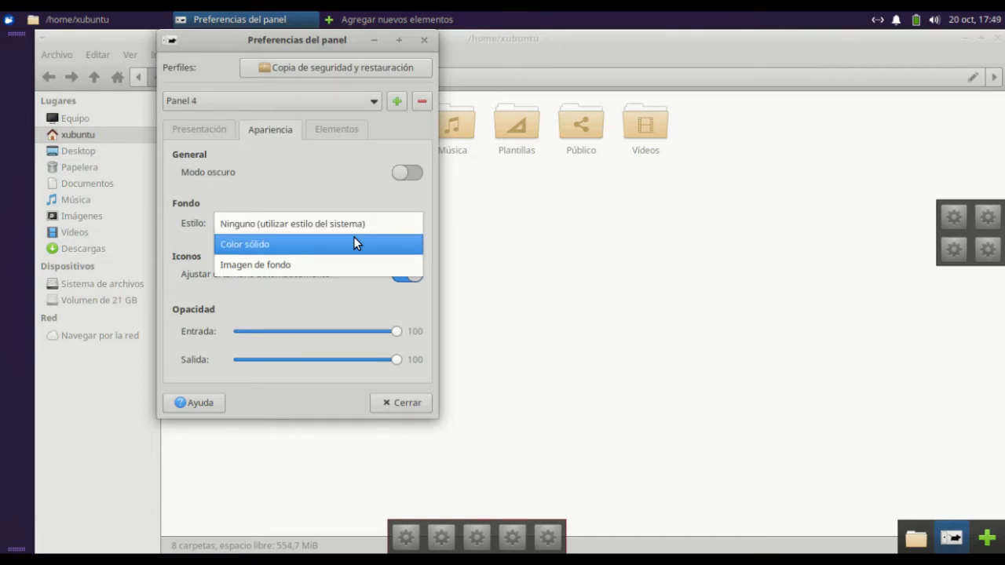
pyautogui.click(354, 243)
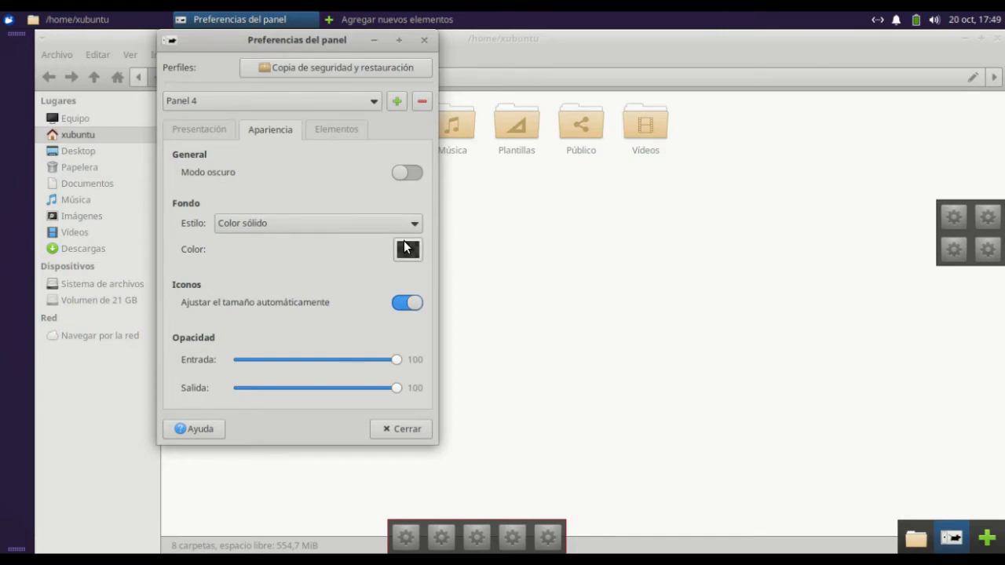
pyautogui.click(408, 249)
pyautogui.click(452, 273)
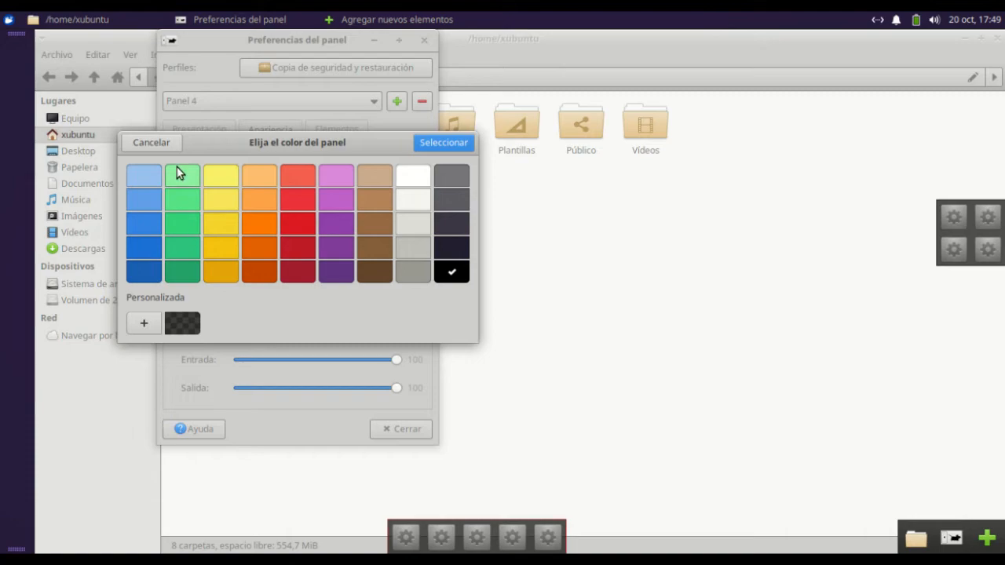
pyautogui.click(143, 325)
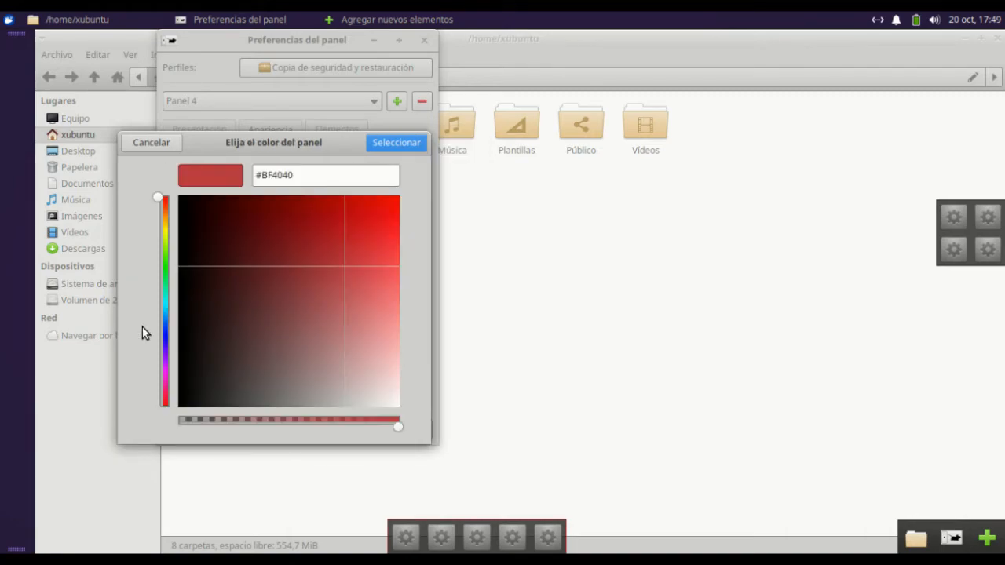
pyautogui.moveTo(340, 269); pyautogui.dragTo(325, 207)
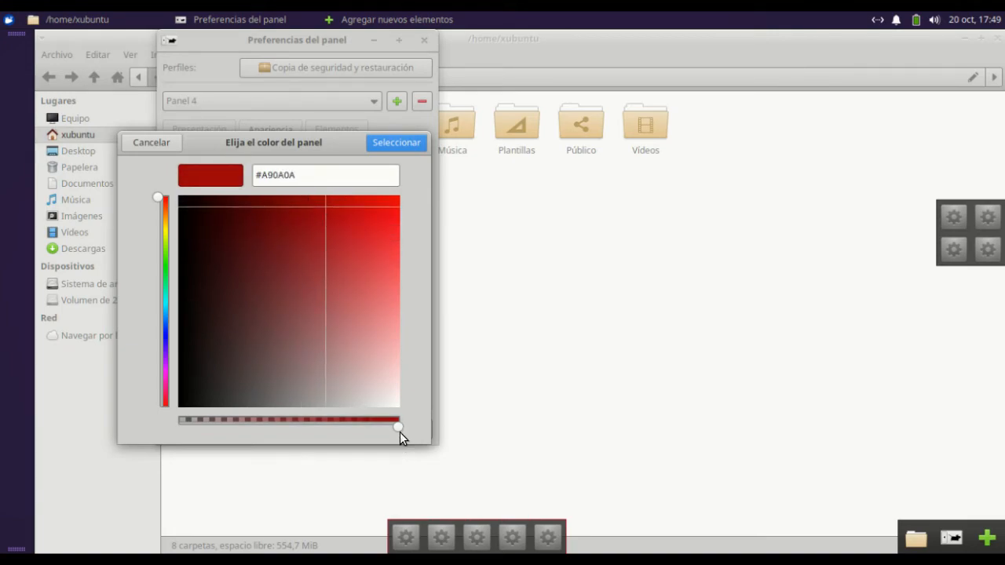
pyautogui.moveTo(397, 426); pyautogui.dragTo(317, 427)
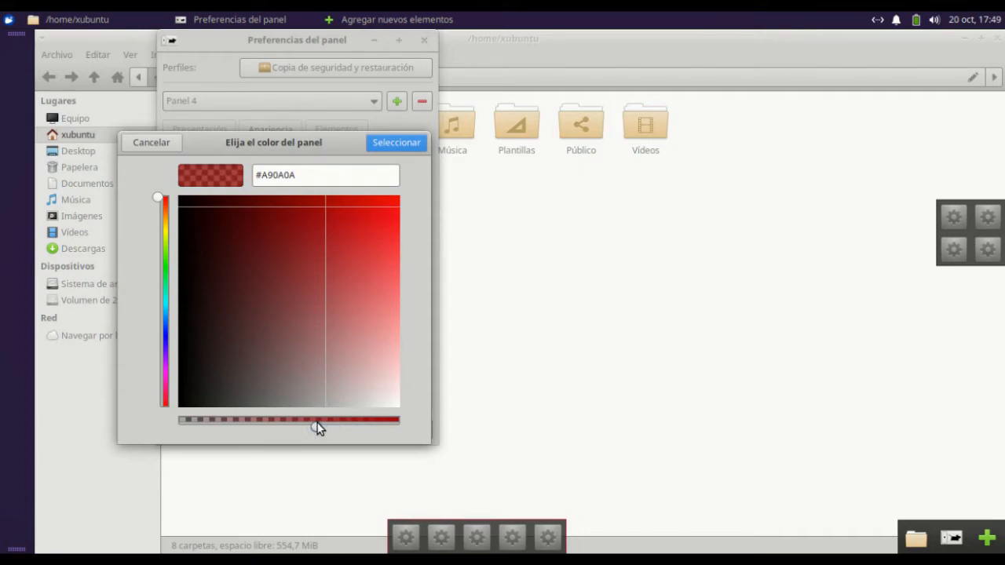
pyautogui.click(387, 148)
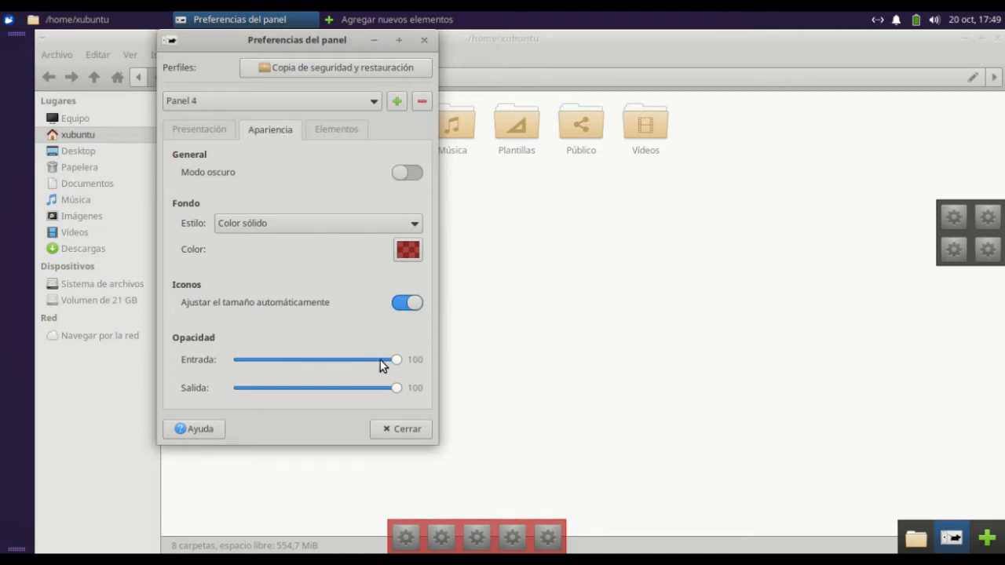
# Try Panel 4's Salida opacity at 75 and 66 and its Entrada opacity at 65, and restore both to 100
pyautogui.moveTo(401, 362); pyautogui.dragTo(424, 370)
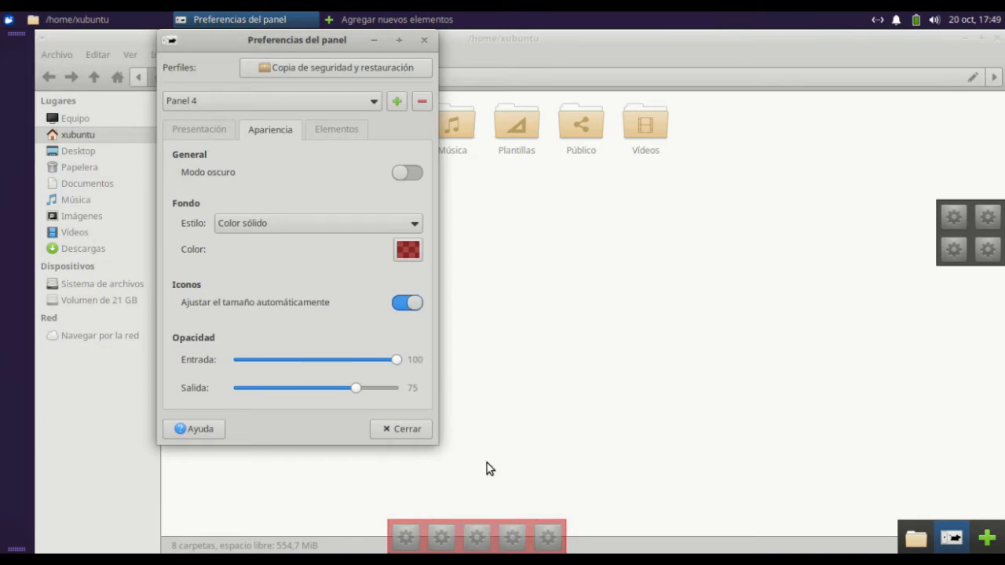
pyautogui.moveTo(357, 388); pyautogui.dragTo(319, 362)
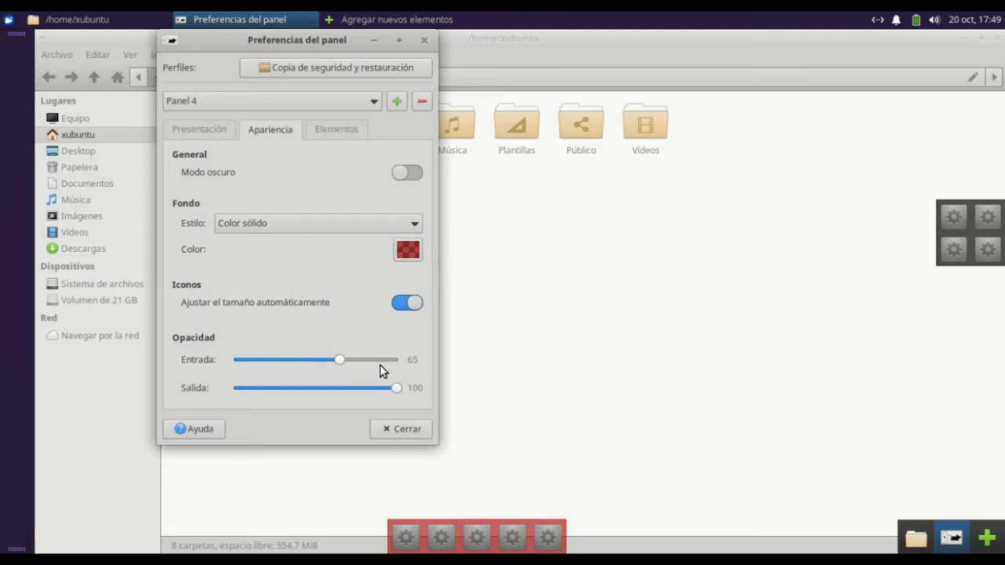
pyautogui.moveTo(340, 359); pyautogui.dragTo(345, 387)
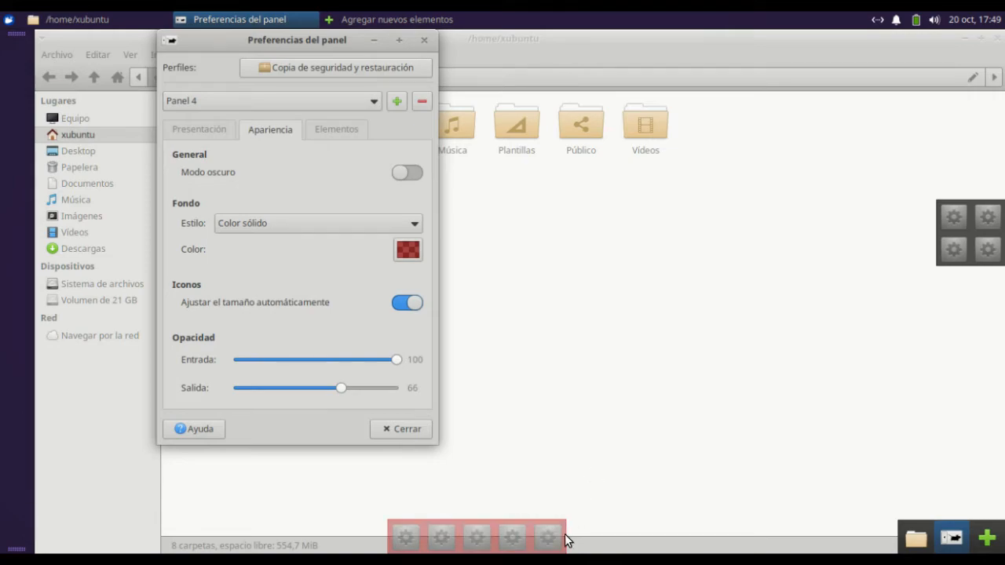
pyautogui.moveTo(339, 388); pyautogui.dragTo(405, 390)
# Check Panel 4's item list and unlock the panel in its presentation settings
pyautogui.click(346, 129)
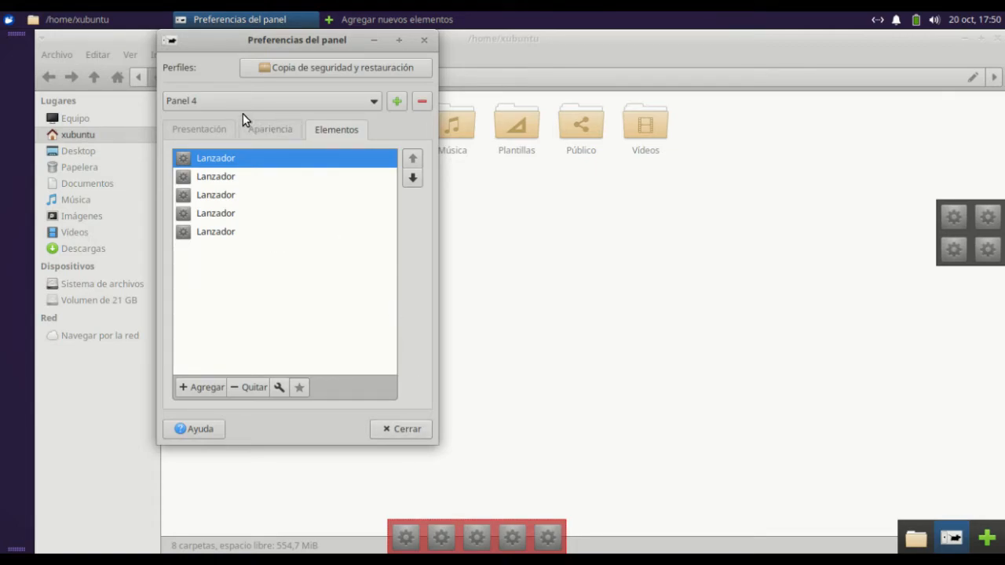
pyautogui.click(211, 125)
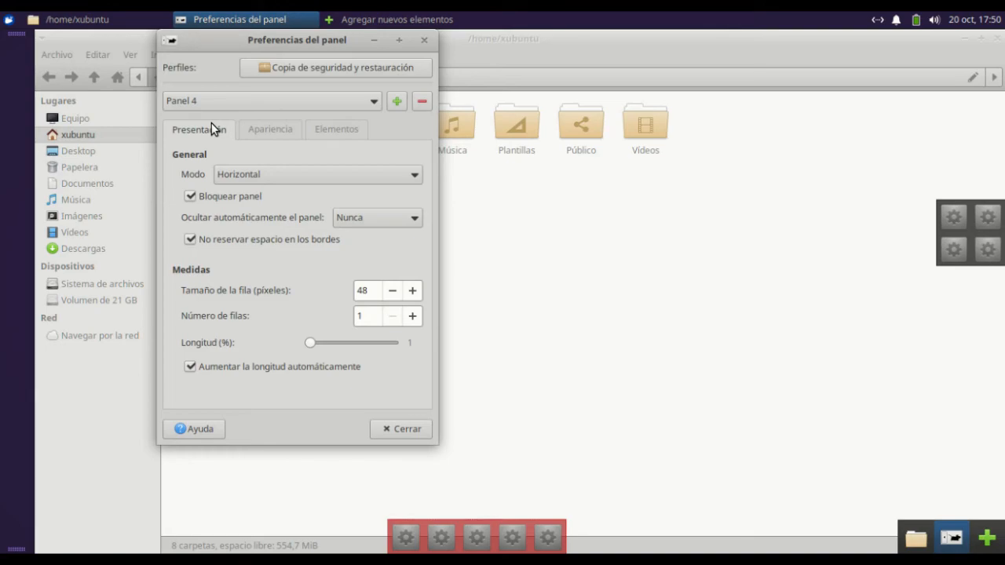
pyautogui.click(190, 196)
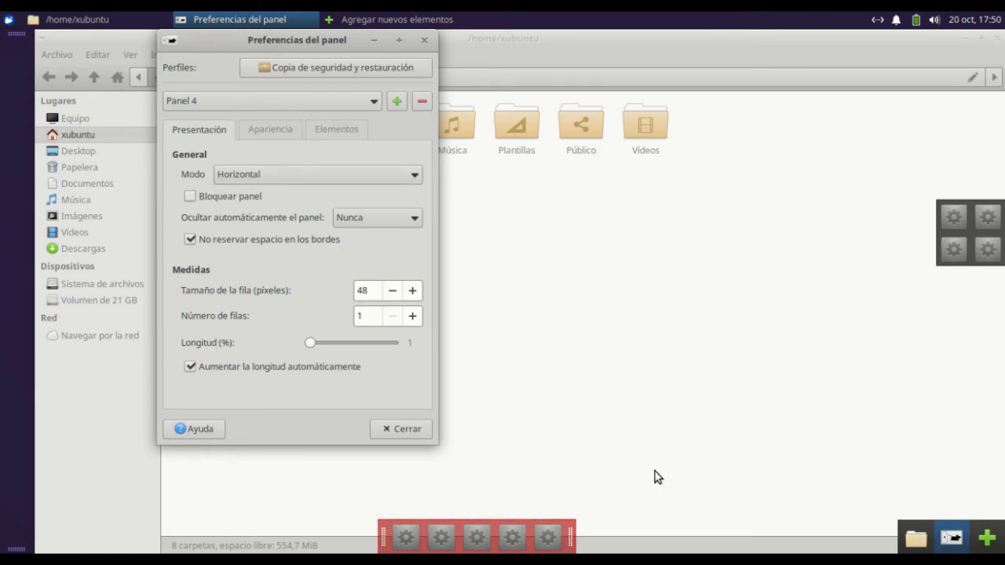
# Move Panel 4 slightly up from the screen's bottom edge, lock it and set its automatic hiding to Siempre
pyautogui.moveTo(570, 542); pyautogui.dragTo(575, 531)
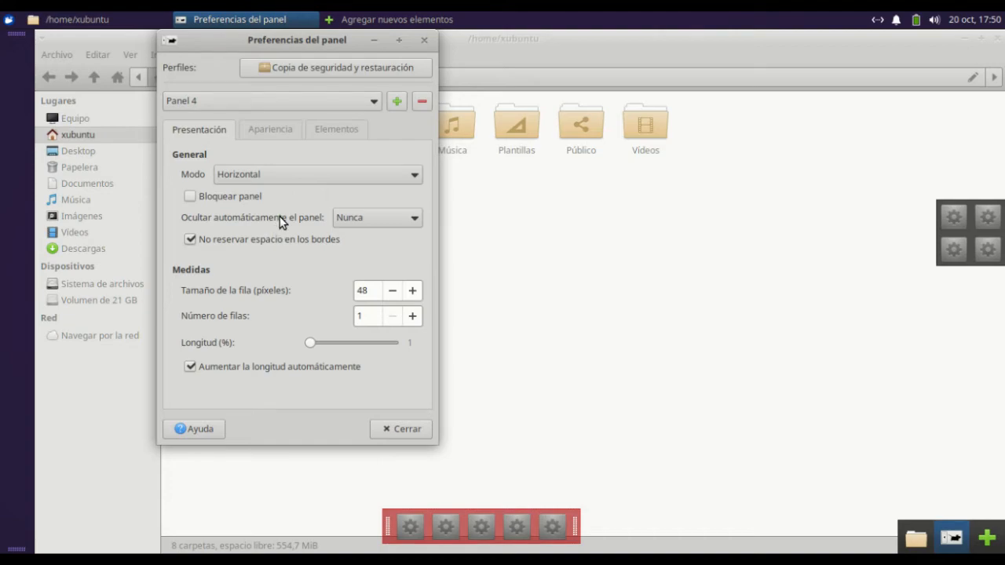
pyautogui.click(189, 196)
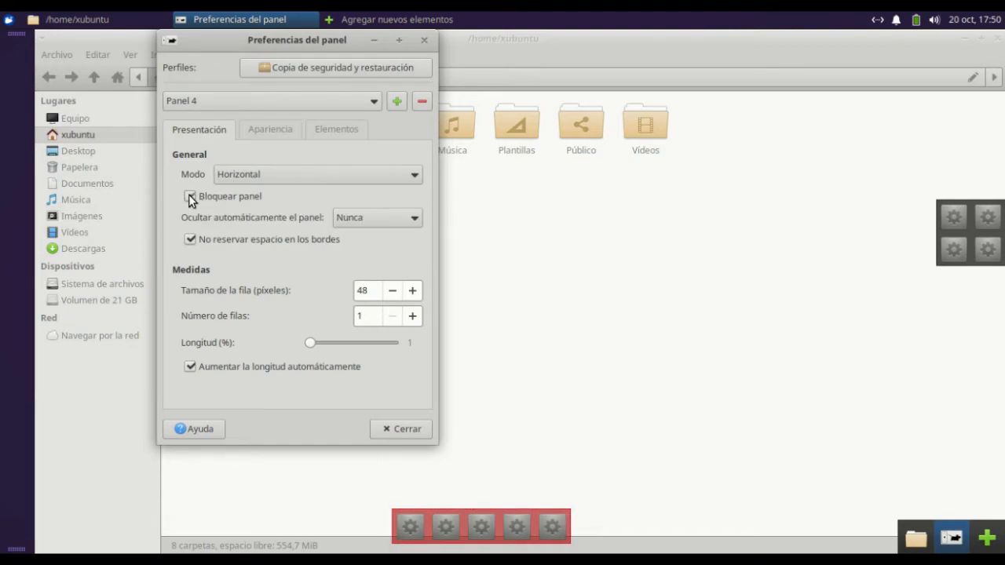
pyautogui.click(390, 222)
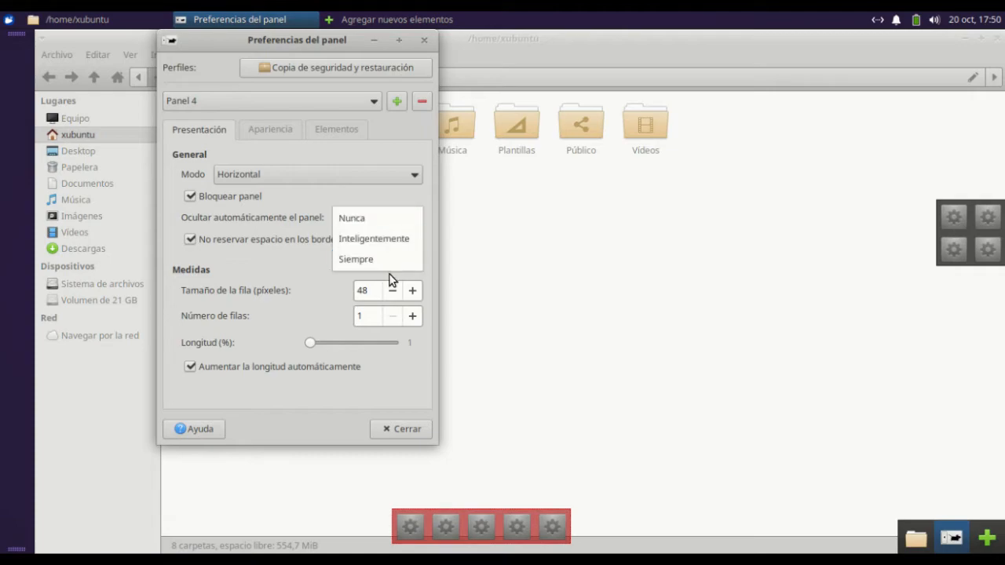
pyautogui.click(389, 260)
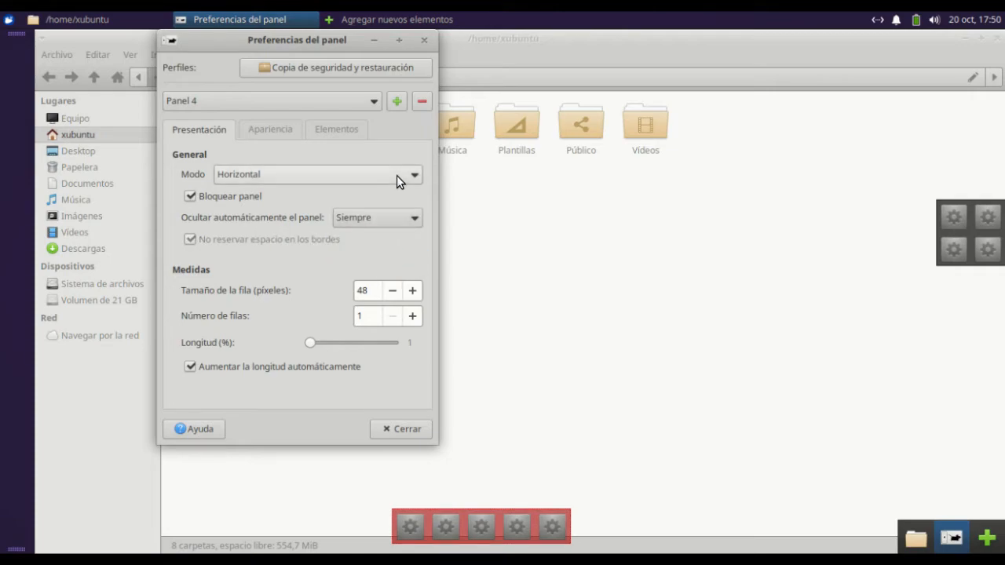
pyautogui.click(413, 429)
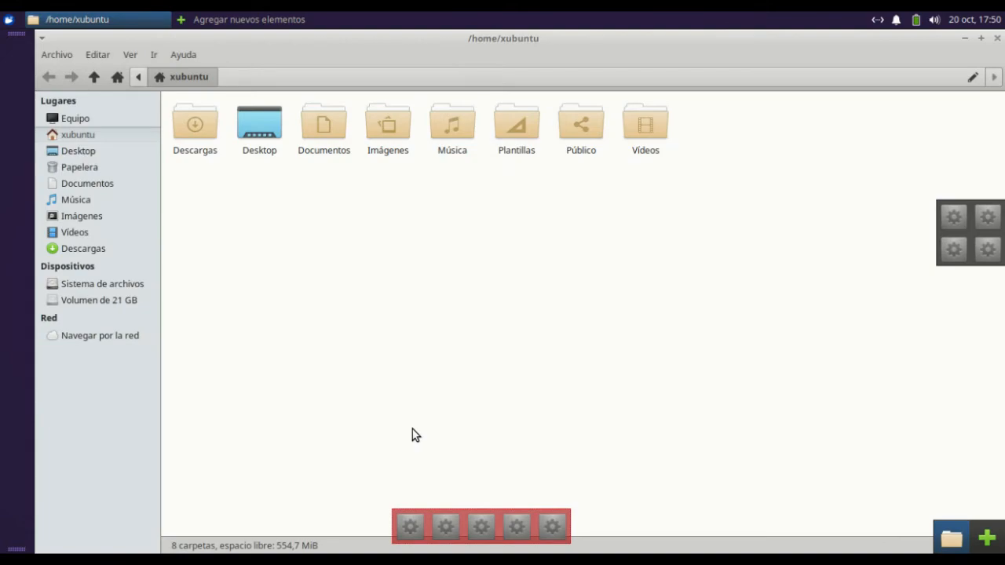
# Minimise the file manager, close the new-elements window, and test revealing the auto-hiding bottom panel and its launcher's context options
pyautogui.click(965, 38)
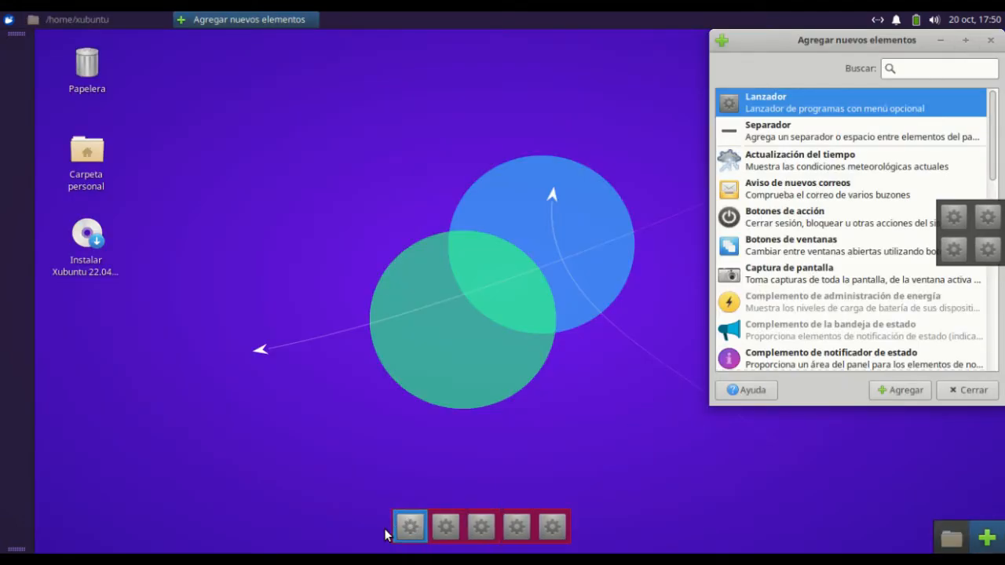
pyautogui.click(992, 41)
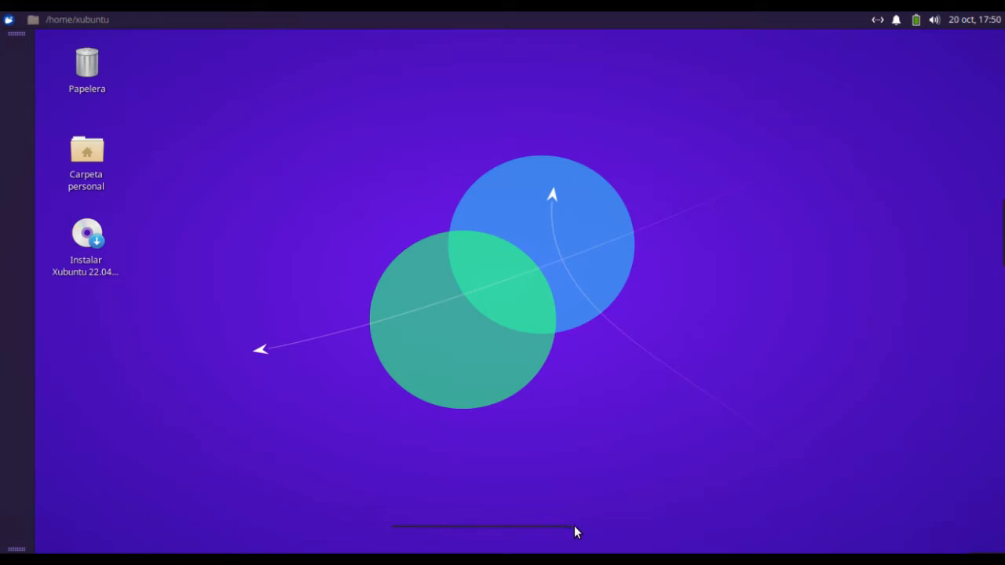
pyautogui.moveTo(454, 526)
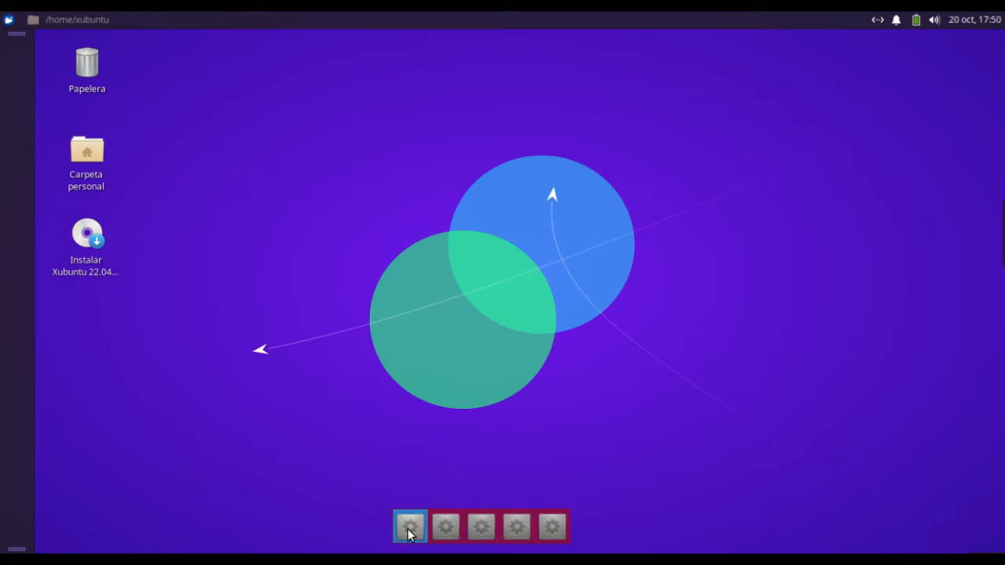
pyautogui.rightClick(553, 528)
pyautogui.moveTo(589, 522)
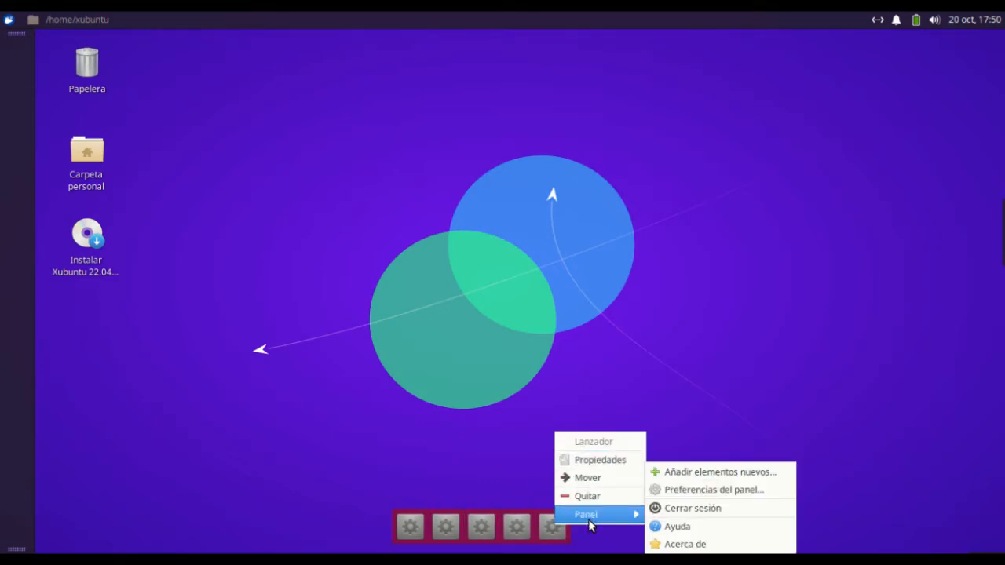
pyautogui.click(696, 406)
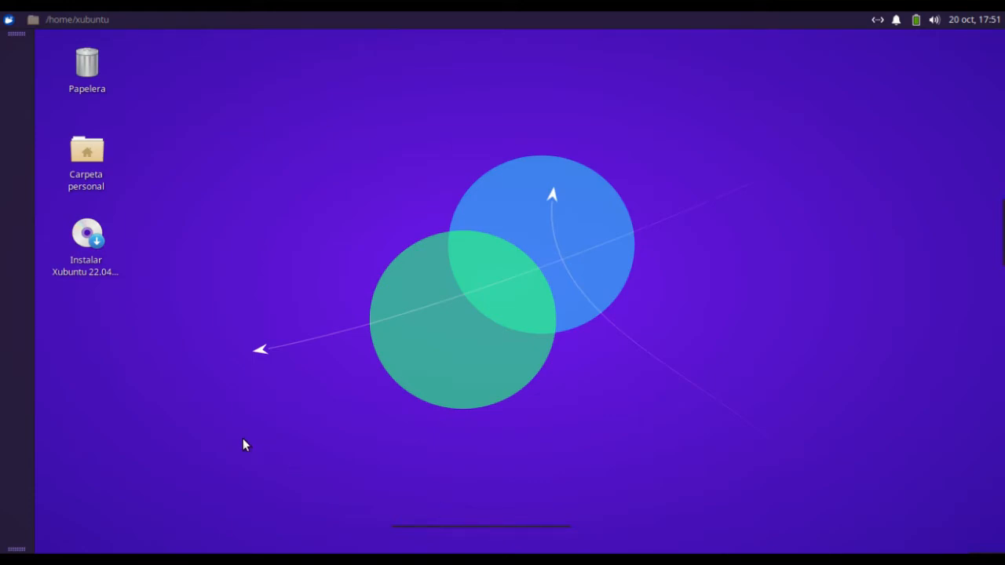
# Open the panel preferences from the vertical panel and bring up Panel 5's presentation settings
pyautogui.rightClick(22, 370)
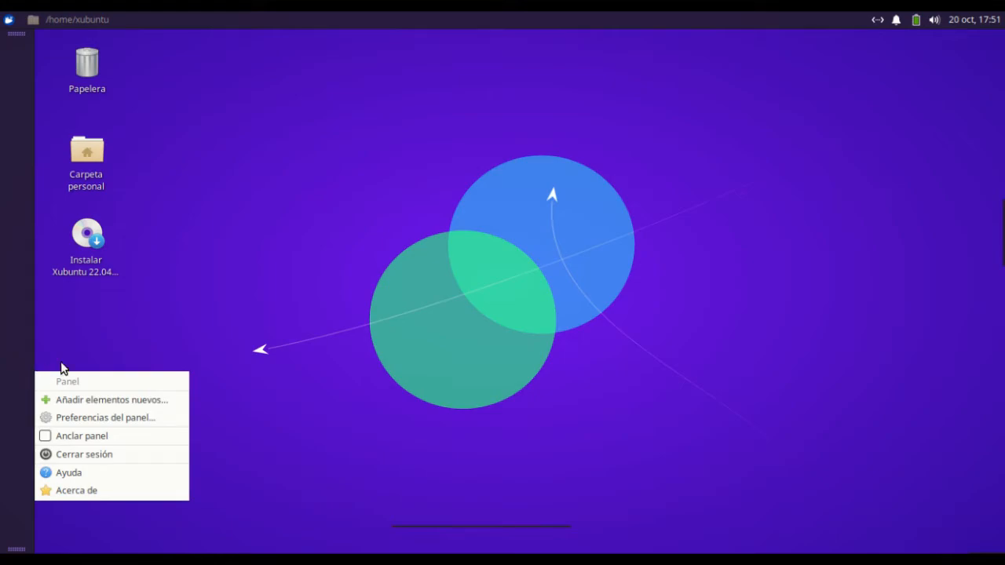
pyautogui.click(118, 424)
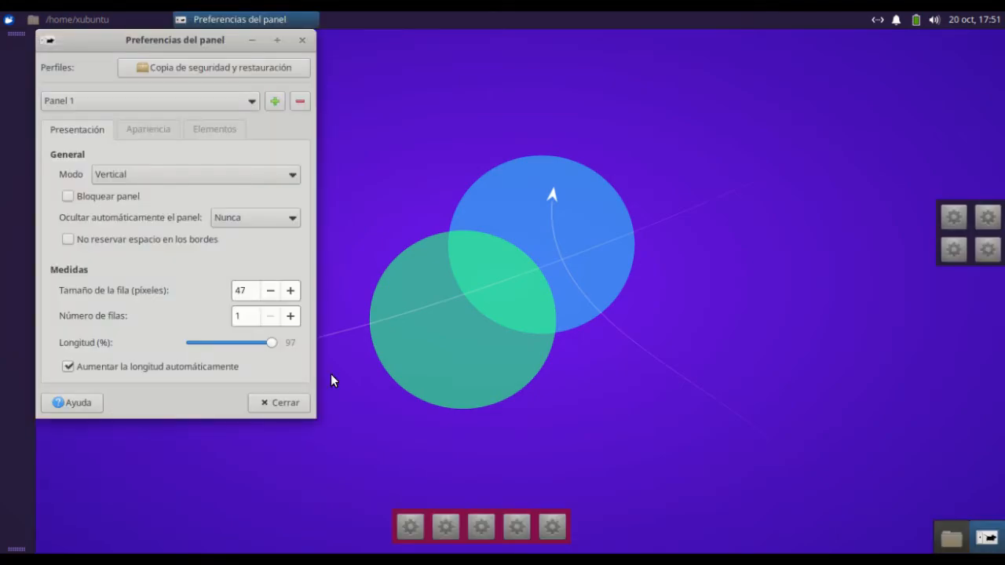
pyautogui.moveTo(209, 41); pyautogui.dragTo(282, 40)
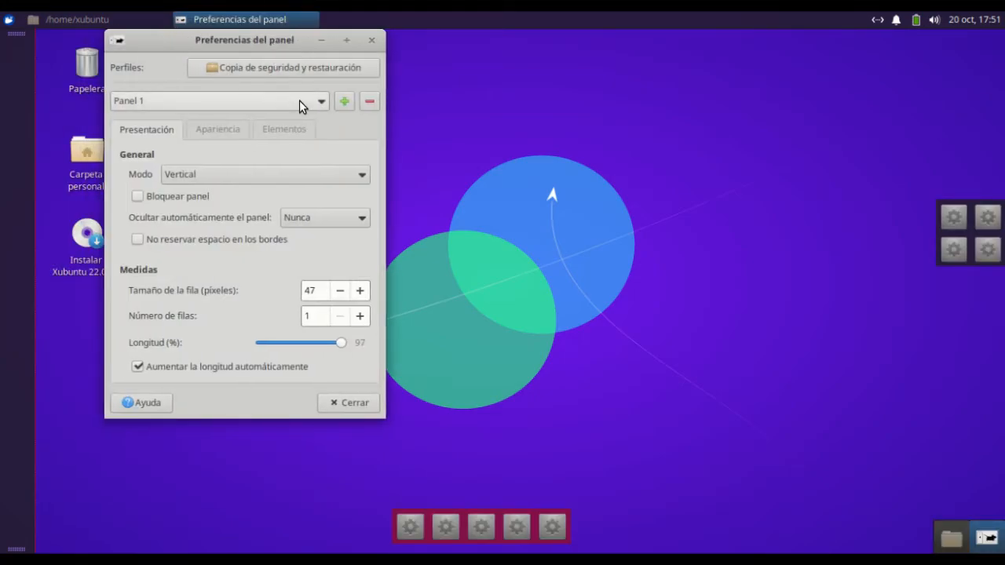
pyautogui.click(299, 100)
pyautogui.click(290, 165)
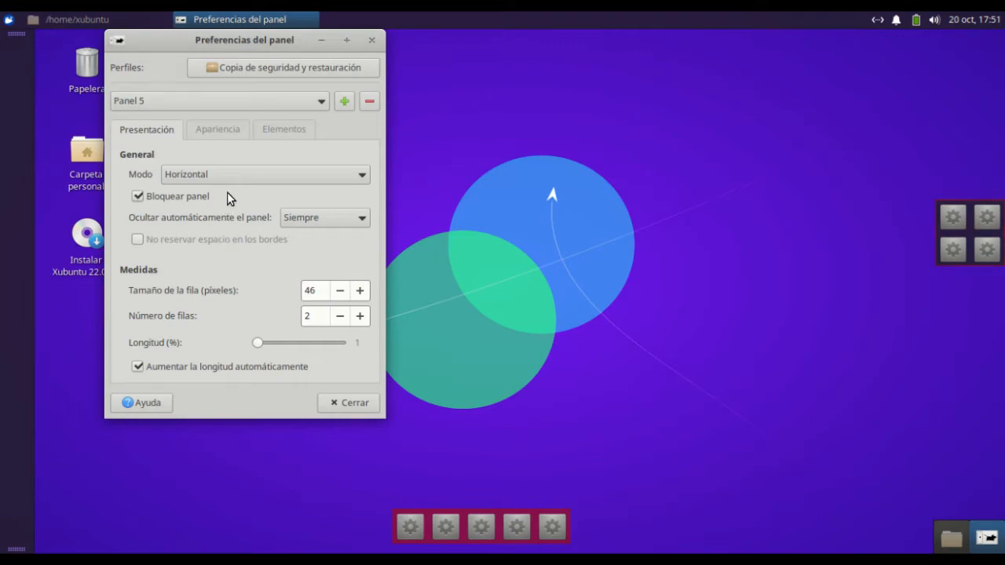
# Try Panel 5 with Inteligentemente hiding and unlocked, and restore it to locked with Siempre
pyautogui.click(338, 218)
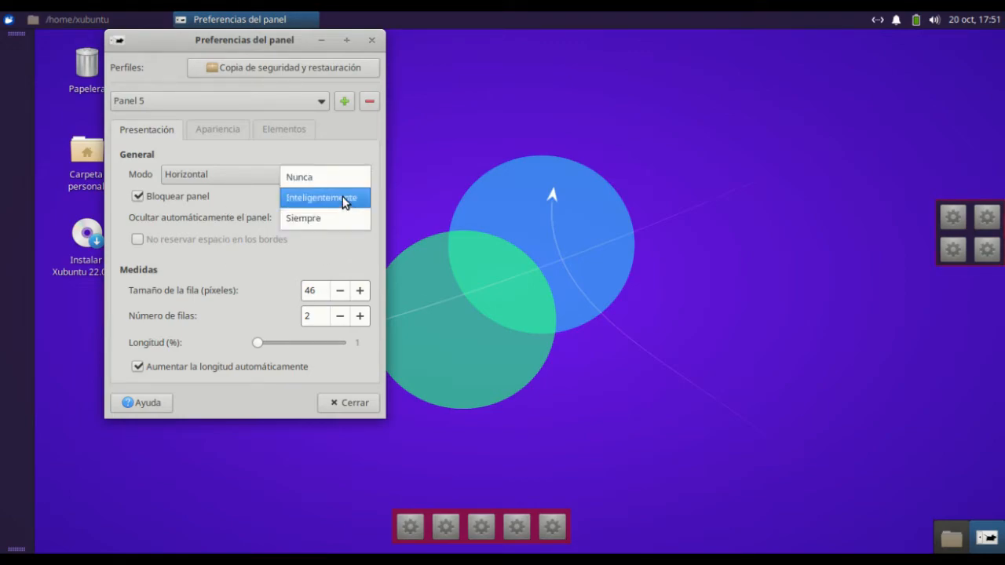
pyautogui.click(343, 197)
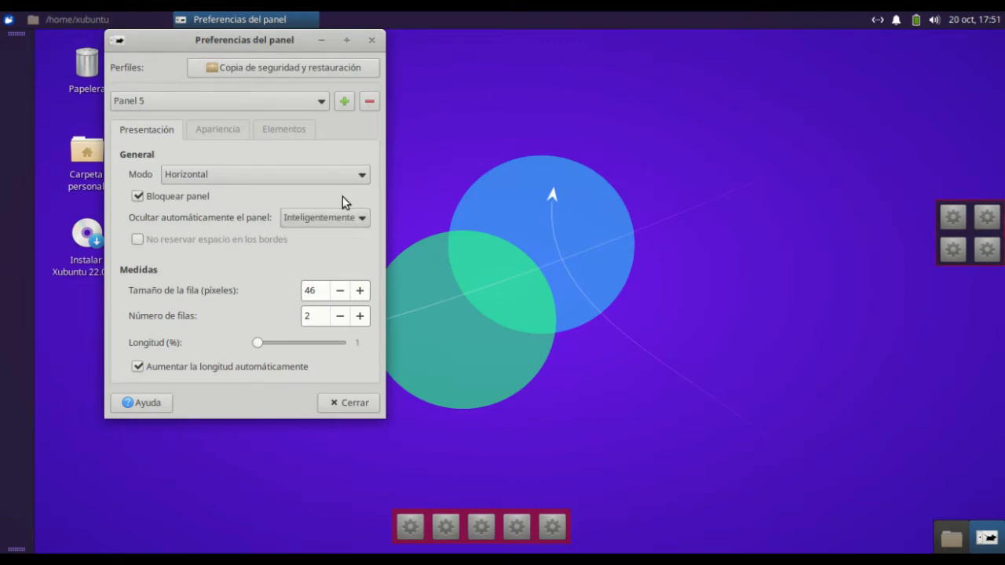
pyautogui.click(134, 195)
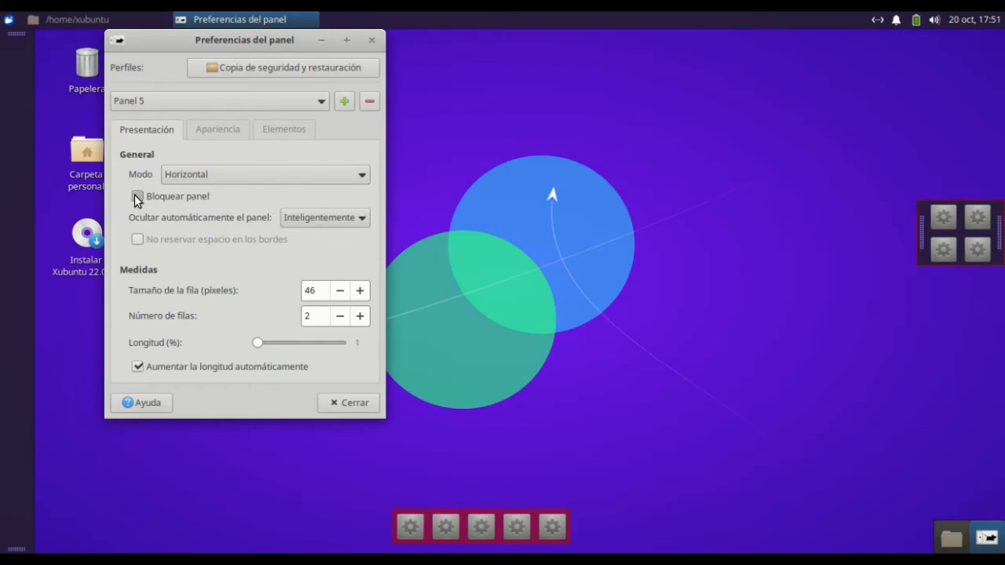
pyautogui.click(135, 195)
pyautogui.click(321, 219)
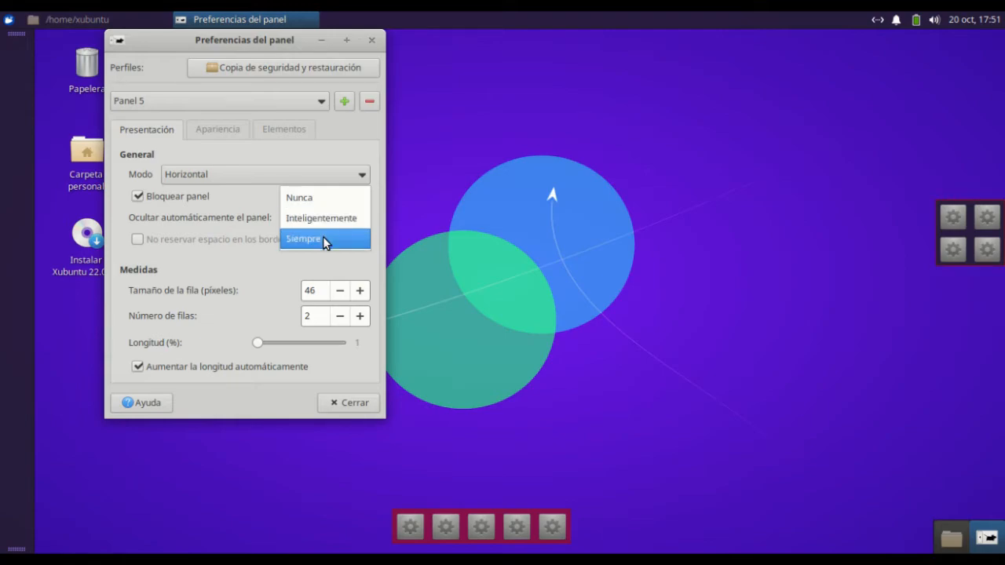
pyautogui.click(323, 238)
# Set Panel 4's automatic hiding to Inteligentemente
pyautogui.click(306, 104)
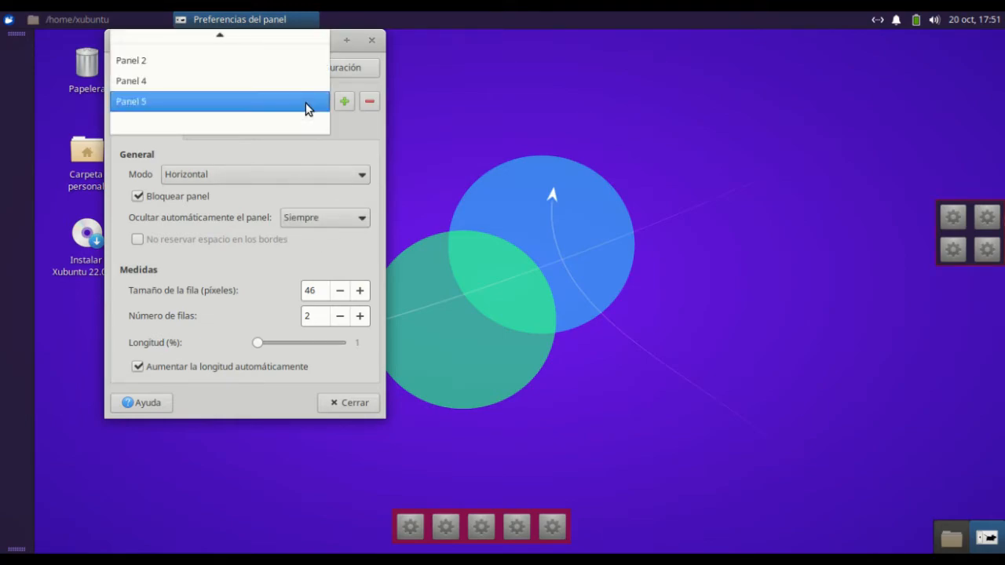
pyautogui.click(304, 84)
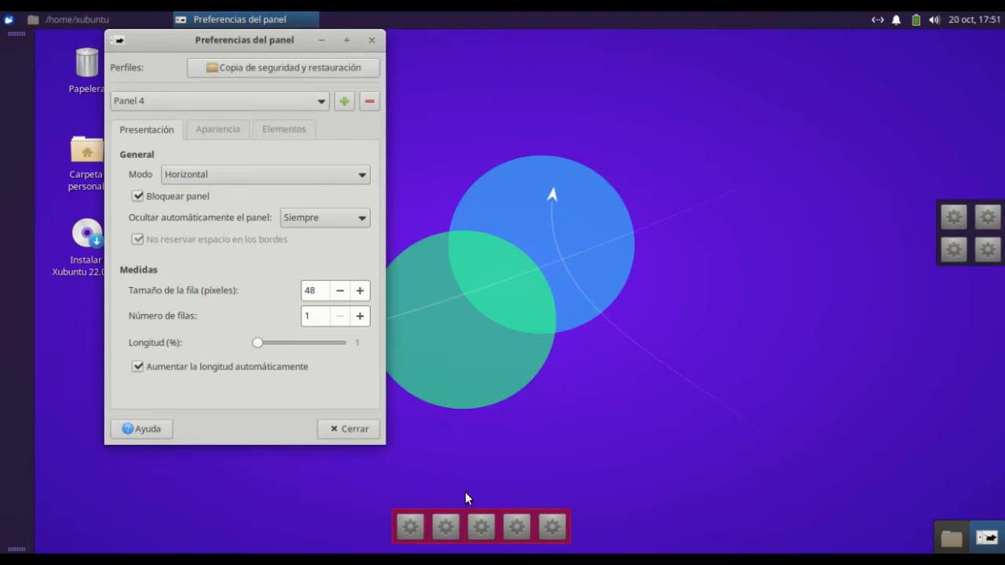
pyautogui.click(328, 218)
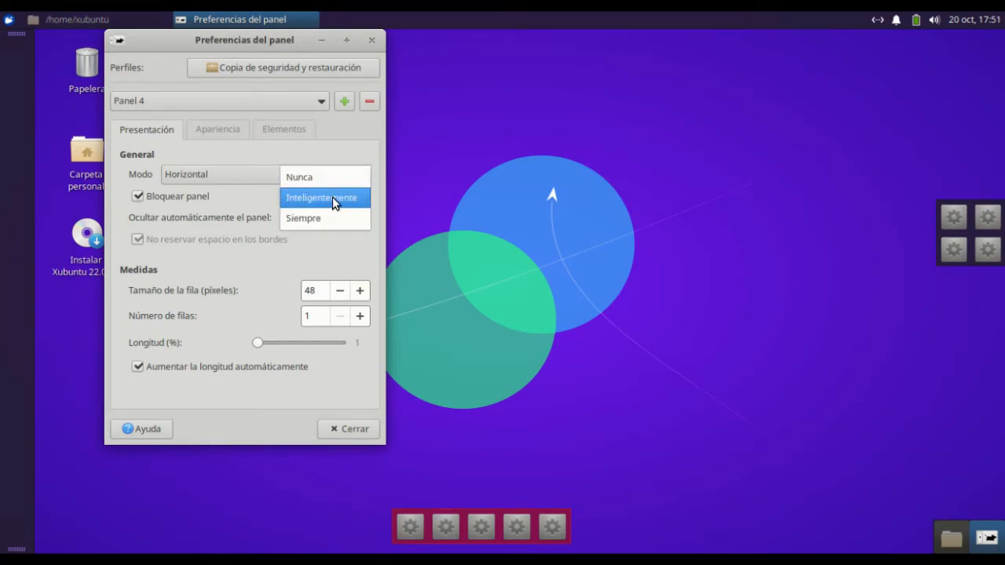
pyautogui.click(332, 200)
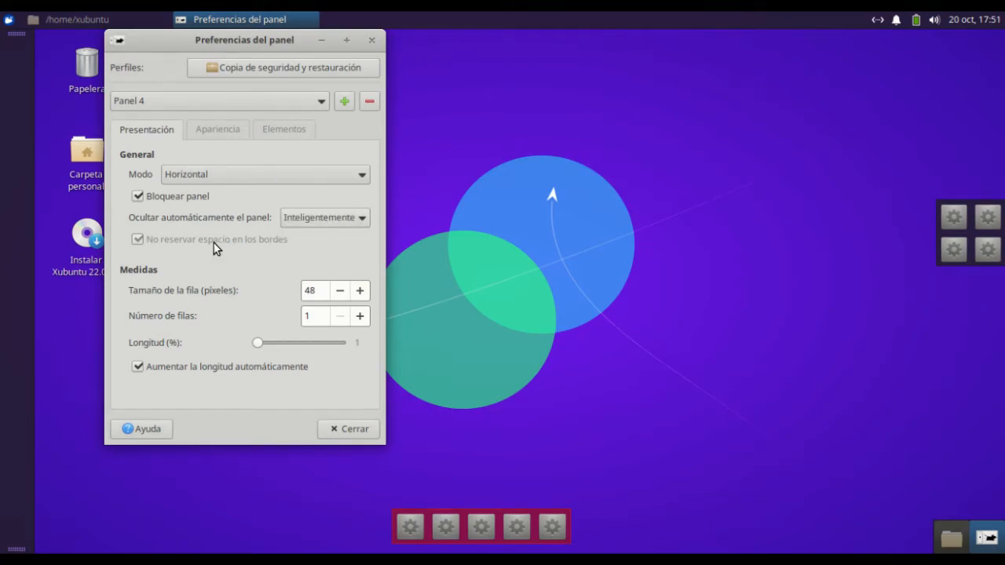
# Unlock Panel 4, shift it slightly along the screen's bottom edge and close the panel preferences
pyautogui.click(139, 196)
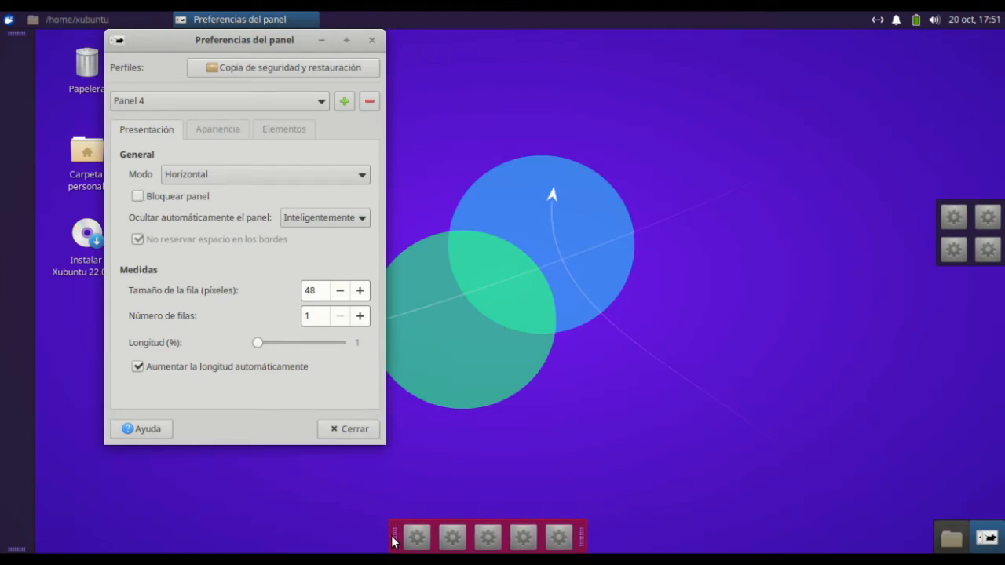
pyautogui.moveTo(394, 539); pyautogui.dragTo(389, 538)
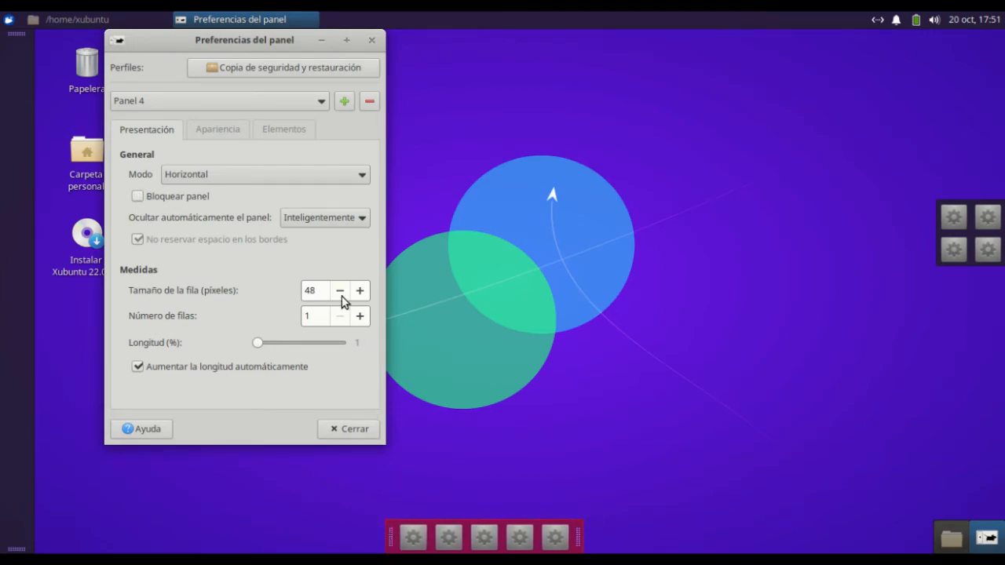
pyautogui.click(372, 40)
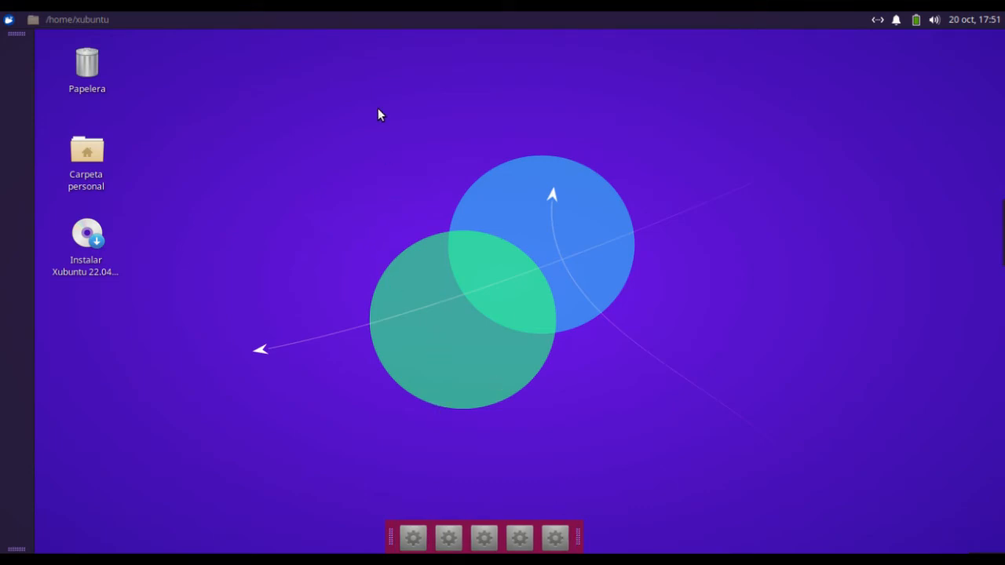
# Configure Panel 0 not to reserve space at the borders and shorten its length to 95 %
pyautogui.rightClick(532, 20)
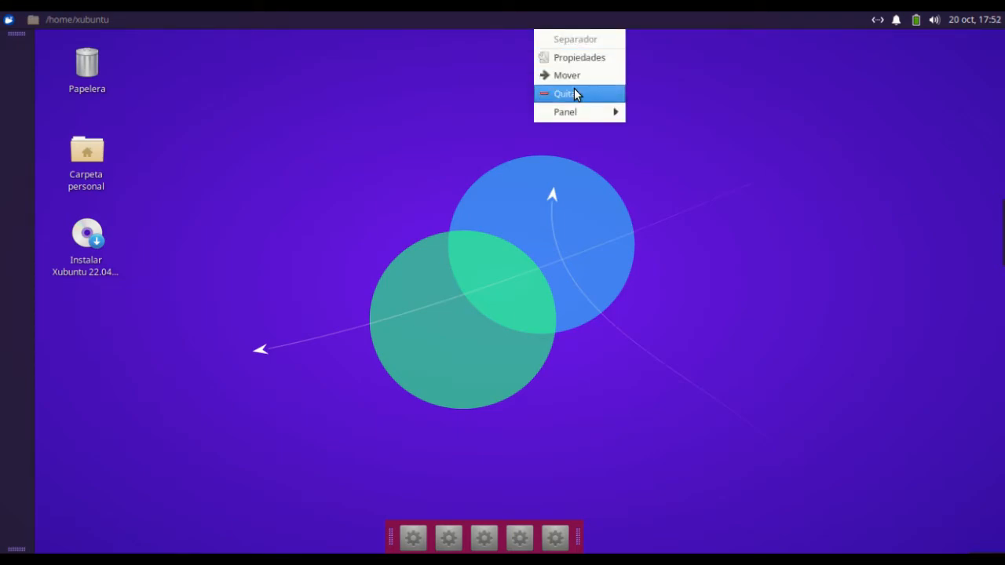
pyautogui.moveTo(581, 119)
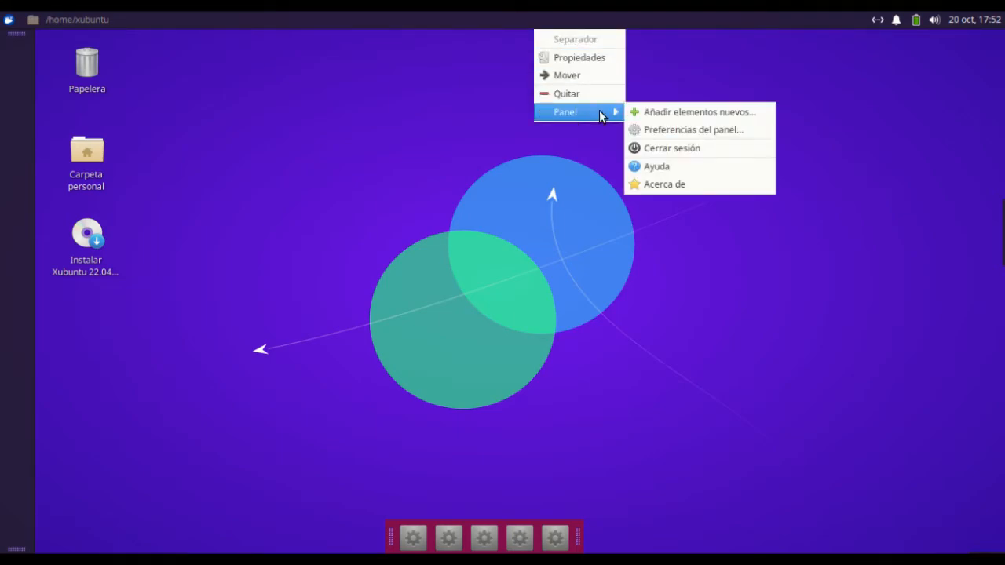
pyautogui.click(653, 132)
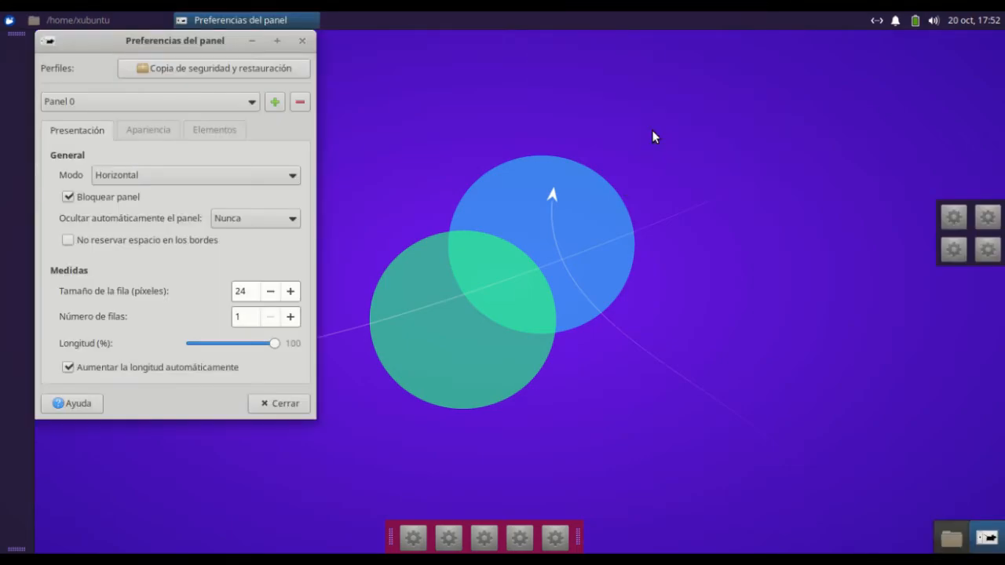
pyautogui.moveTo(275, 343); pyautogui.dragTo(263, 343)
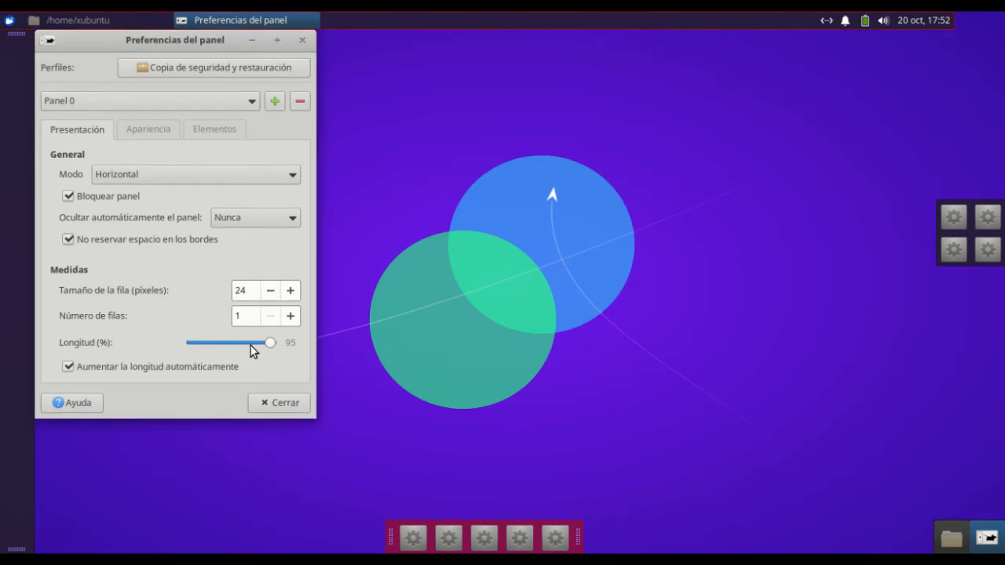
pyautogui.click(281, 409)
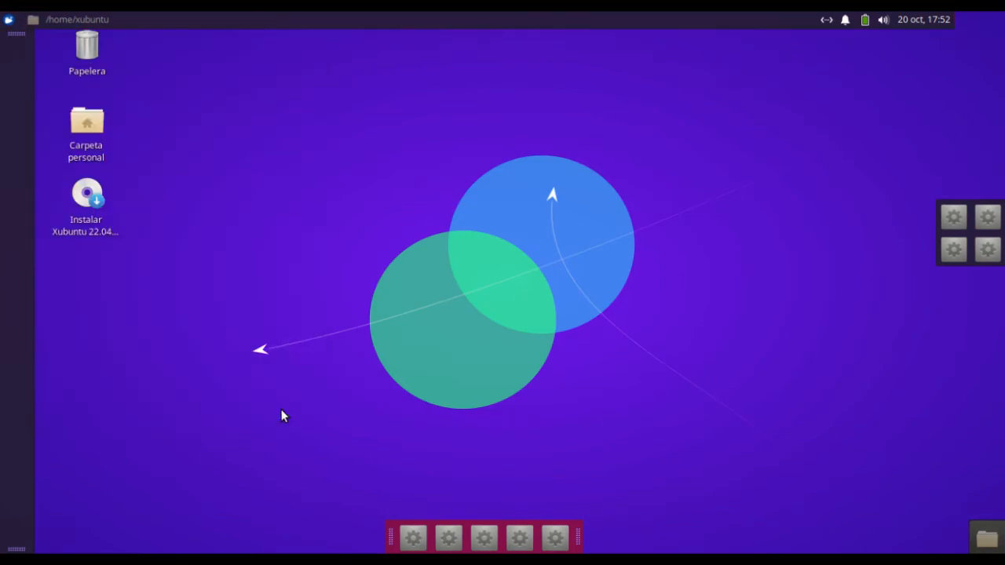
# Open a home folder window to check how the top panel overlaps it, minimise it and restore the other home folder window
pyautogui.doubleClick(90, 119)
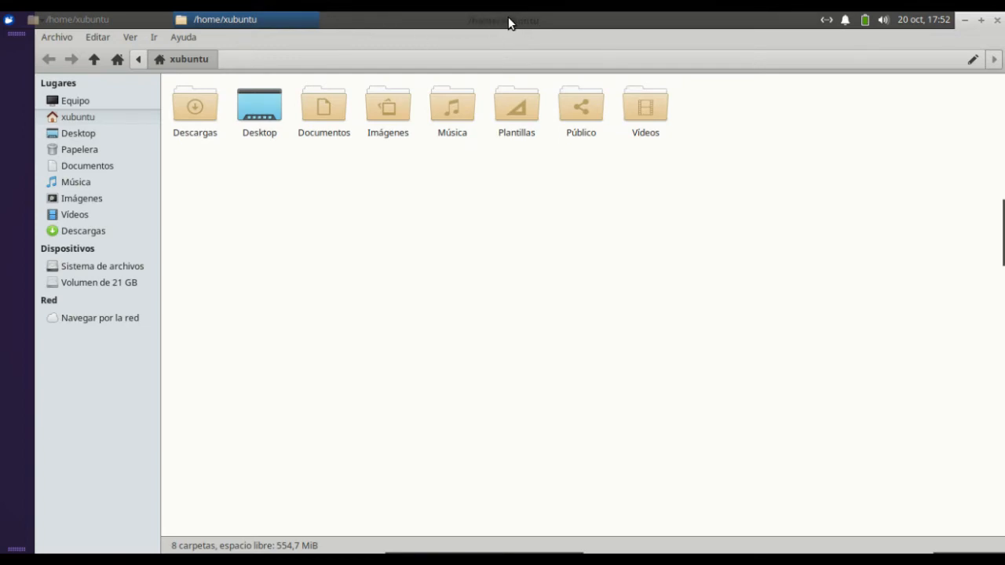
pyautogui.click(189, 36)
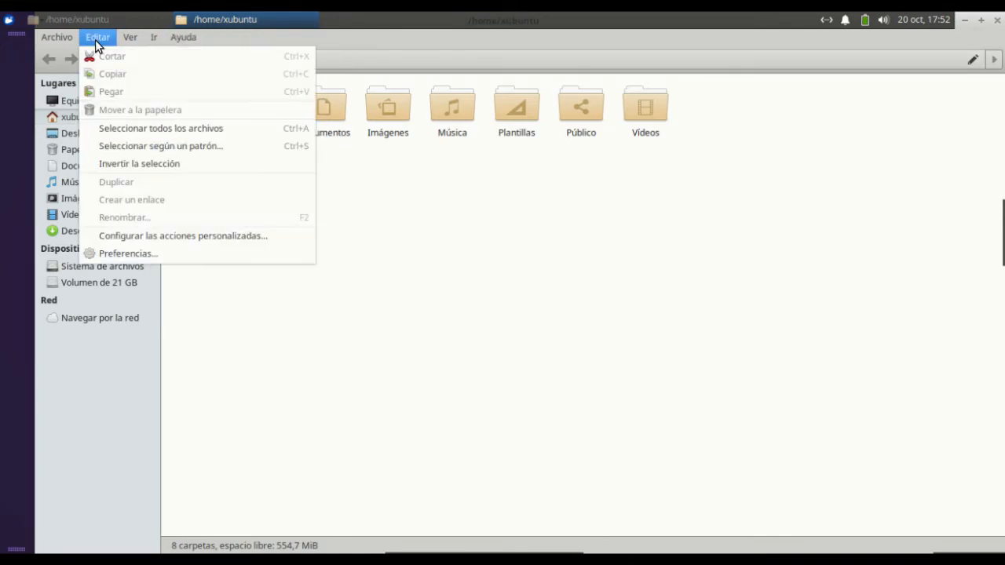
pyautogui.click(410, 34)
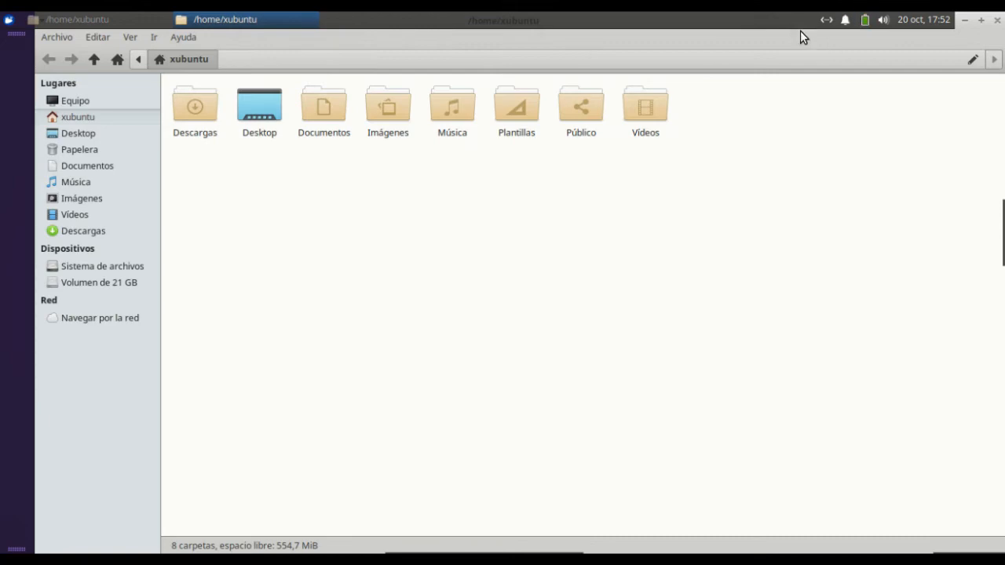
pyautogui.click(966, 24)
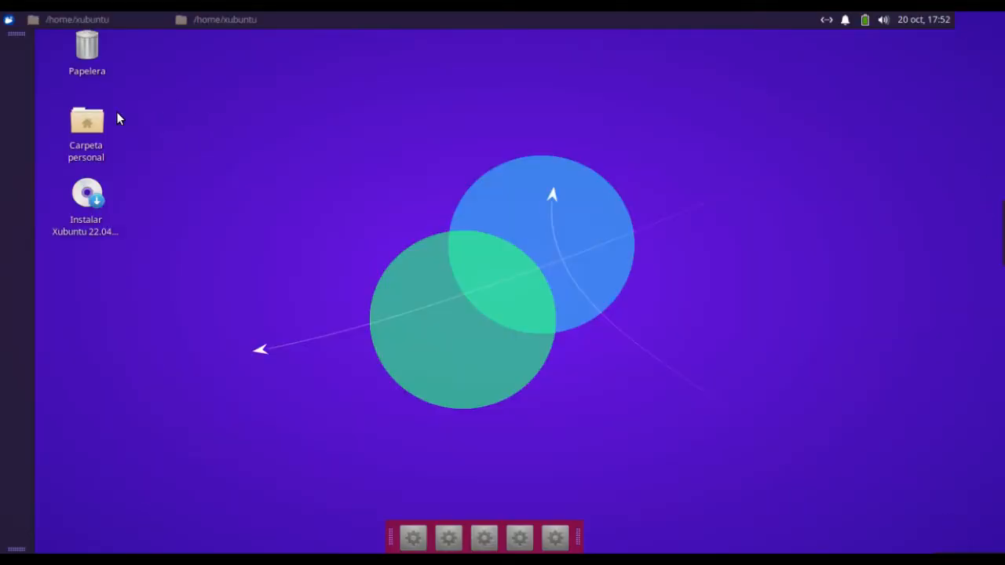
pyautogui.click(126, 22)
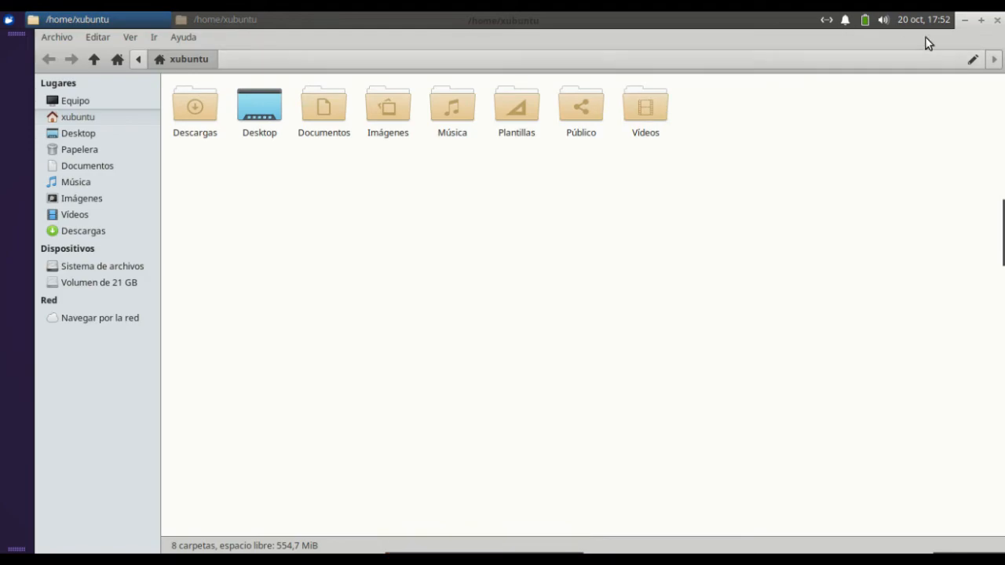
# Unmaximise and re-maximise the home folder window to test the shortened top panel, and close both home folder windows
pyautogui.click(982, 20)
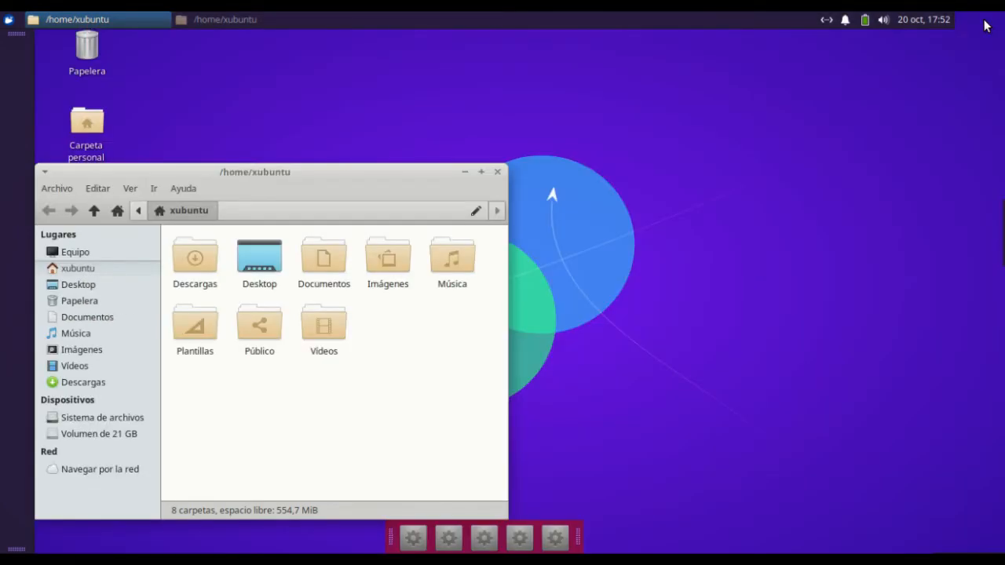
pyautogui.click(482, 172)
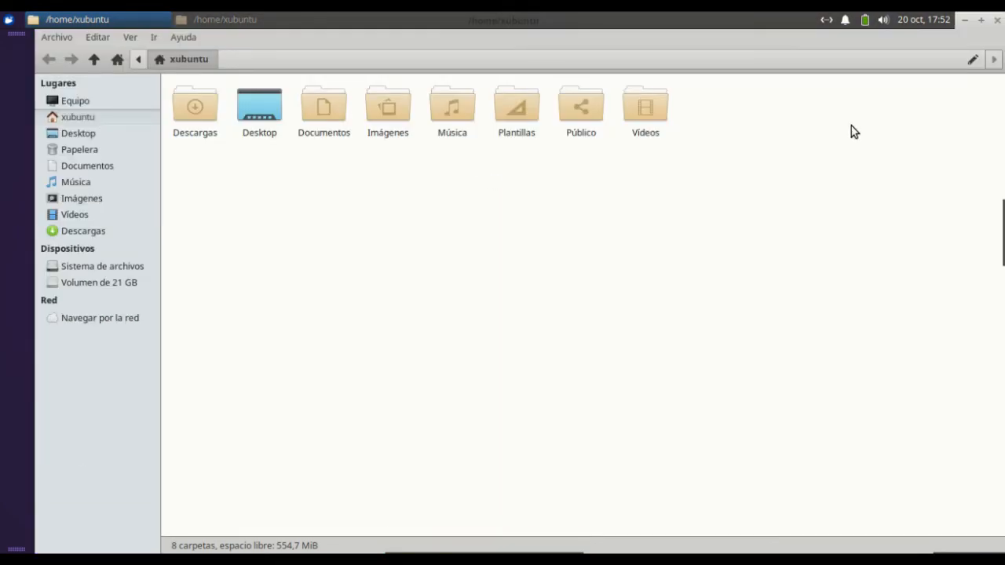
pyautogui.click(998, 20)
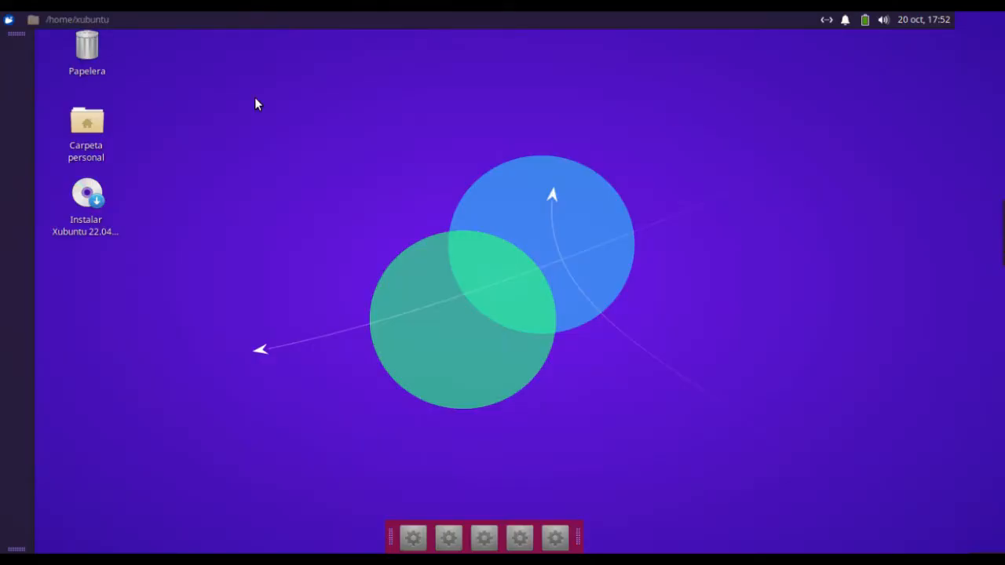
pyautogui.click(80, 21)
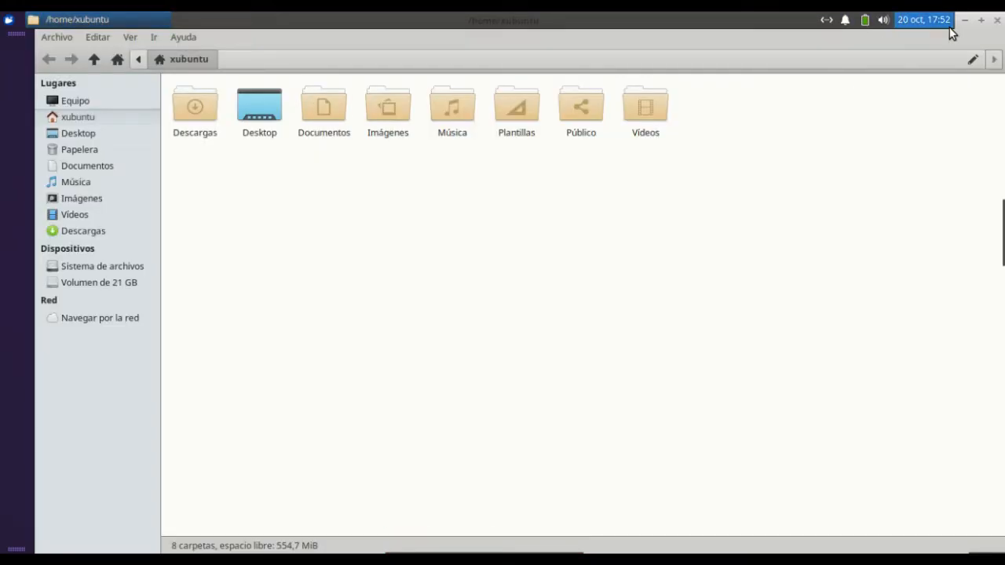
pyautogui.click(997, 21)
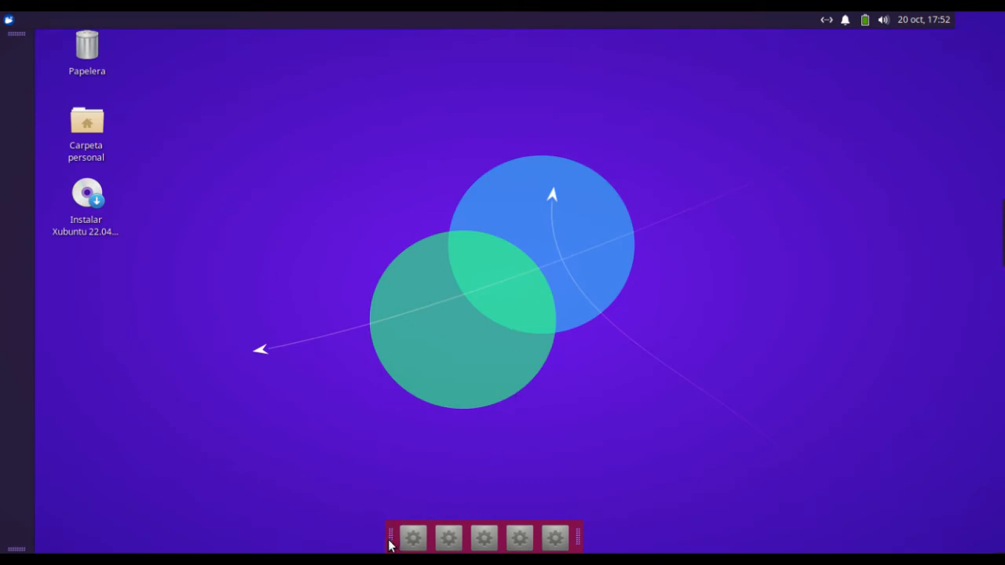
# Lock Panel 4 and close its preferences
pyautogui.rightClick(422, 547)
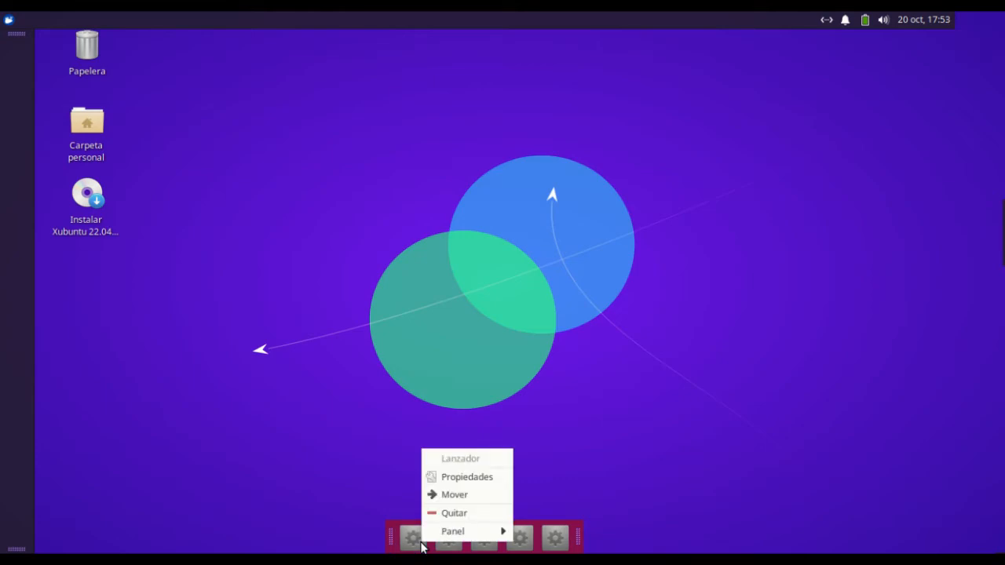
pyautogui.moveTo(460, 532)
pyautogui.click(574, 490)
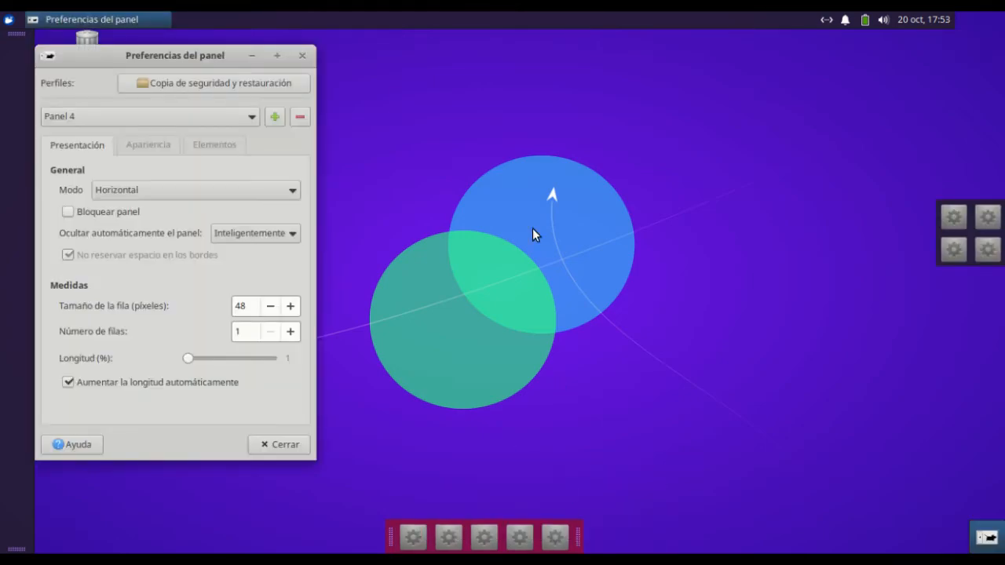
pyautogui.moveTo(137, 58); pyautogui.dragTo(328, 61)
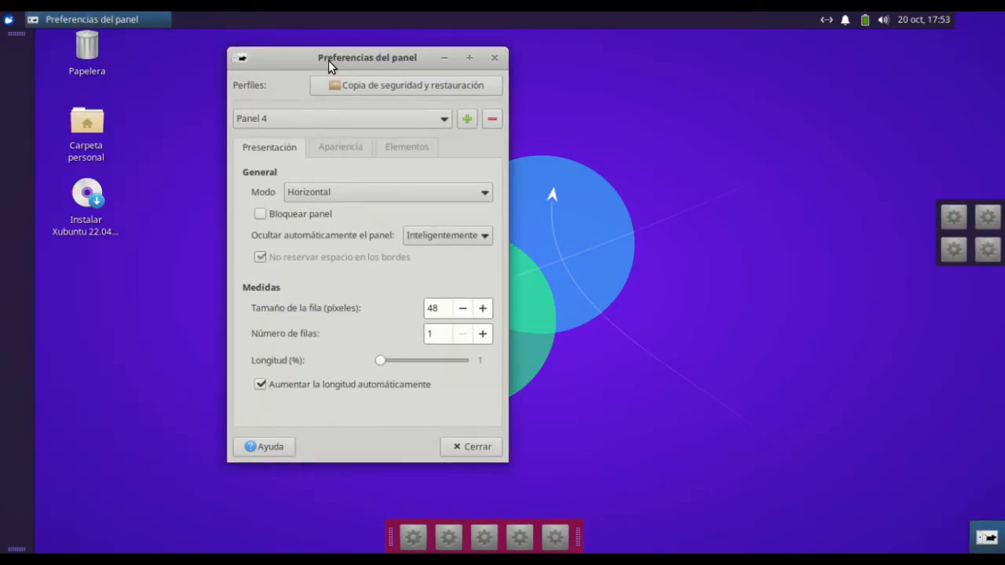
pyautogui.click(260, 215)
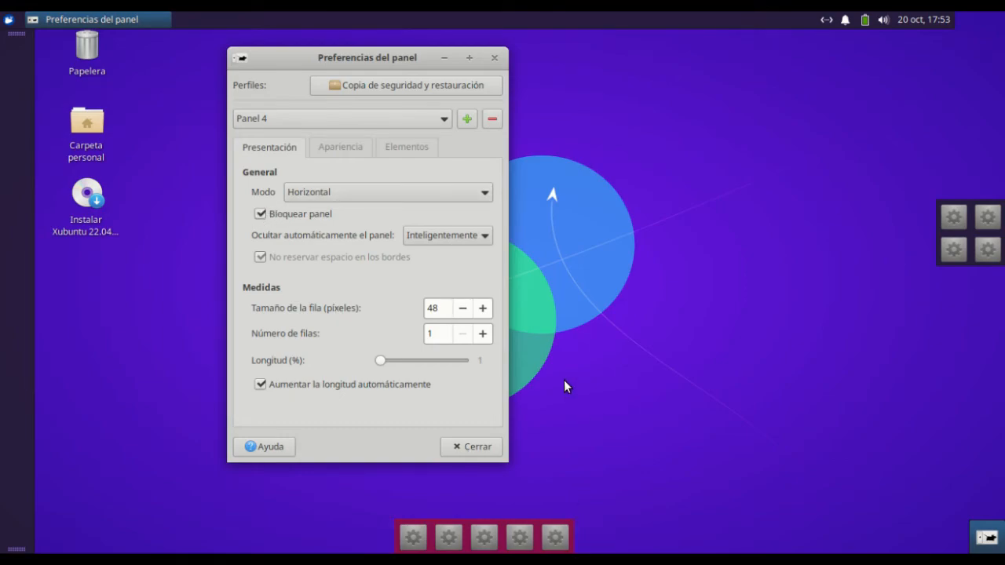
pyautogui.click(483, 446)
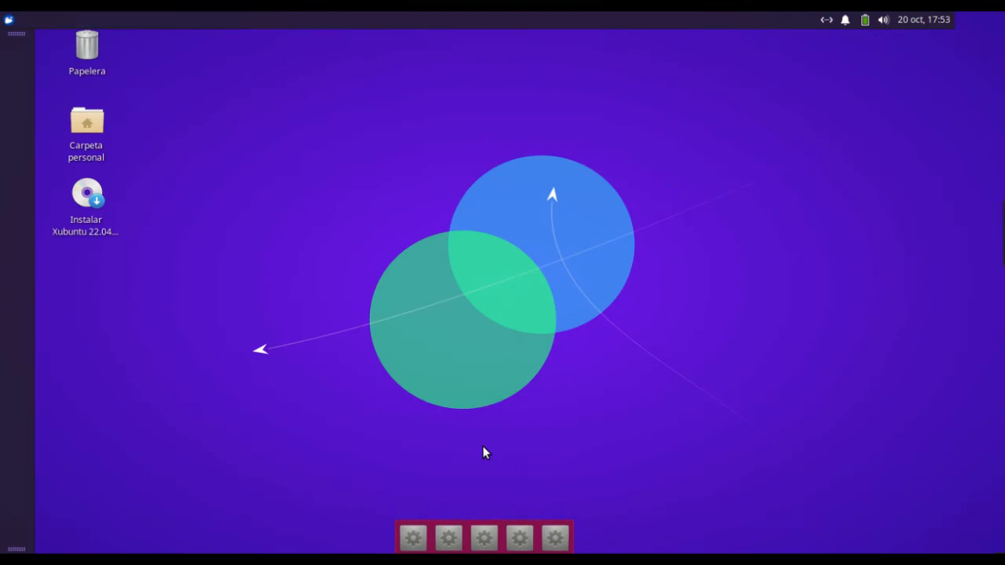
# Add six launchers (Lanzador) to the vertical Panel 1
pyautogui.rightClick(17, 354)
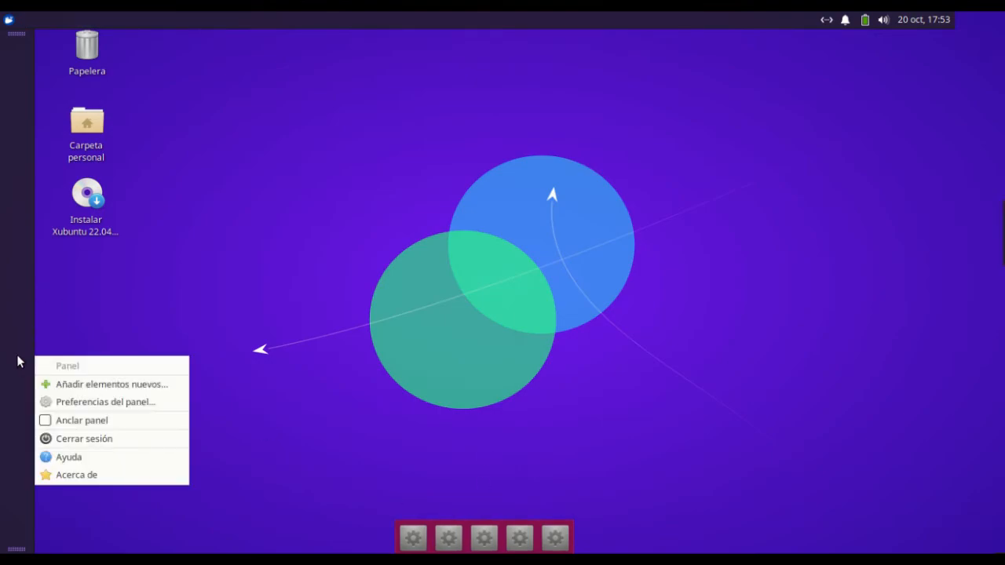
pyautogui.click(186, 267)
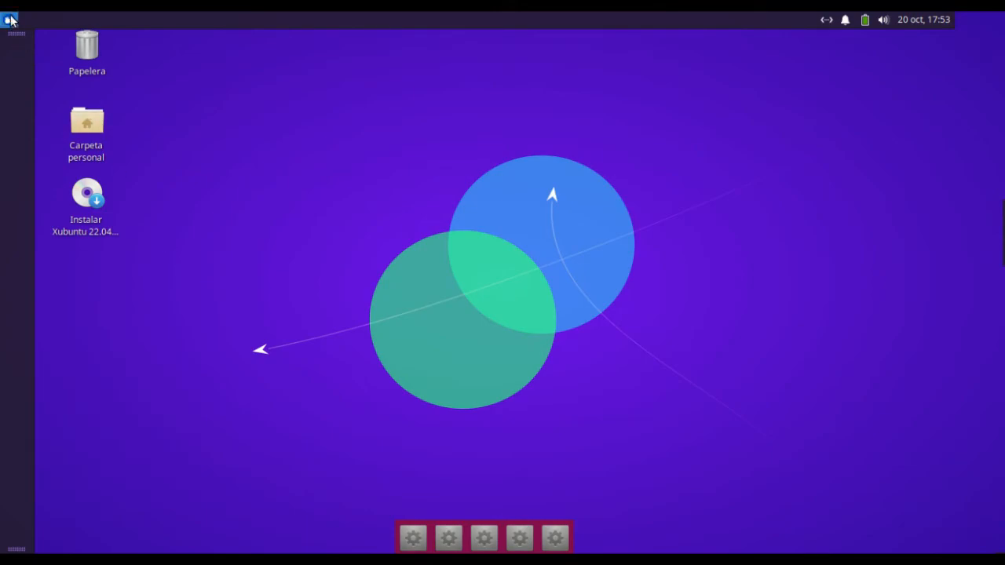
pyautogui.rightClick(9, 81)
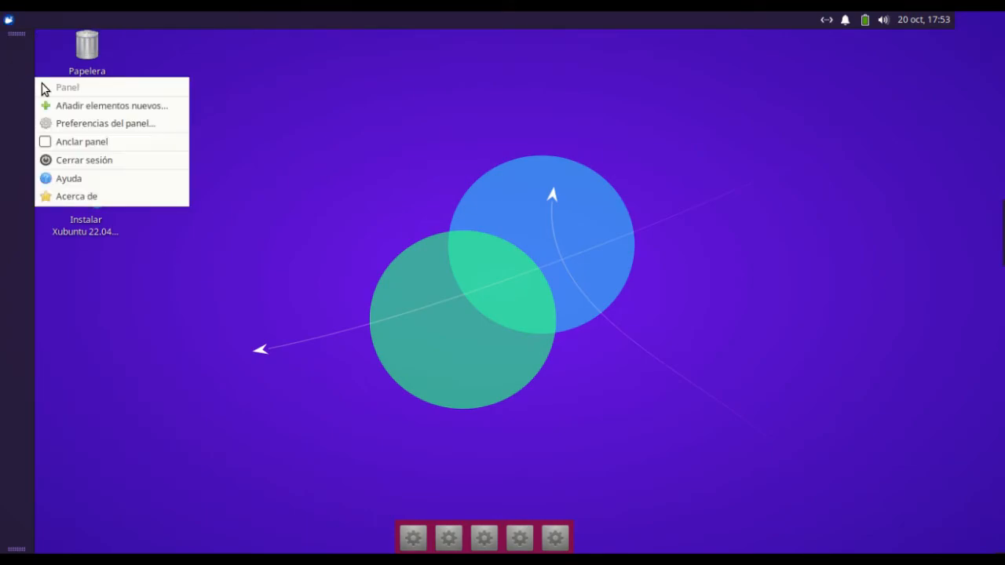
pyautogui.click(107, 126)
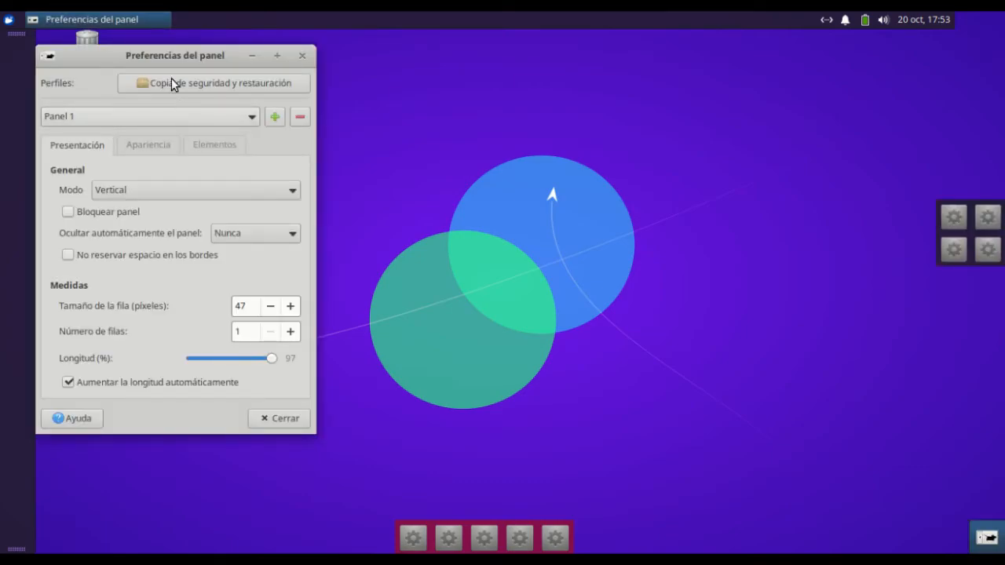
pyautogui.moveTo(197, 55); pyautogui.dragTo(368, 59)
pyautogui.click(385, 150)
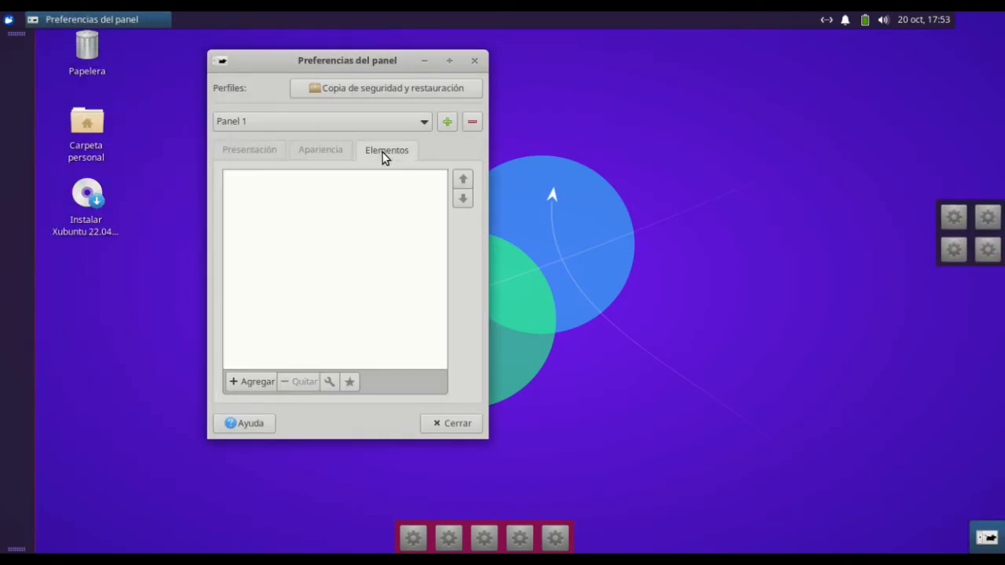
pyautogui.click(251, 383)
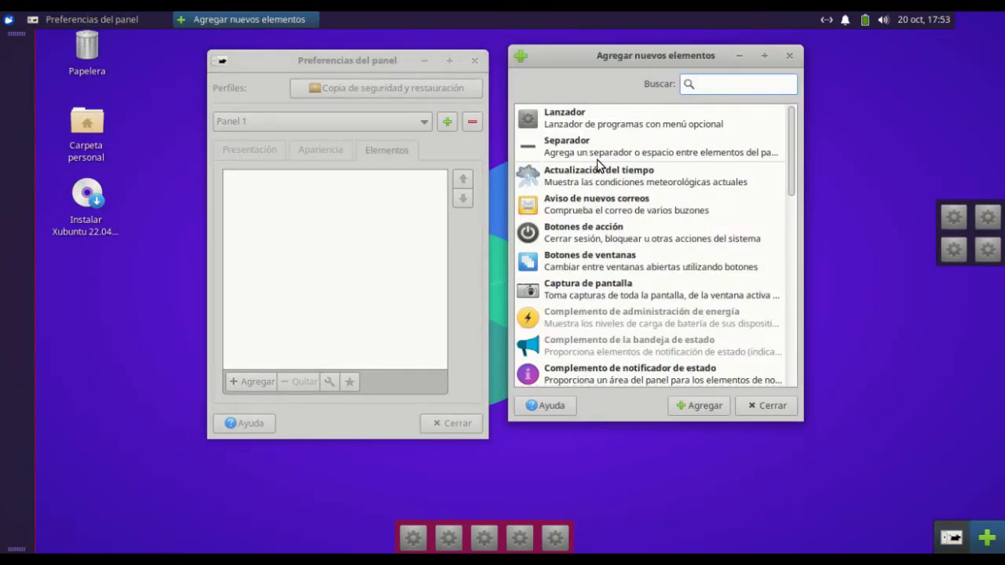
pyautogui.doubleClick(595, 131)
pyautogui.doubleClick(594, 130)
pyautogui.doubleClick(595, 131)
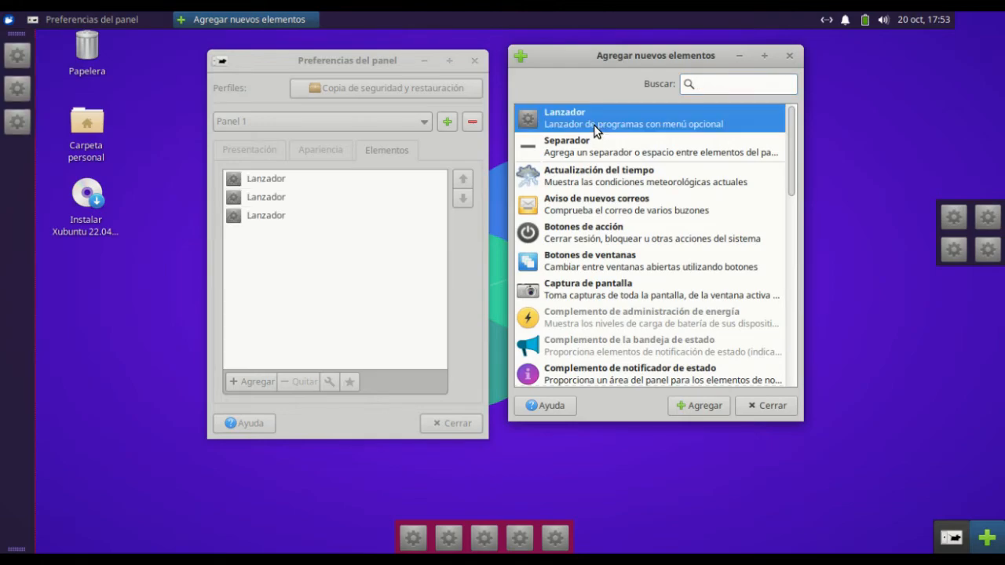
pyautogui.doubleClick(594, 131)
pyautogui.doubleClick(594, 131)
pyautogui.doubleClick(594, 130)
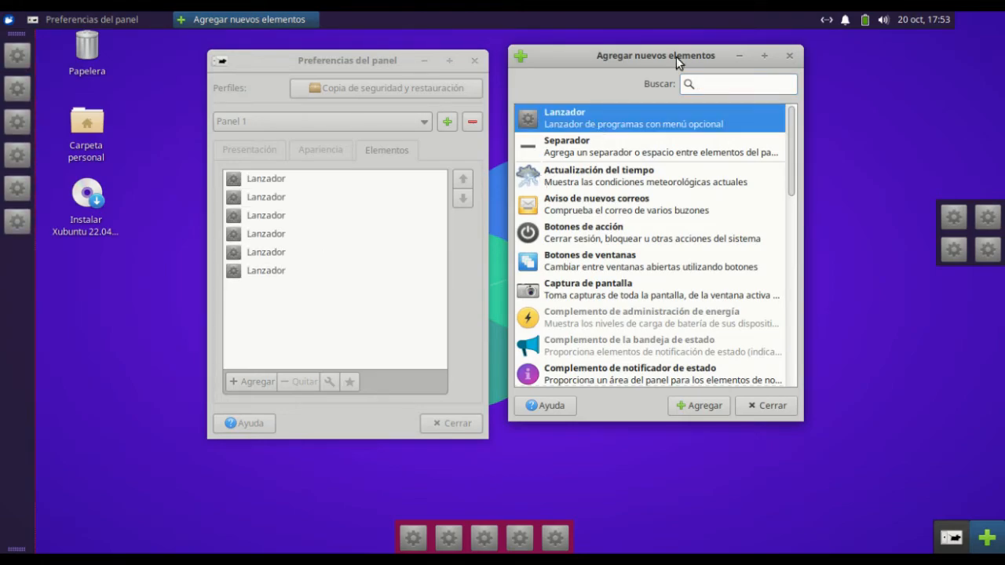
# Add a Separador and the Miniaplicación de la papelera to Panel 1 after the launchers
pyautogui.click(606, 150)
pyautogui.doubleClick(606, 149)
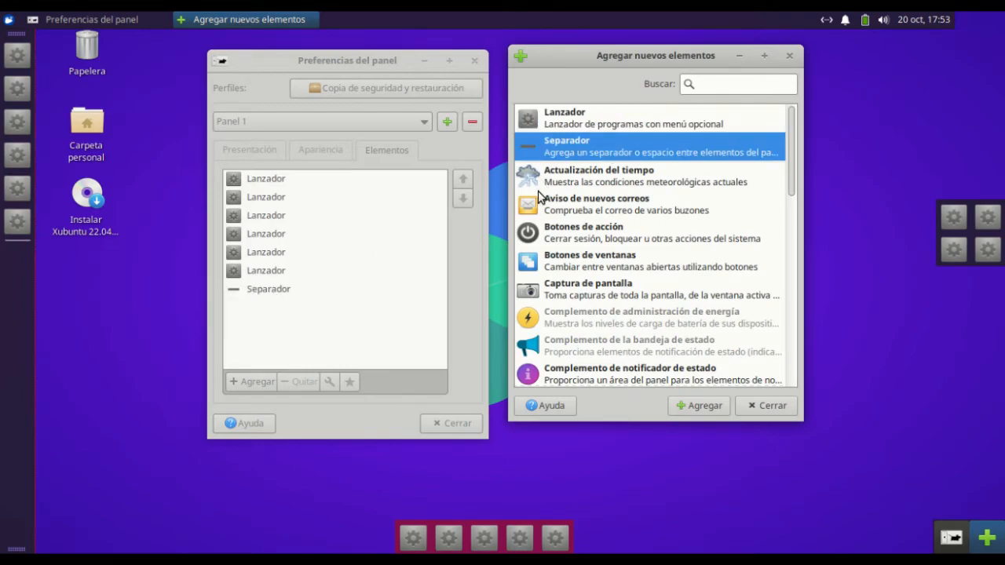
pyautogui.scroll(-7, 624, 287)
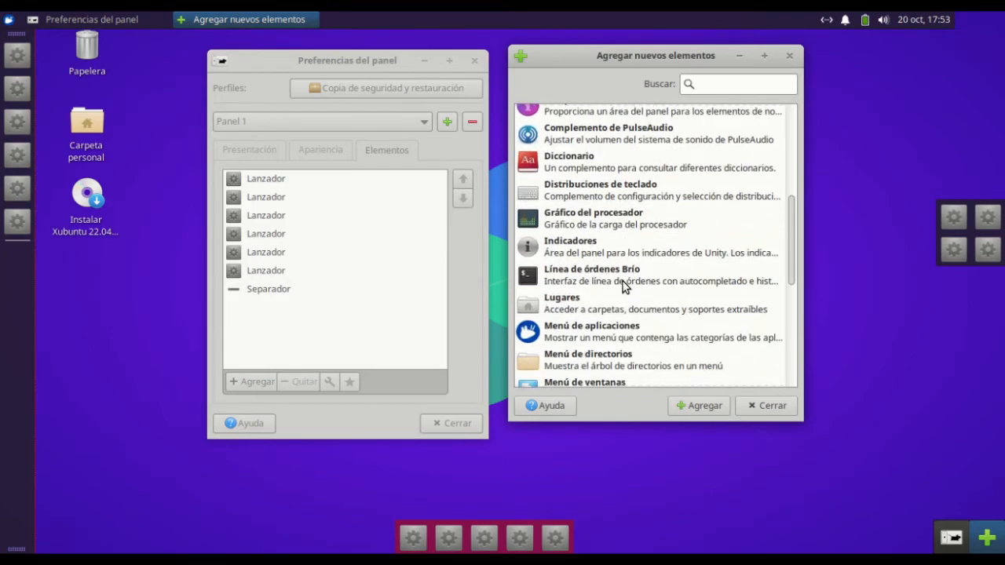
pyautogui.scroll(-5, 625, 287)
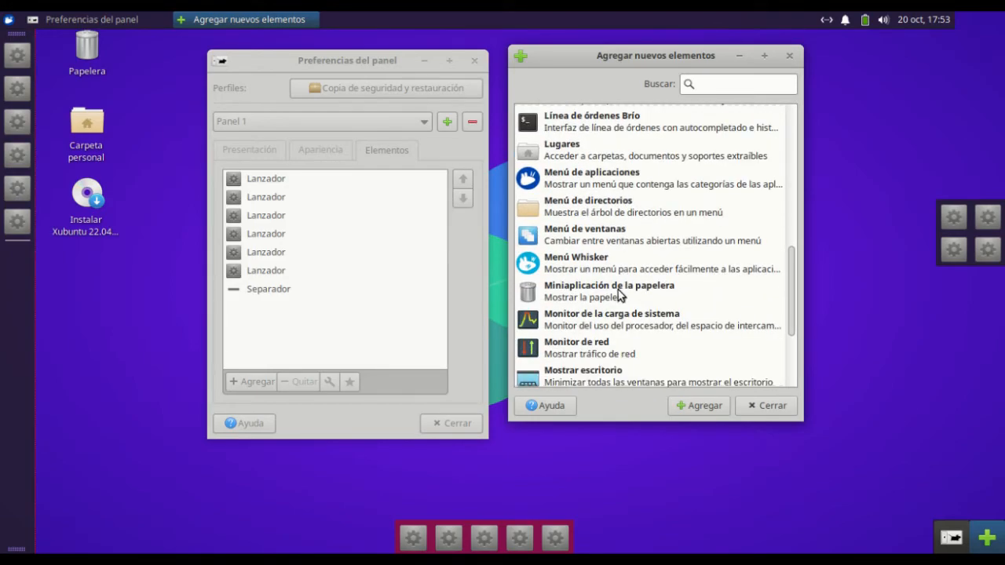
pyautogui.doubleClick(618, 289)
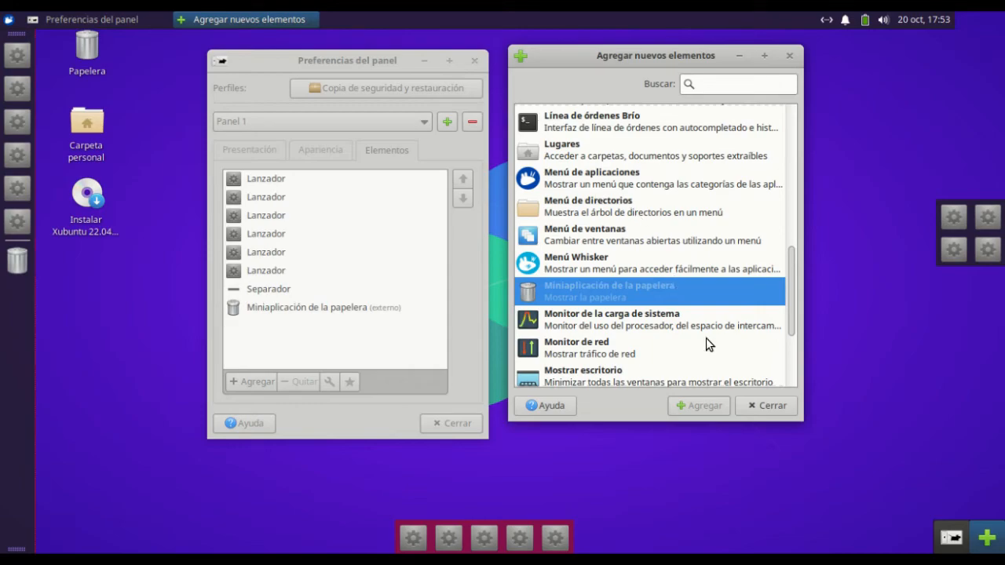
pyautogui.click(770, 400)
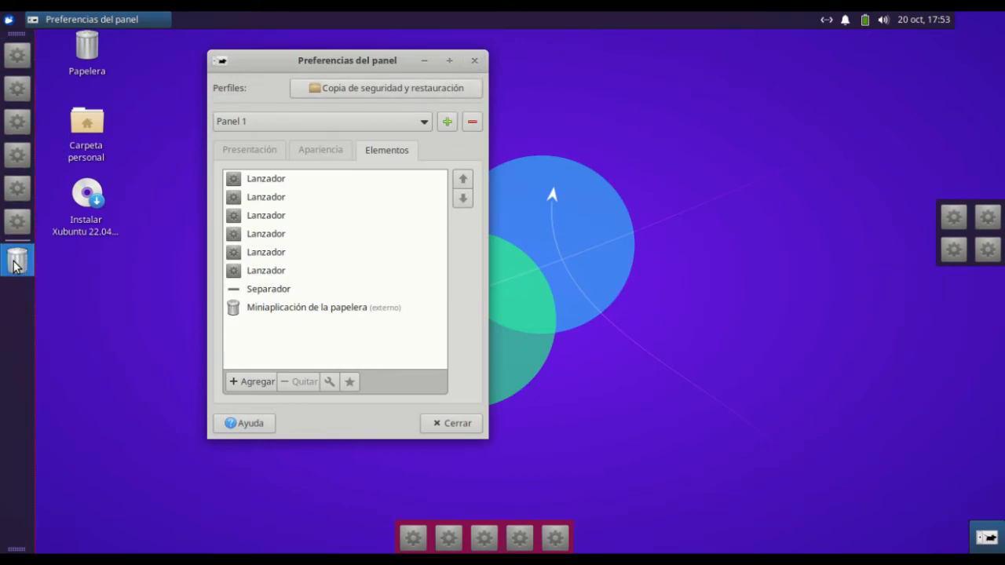
# Set the style of Panel 1's separator to Trasparente and make it expand
pyautogui.moveTo(14, 266)
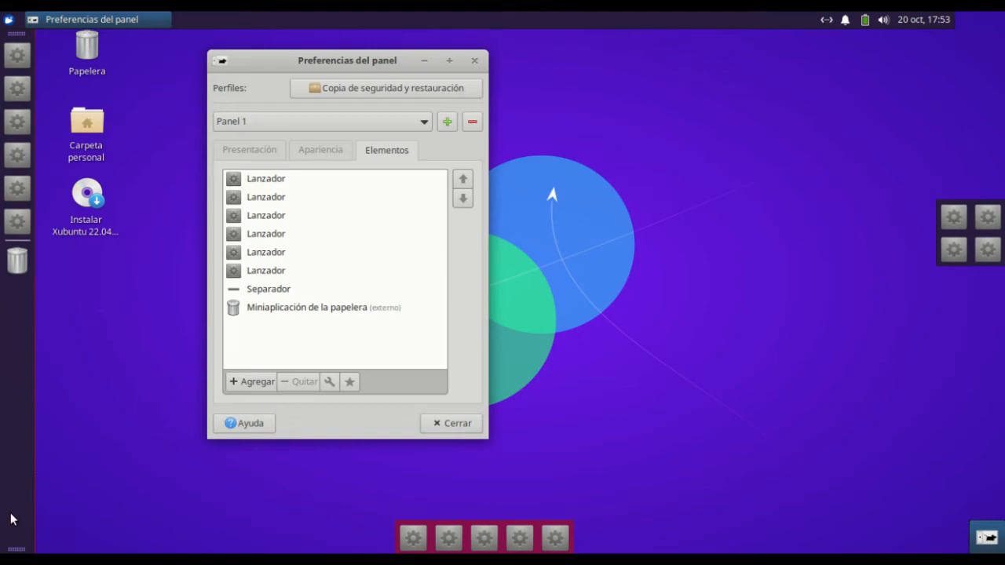
pyautogui.click(274, 291)
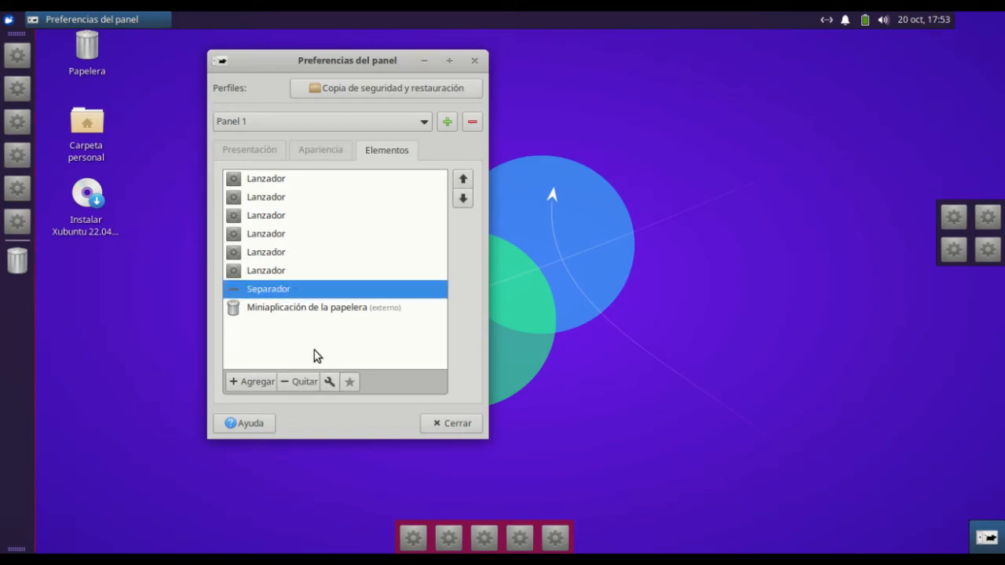
pyautogui.click(335, 380)
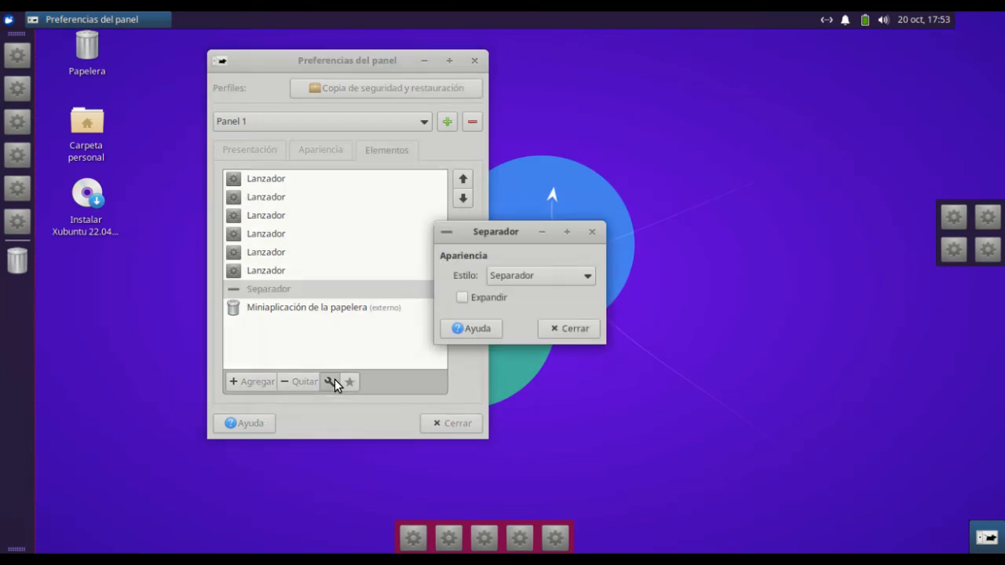
pyautogui.moveTo(509, 233); pyautogui.dragTo(566, 211)
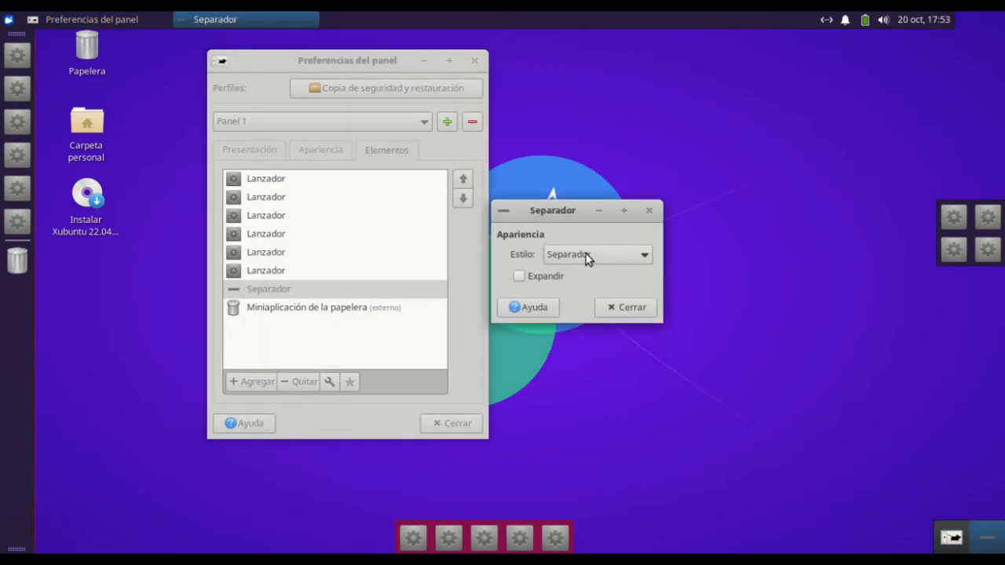
pyautogui.click(589, 259)
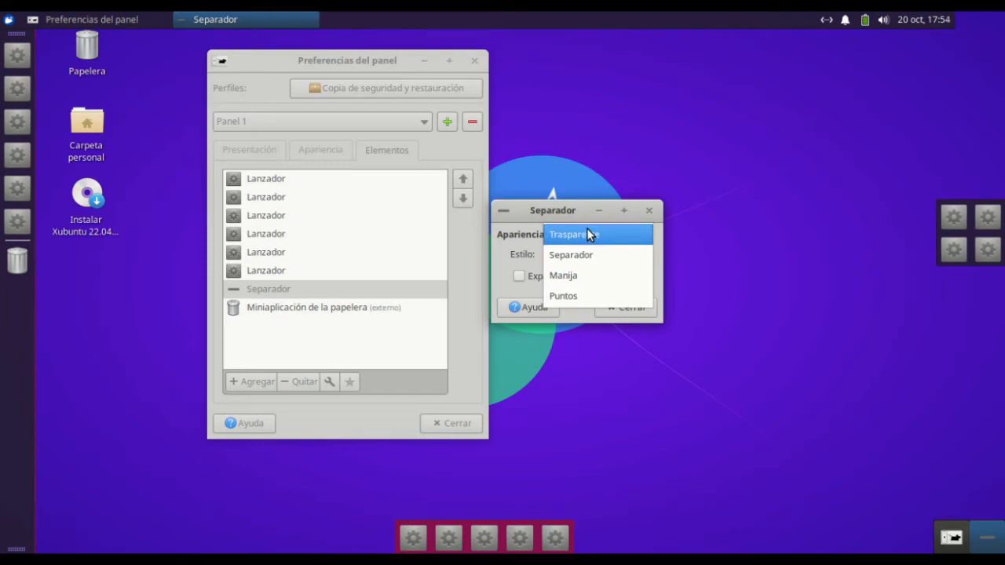
pyautogui.click(589, 236)
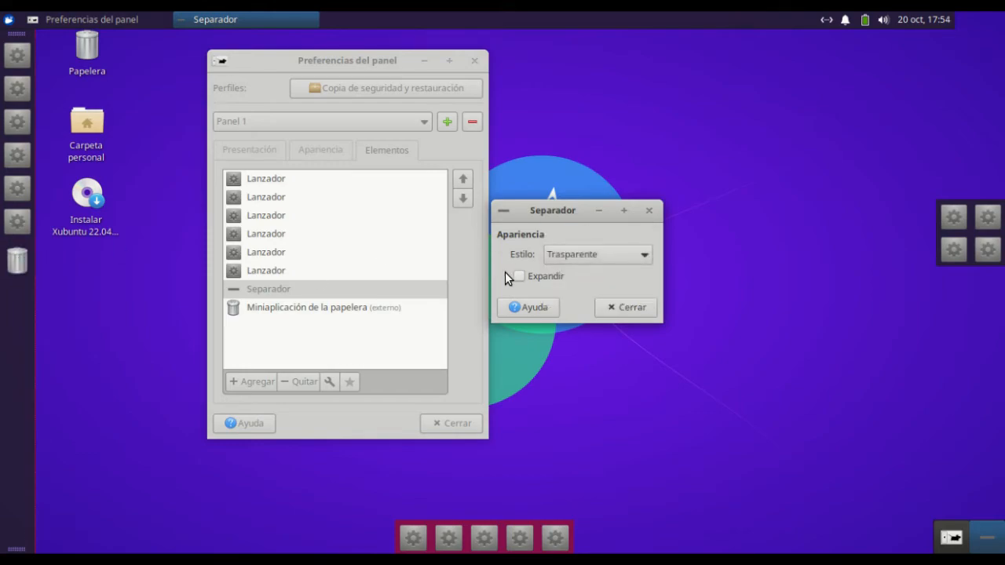
pyautogui.click(558, 258)
pyautogui.click(558, 259)
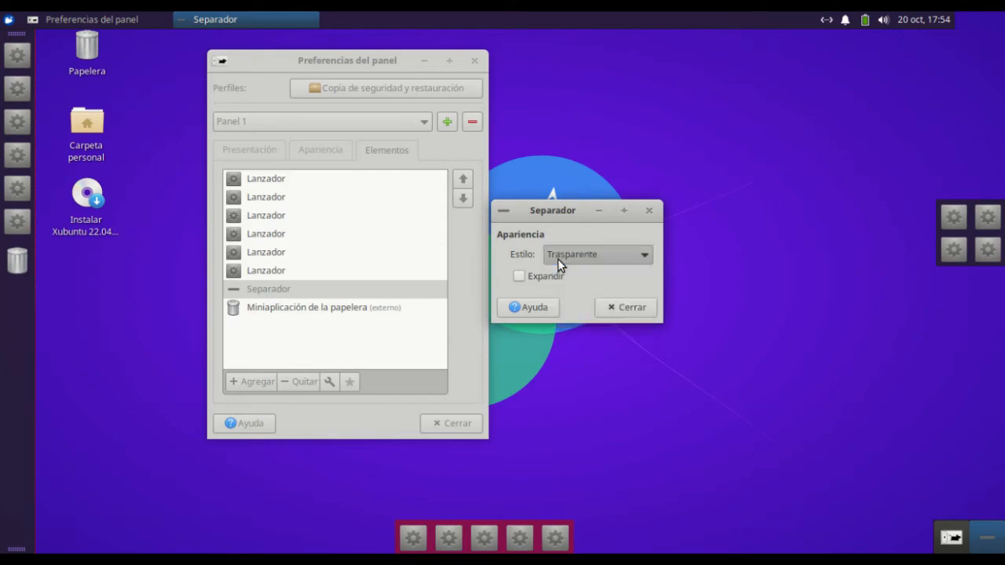
pyautogui.click(519, 277)
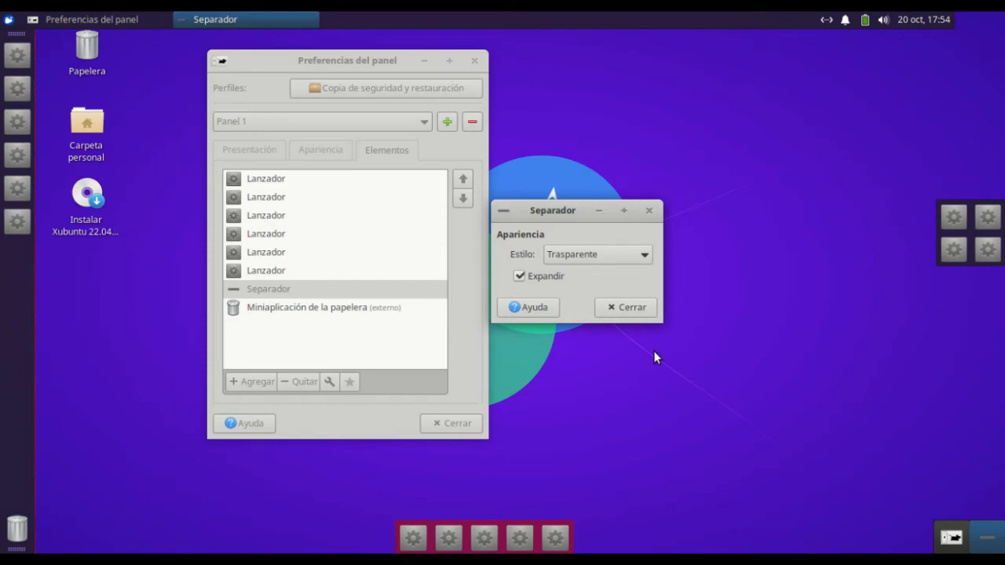
pyautogui.click(643, 308)
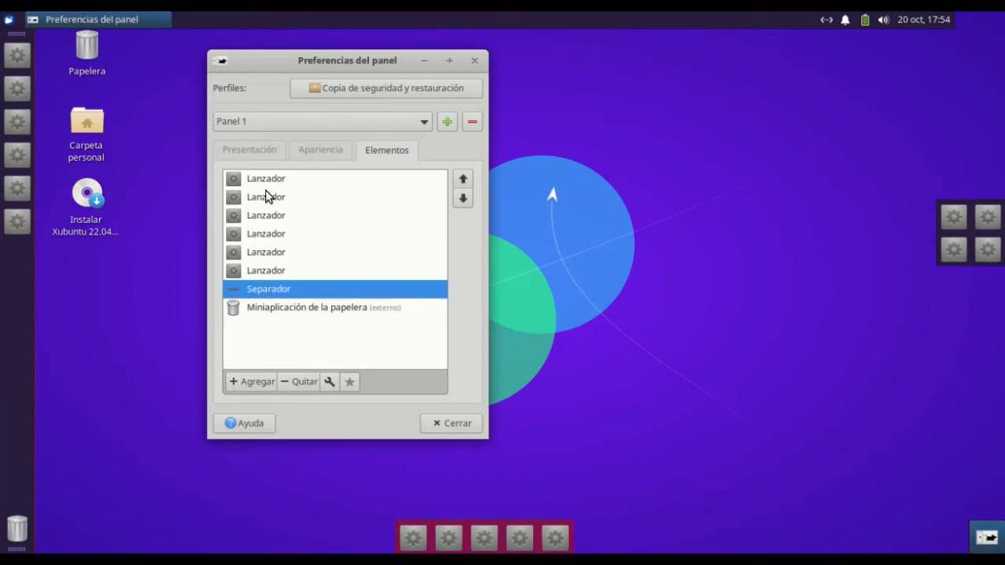
# Lock Panel 1 and close the panel preferences
pyautogui.click(238, 154)
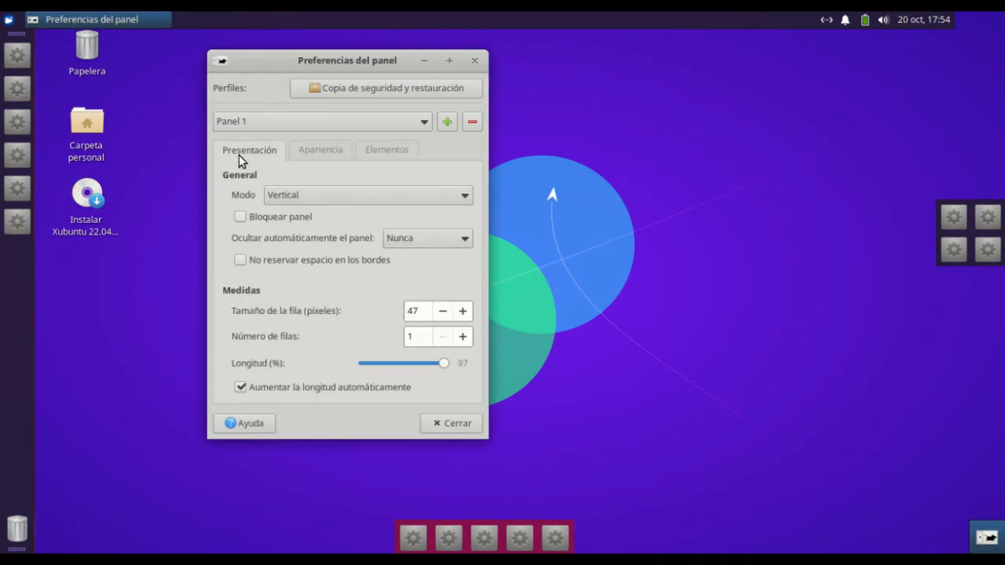
pyautogui.click(241, 220)
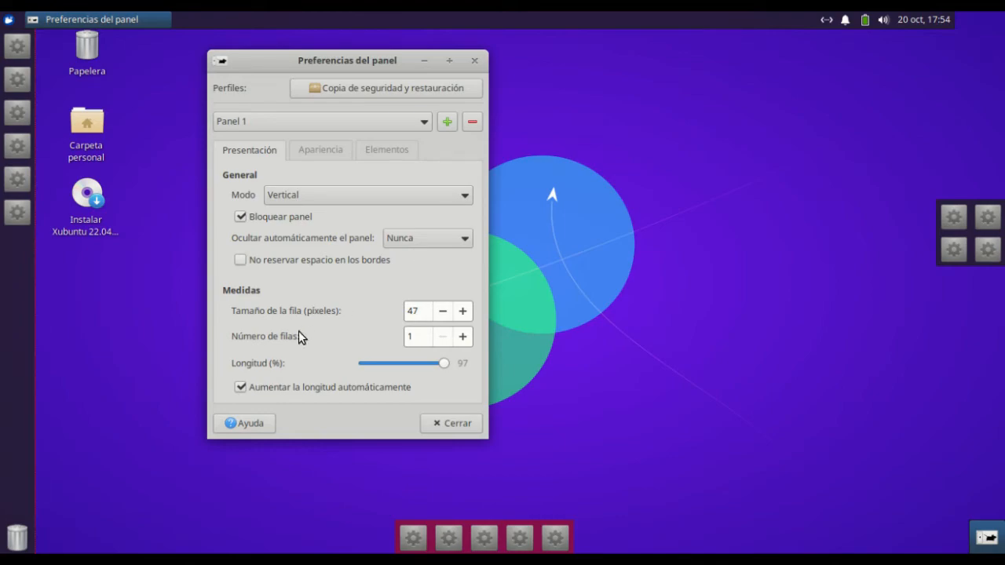
pyautogui.click(454, 428)
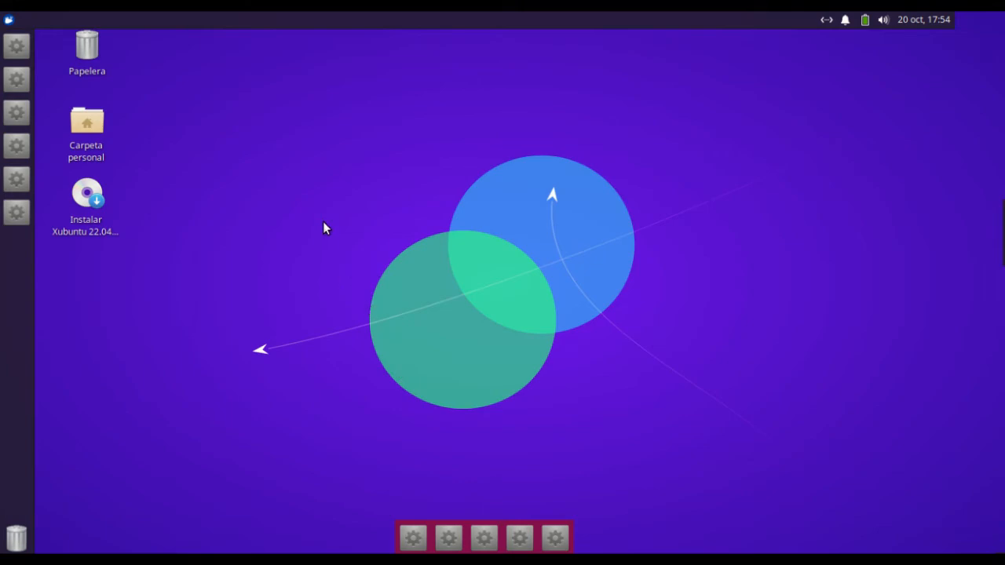
# Open the Panel preferences from the settings manager and bring up the panel profiles window for backup and restore
pyautogui.click(9, 20)
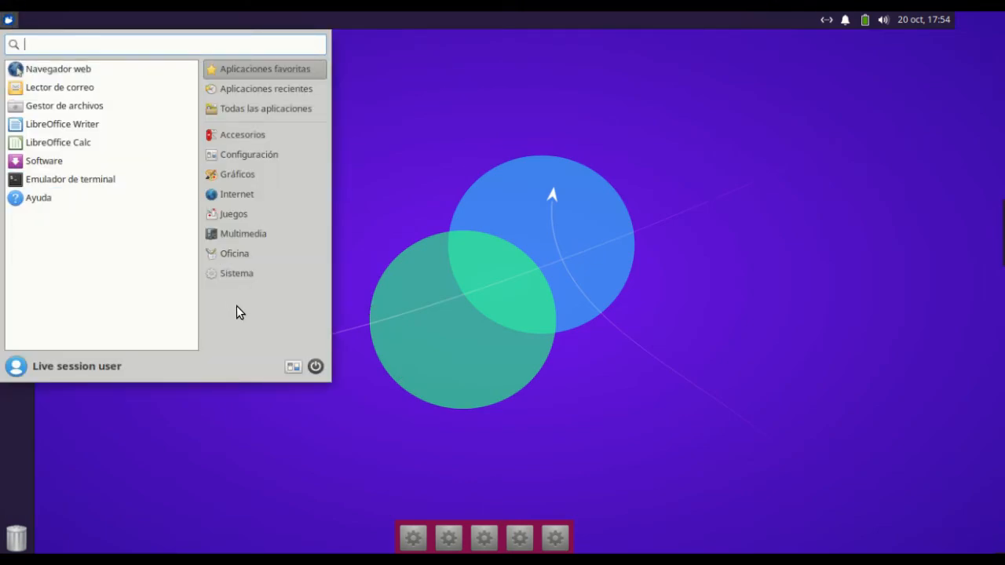
pyautogui.write('panel')
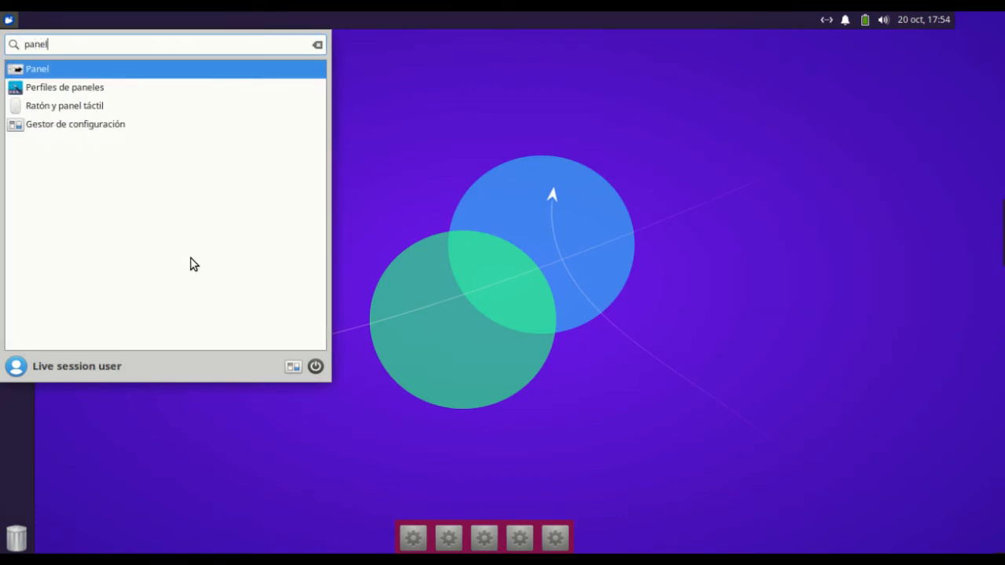
pyautogui.click(294, 366)
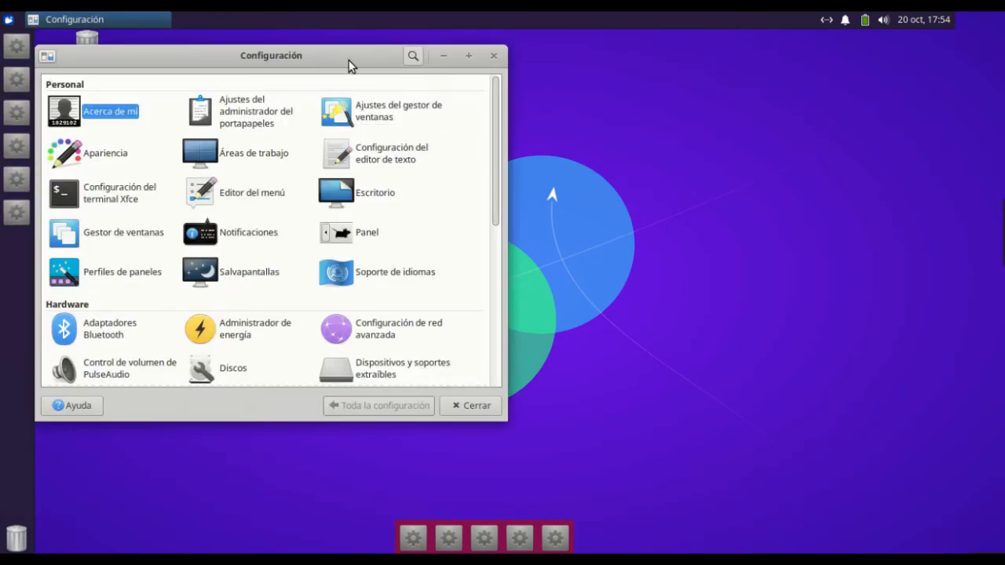
pyautogui.moveTo(350, 66); pyautogui.dragTo(563, 82)
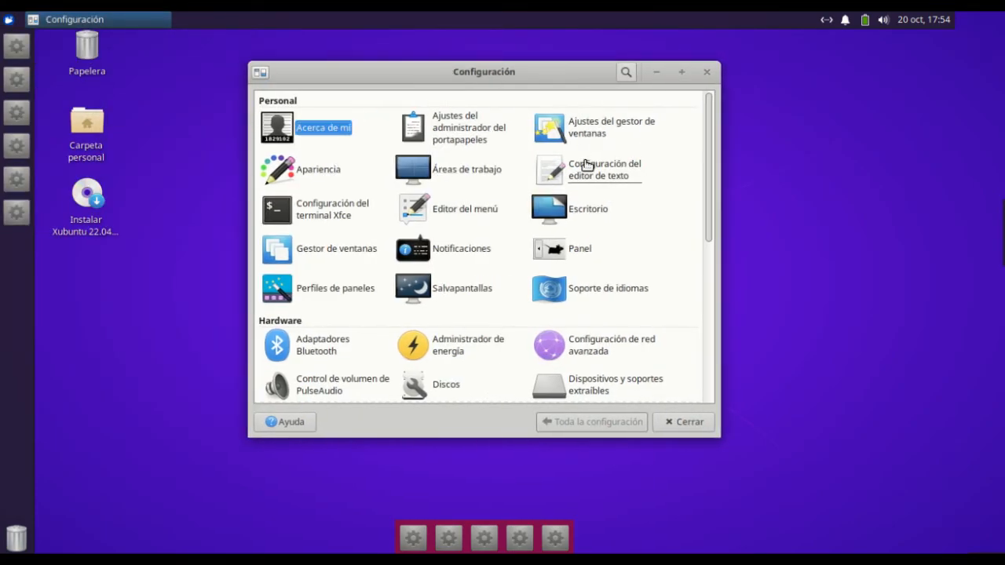
pyautogui.scroll(-1, 581, 166)
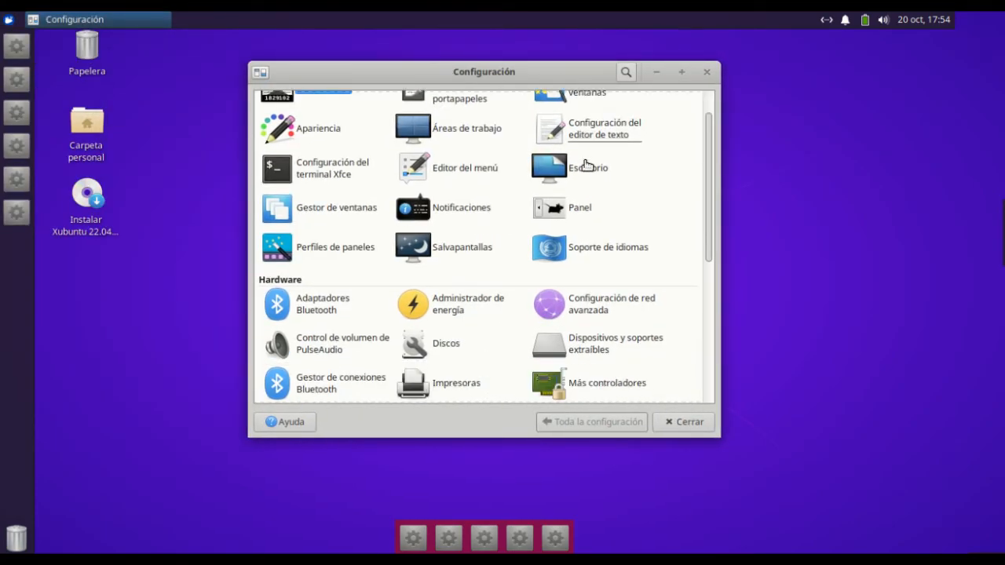
pyautogui.click(583, 208)
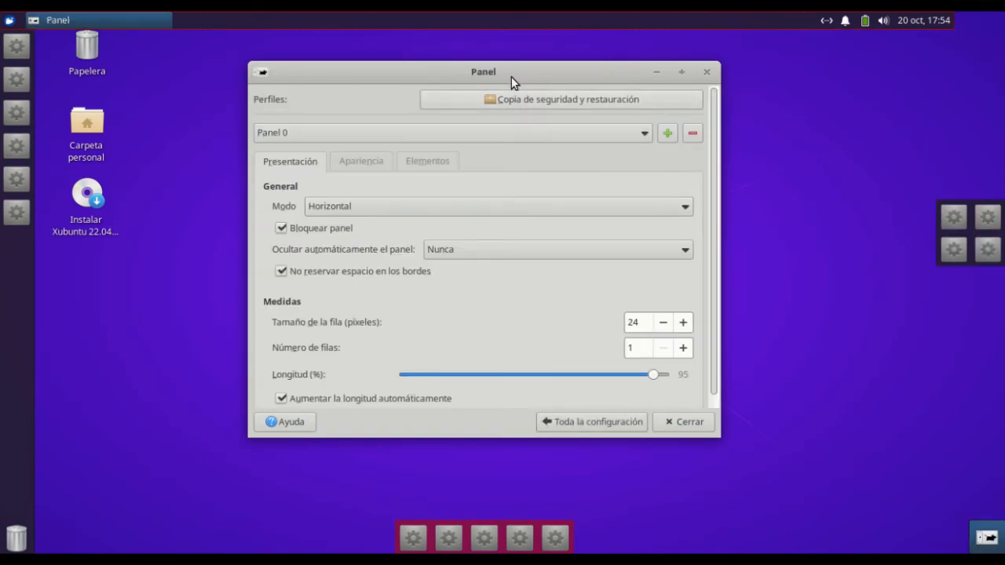
pyautogui.moveTo(518, 69); pyautogui.dragTo(534, 65)
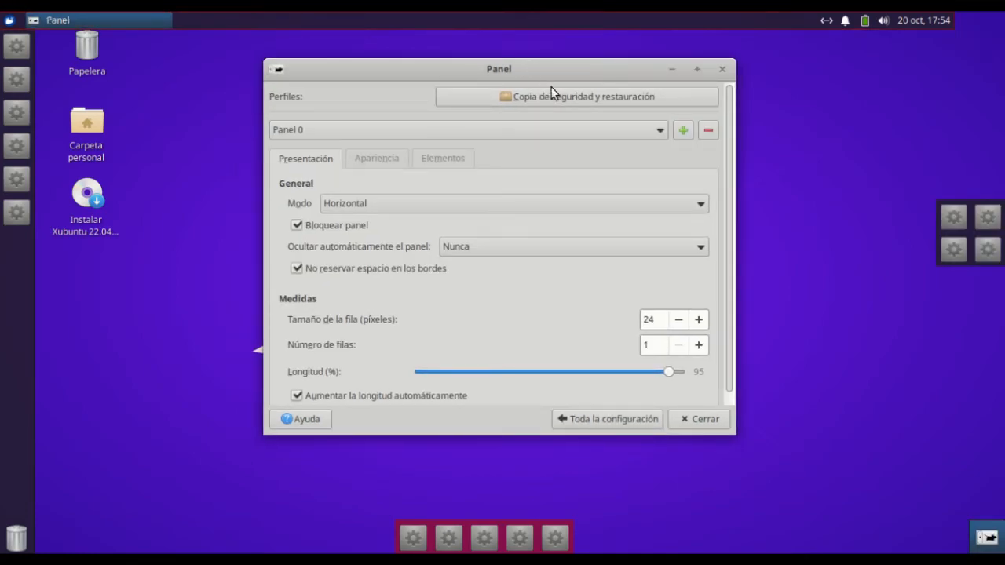
pyautogui.click(594, 98)
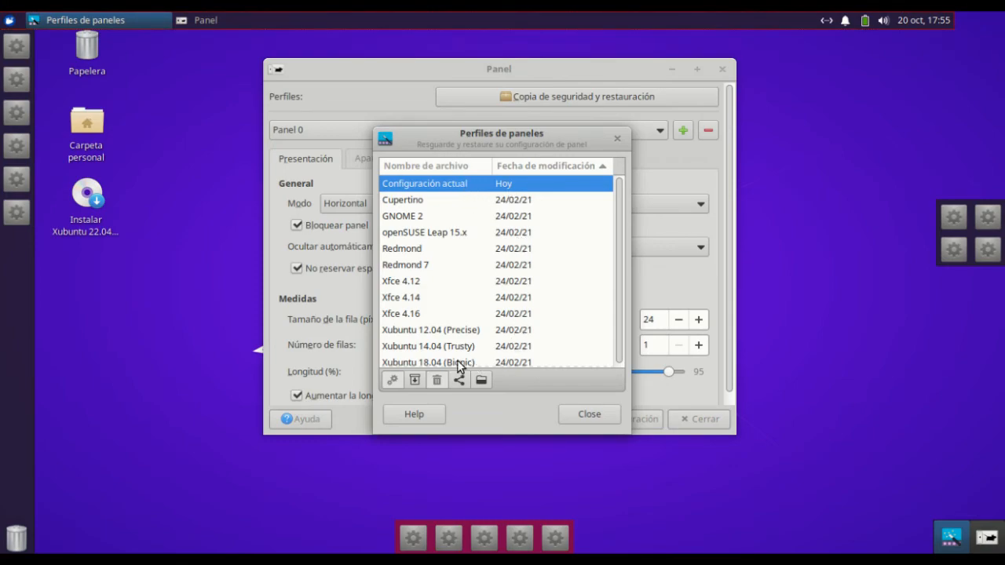
# Apply the Cupertino panel profile without making a backup of the current configuration
pyautogui.click(439, 201)
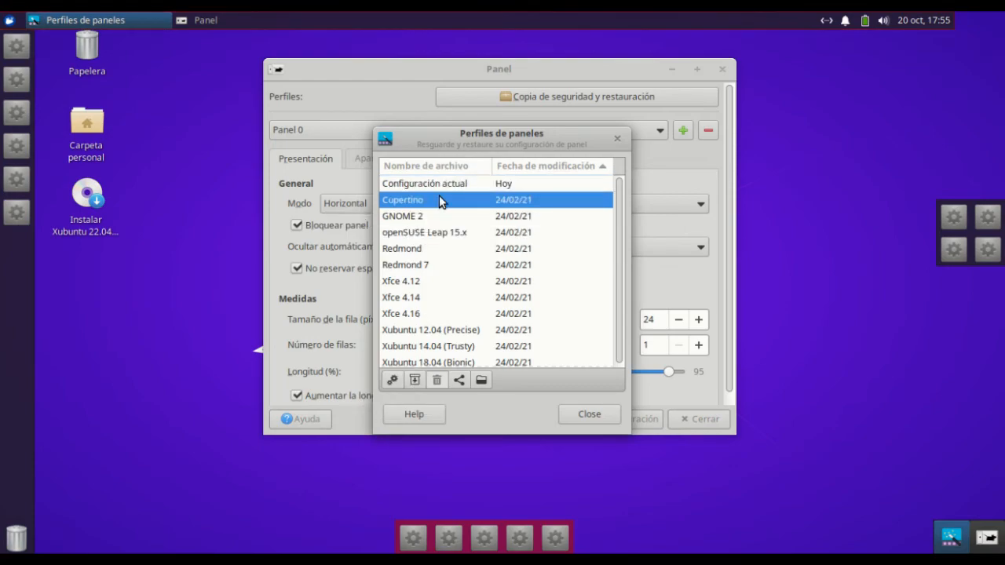
pyautogui.click(396, 381)
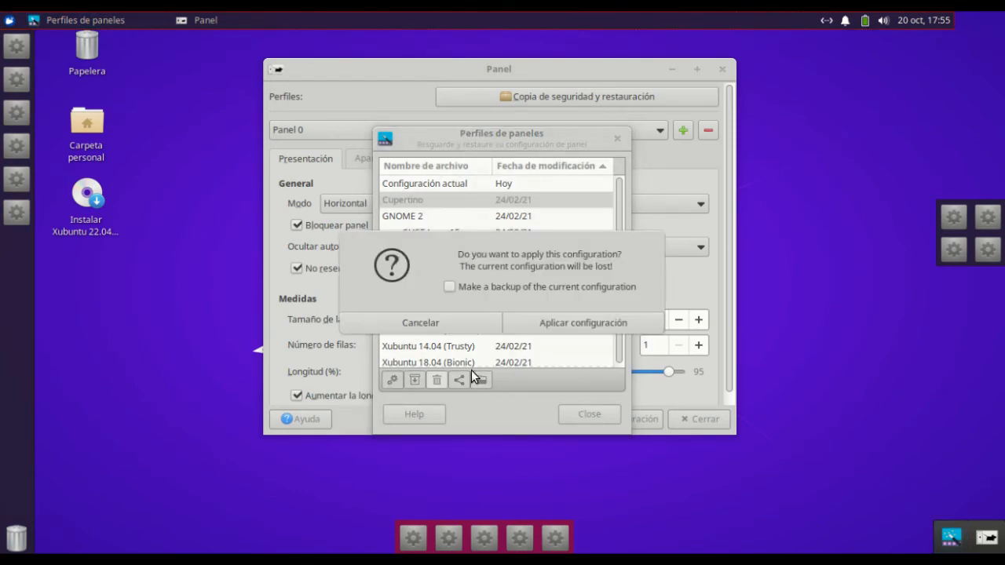
pyautogui.click(568, 323)
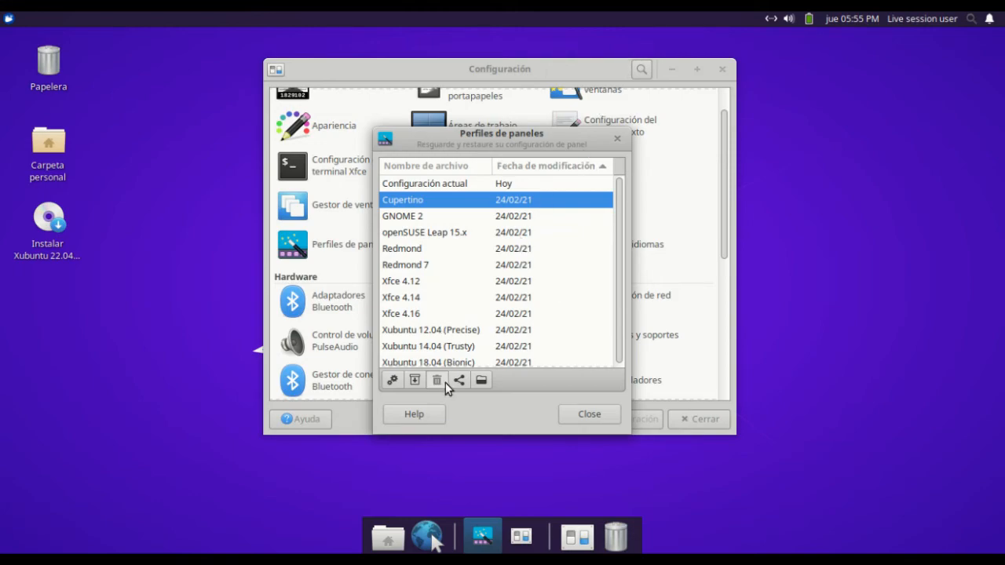
# Apply the GNOME 2 panel profile, followed by the openSUSE Leap 15.x profile, without backing up the current configuration
pyautogui.click(411, 216)
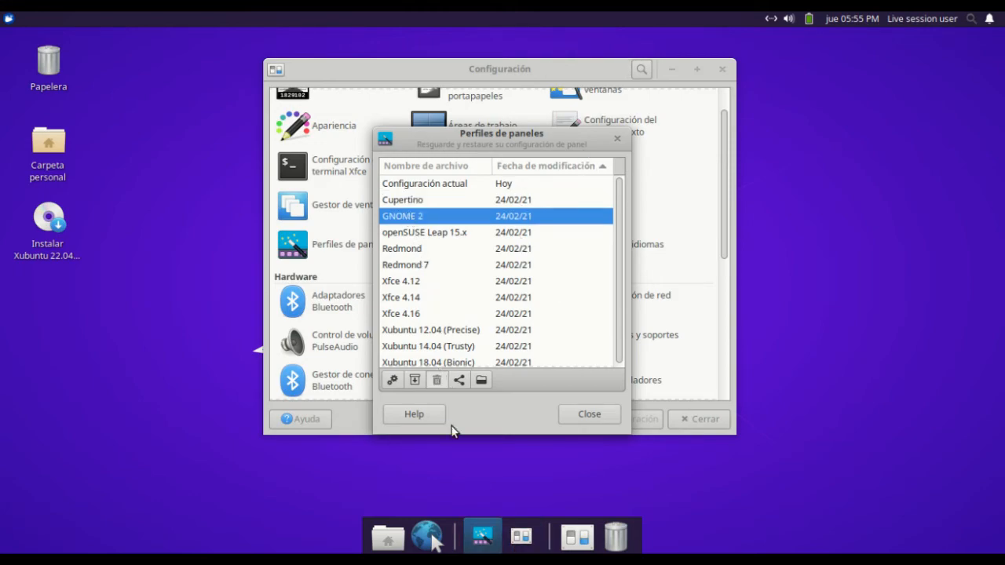
pyautogui.click(390, 382)
pyautogui.click(565, 323)
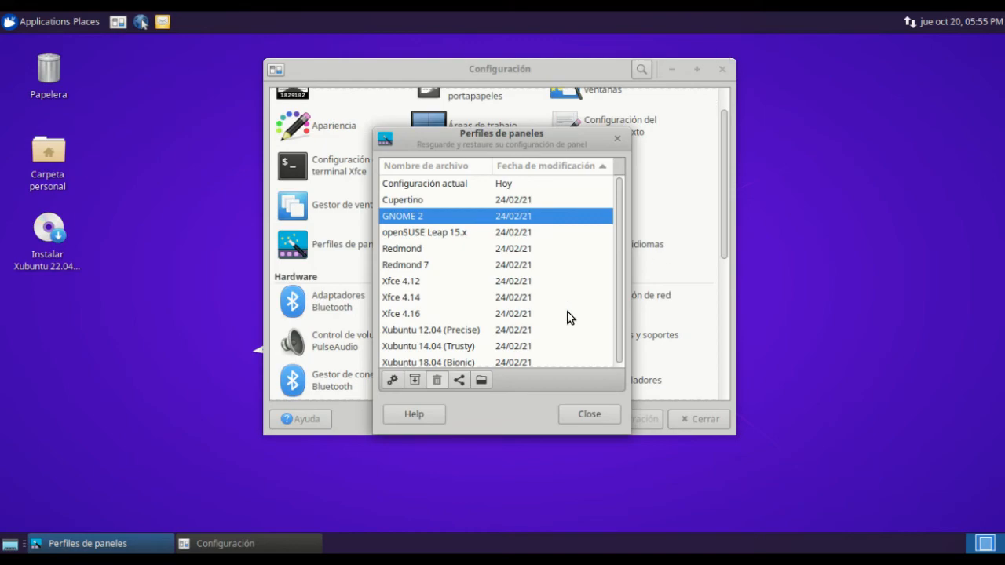
pyautogui.click(446, 235)
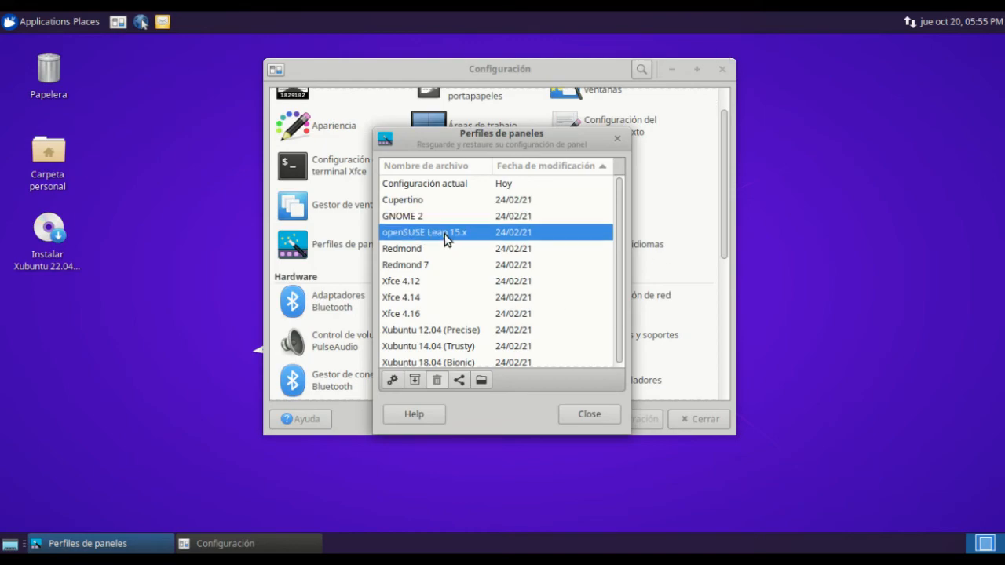
pyautogui.click(392, 382)
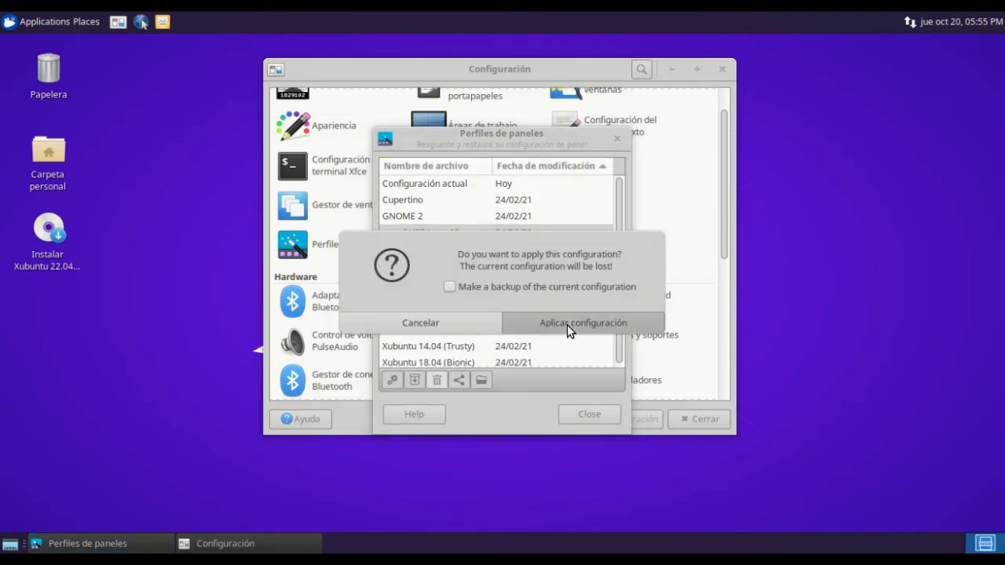
pyautogui.click(567, 323)
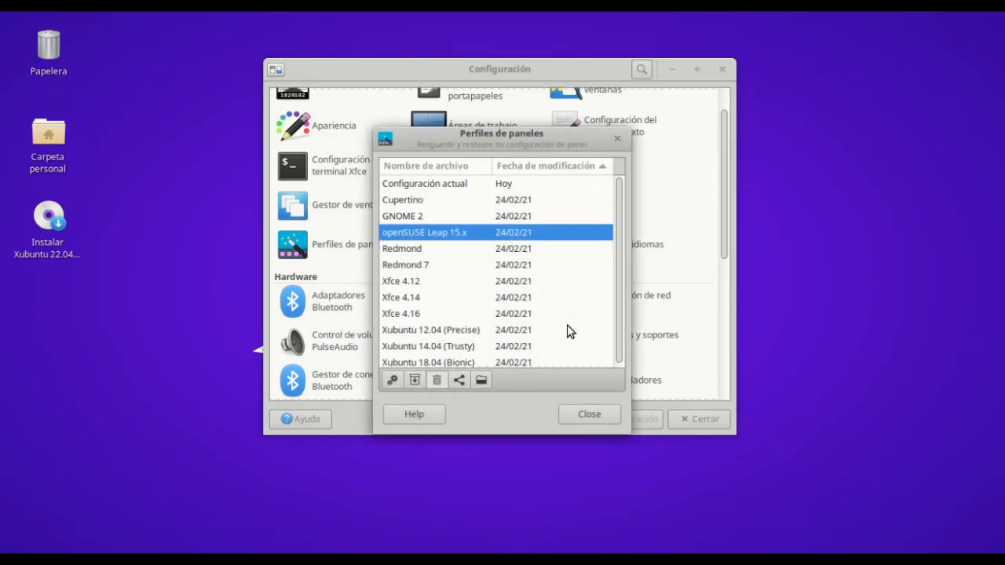
# Try out the Redmond panel profile and the Redmond 7 profile by applying each without a backup
pyautogui.click(437, 249)
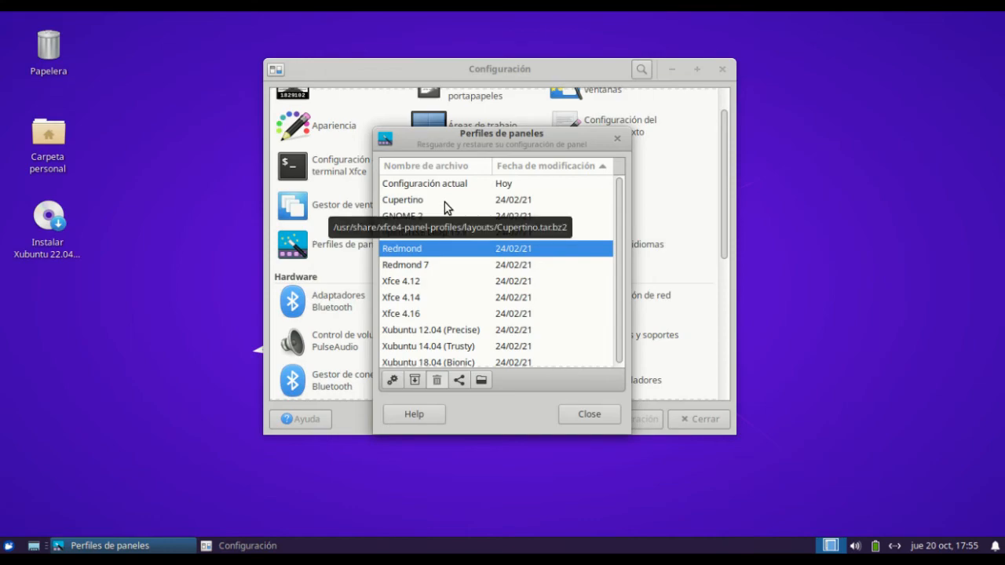
pyautogui.click(392, 380)
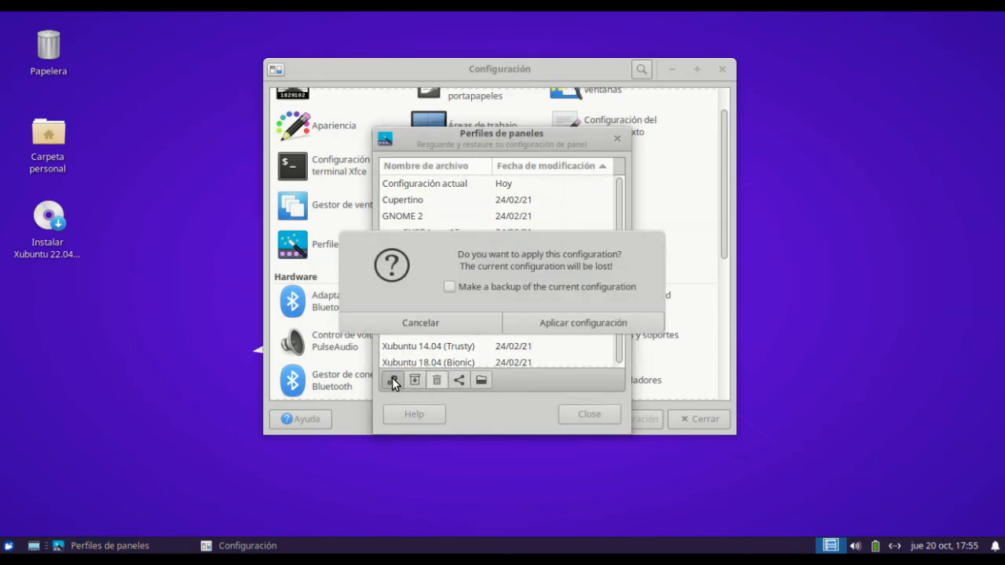
pyautogui.click(552, 323)
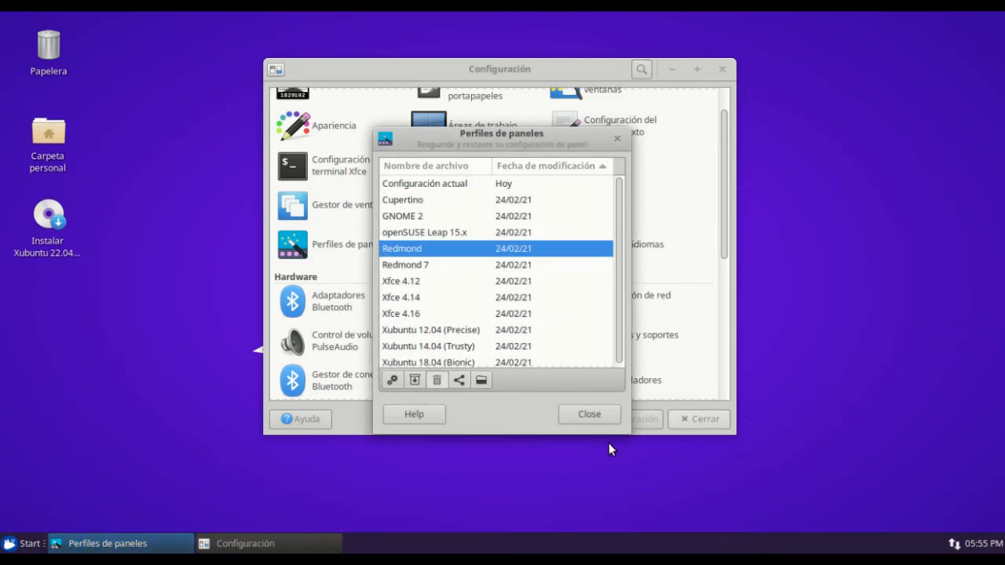
pyautogui.click(409, 267)
pyautogui.click(391, 380)
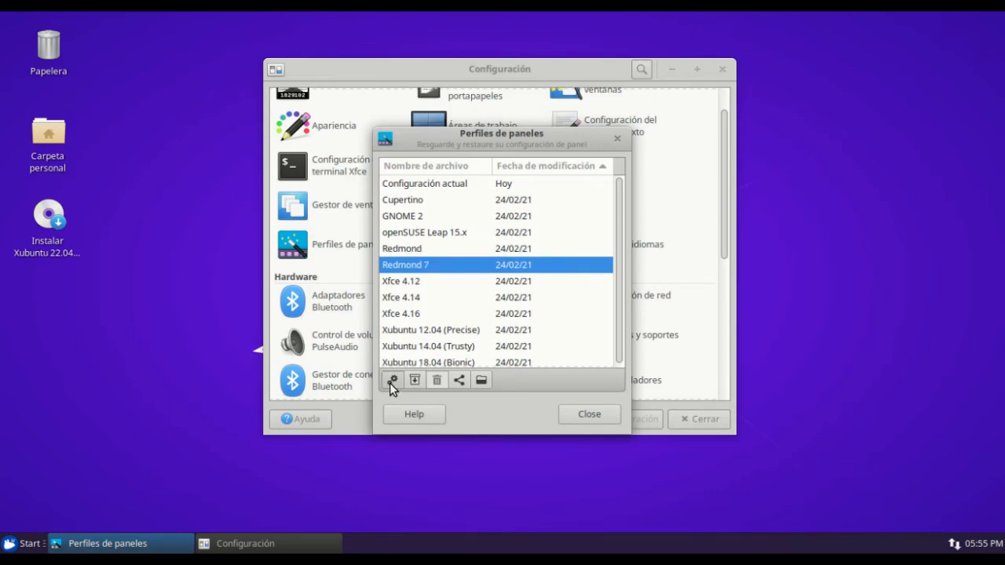
pyautogui.click(620, 325)
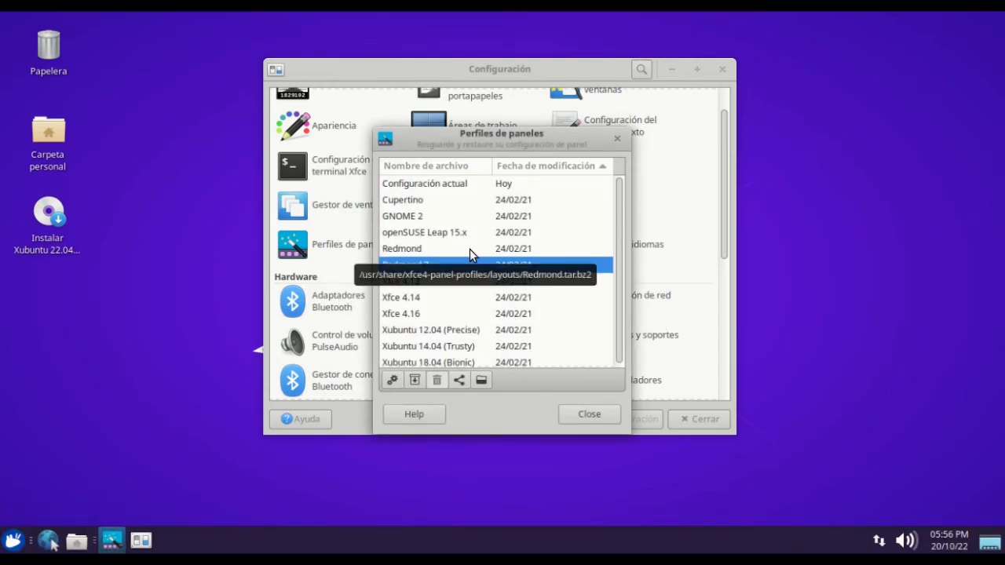
# Apply the Xfce 4.12 panel profile without a backup of the current configuration
pyautogui.click(424, 284)
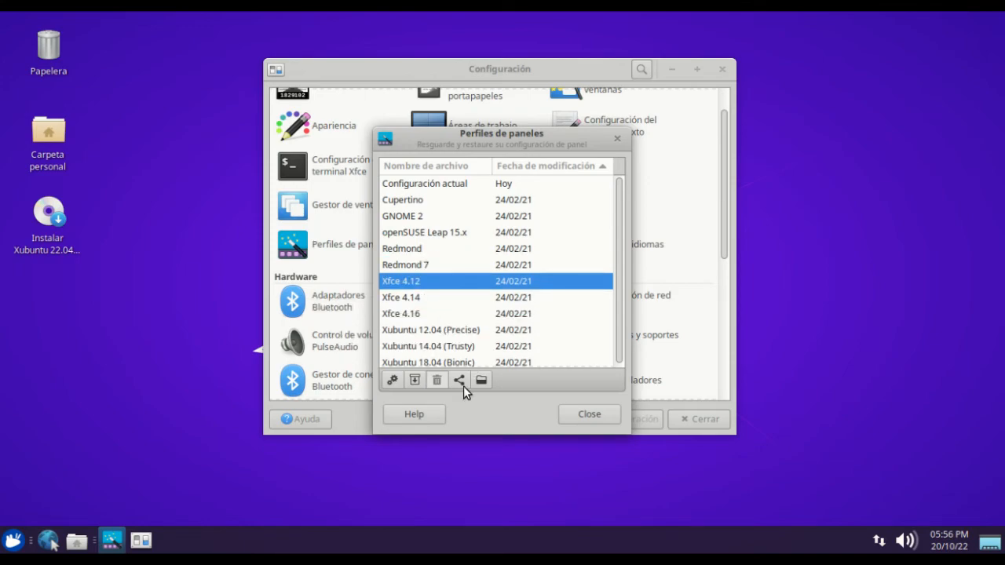
pyautogui.click(393, 380)
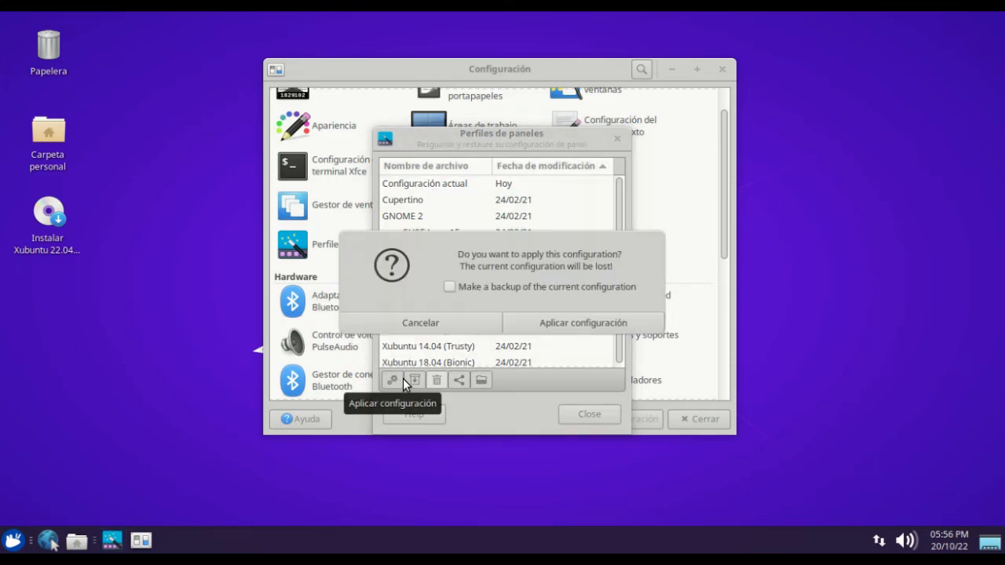
pyautogui.click(586, 318)
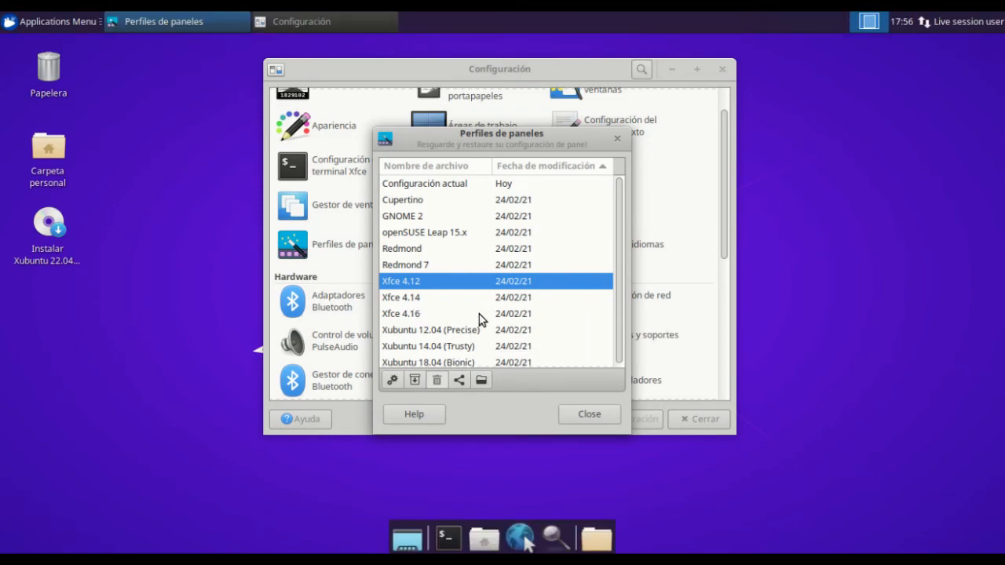
# Look over the listed panel profiles and the save and import options, ending with Configuración actual selected
pyautogui.click(455, 187)
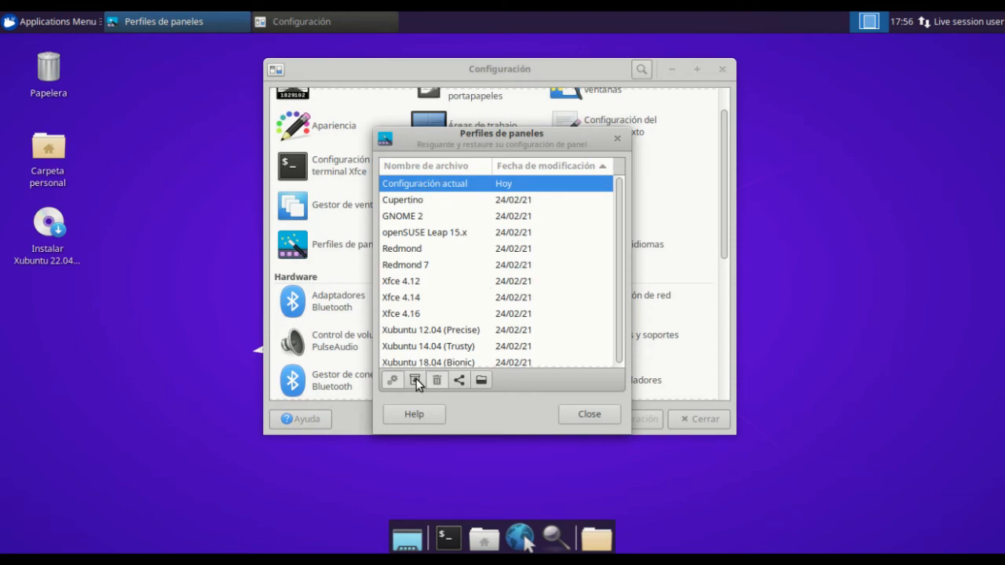
pyautogui.click(413, 201)
pyautogui.click(418, 234)
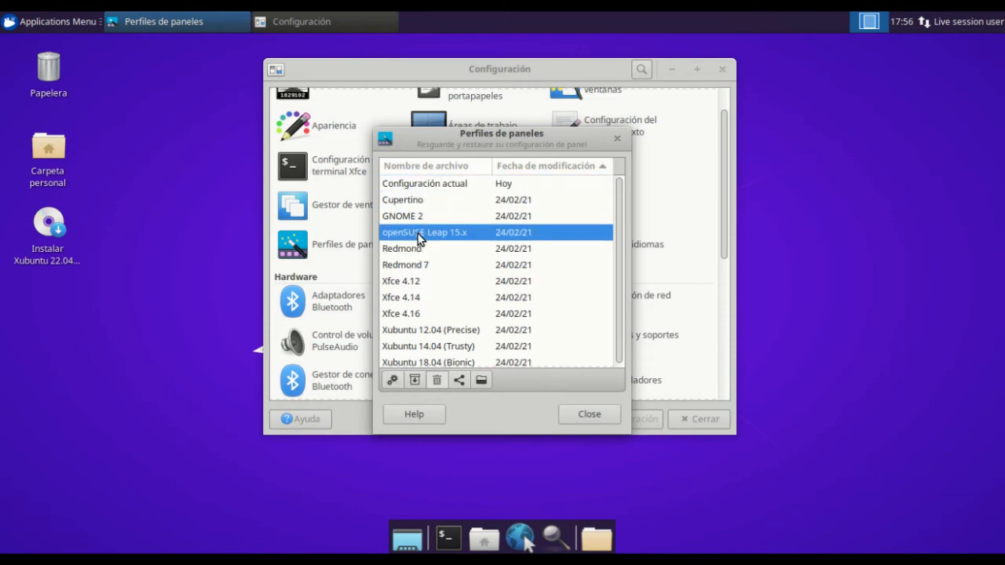
pyautogui.click(419, 249)
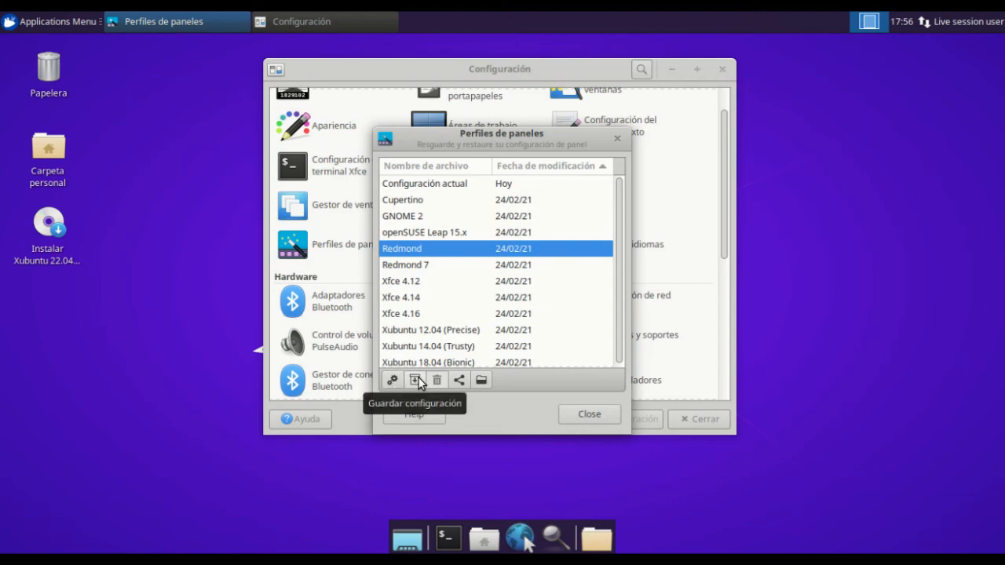
pyautogui.click(461, 193)
pyautogui.click(462, 184)
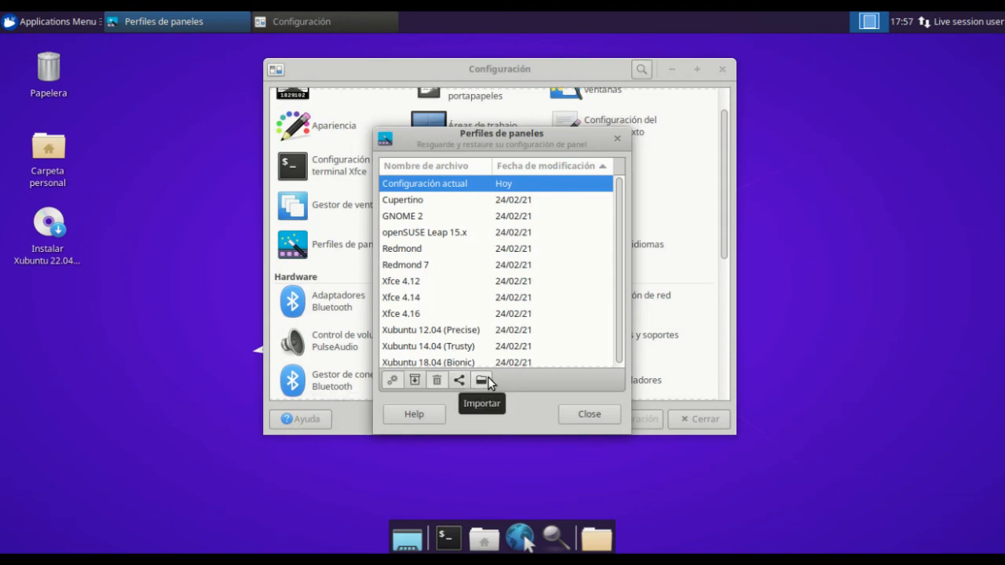
# Close the panel profiles window and the settings manager
pyautogui.click(579, 409)
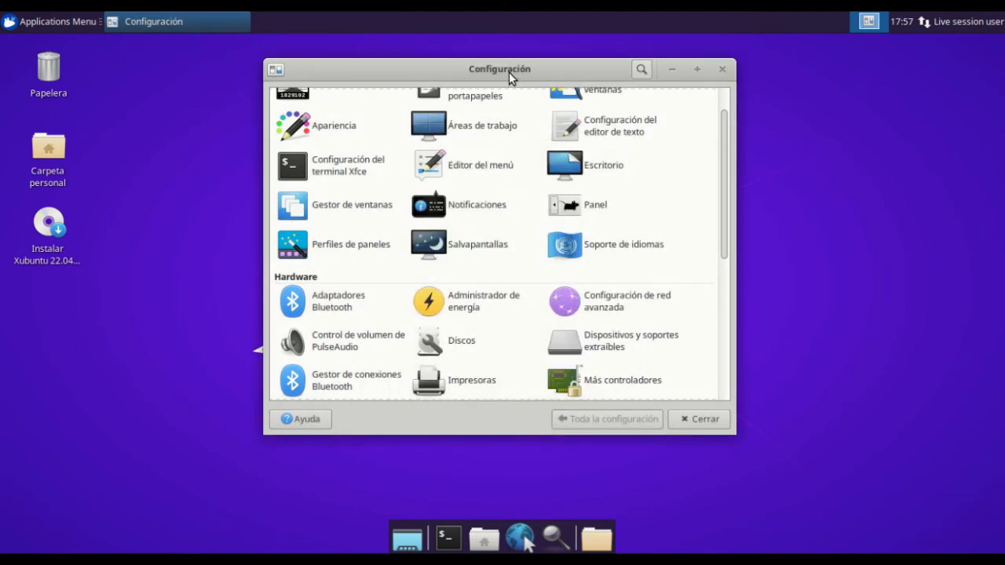
pyautogui.moveTo(509, 72); pyautogui.dragTo(522, 83)
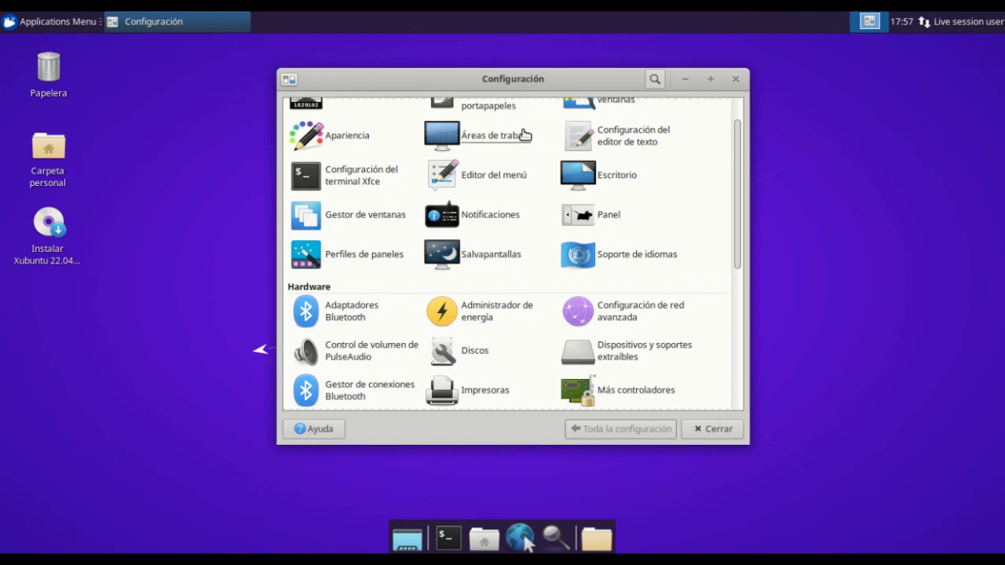
pyautogui.click(736, 78)
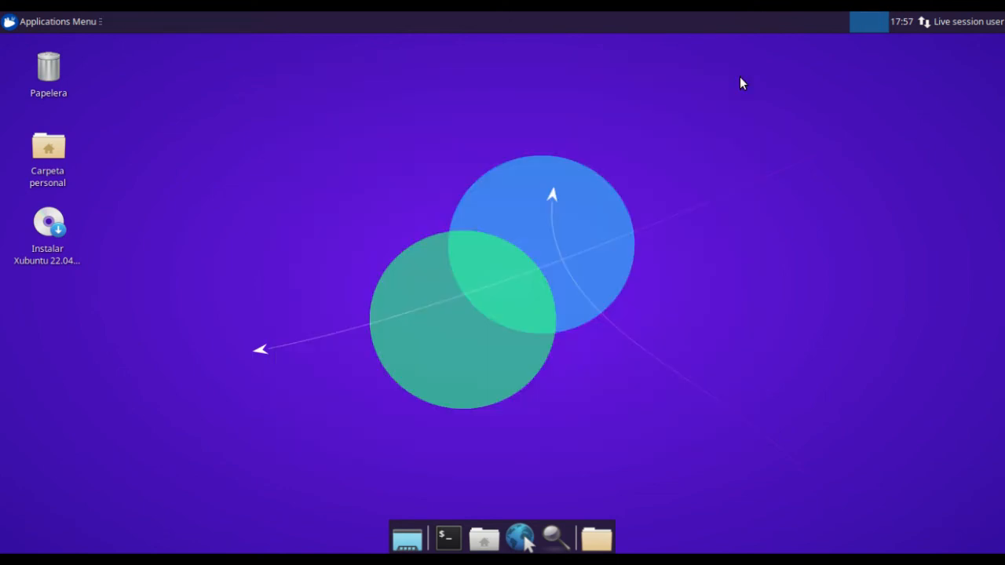